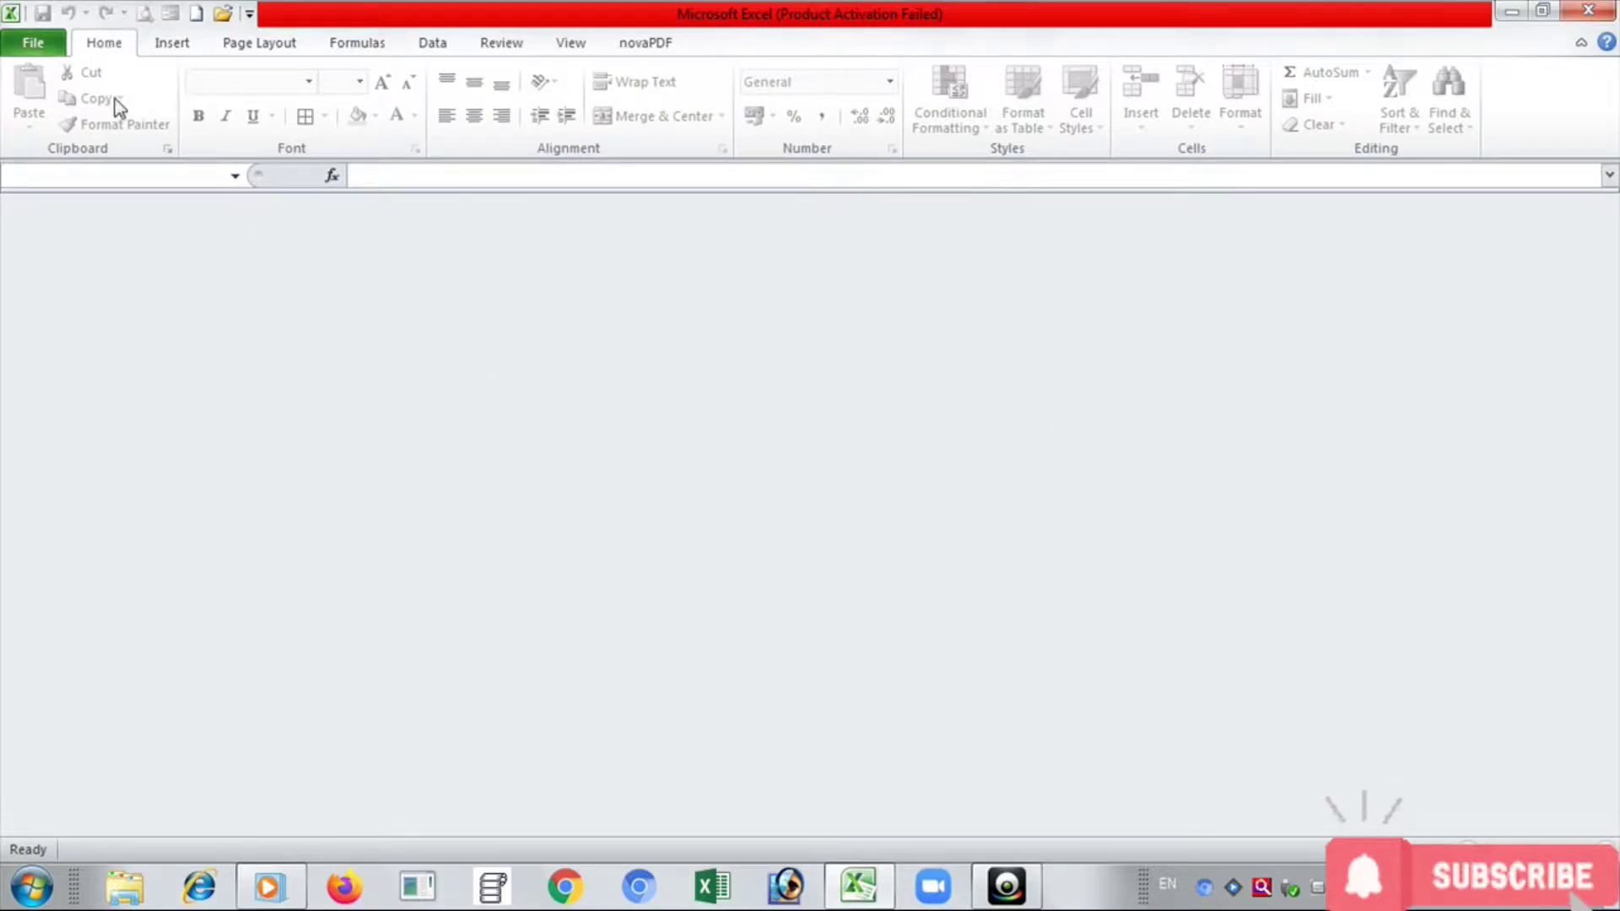
Create a blank workbook, close it with Ctrl+W, and open a fresh Book4 with Ctrl+N.
left_click(53, 47)
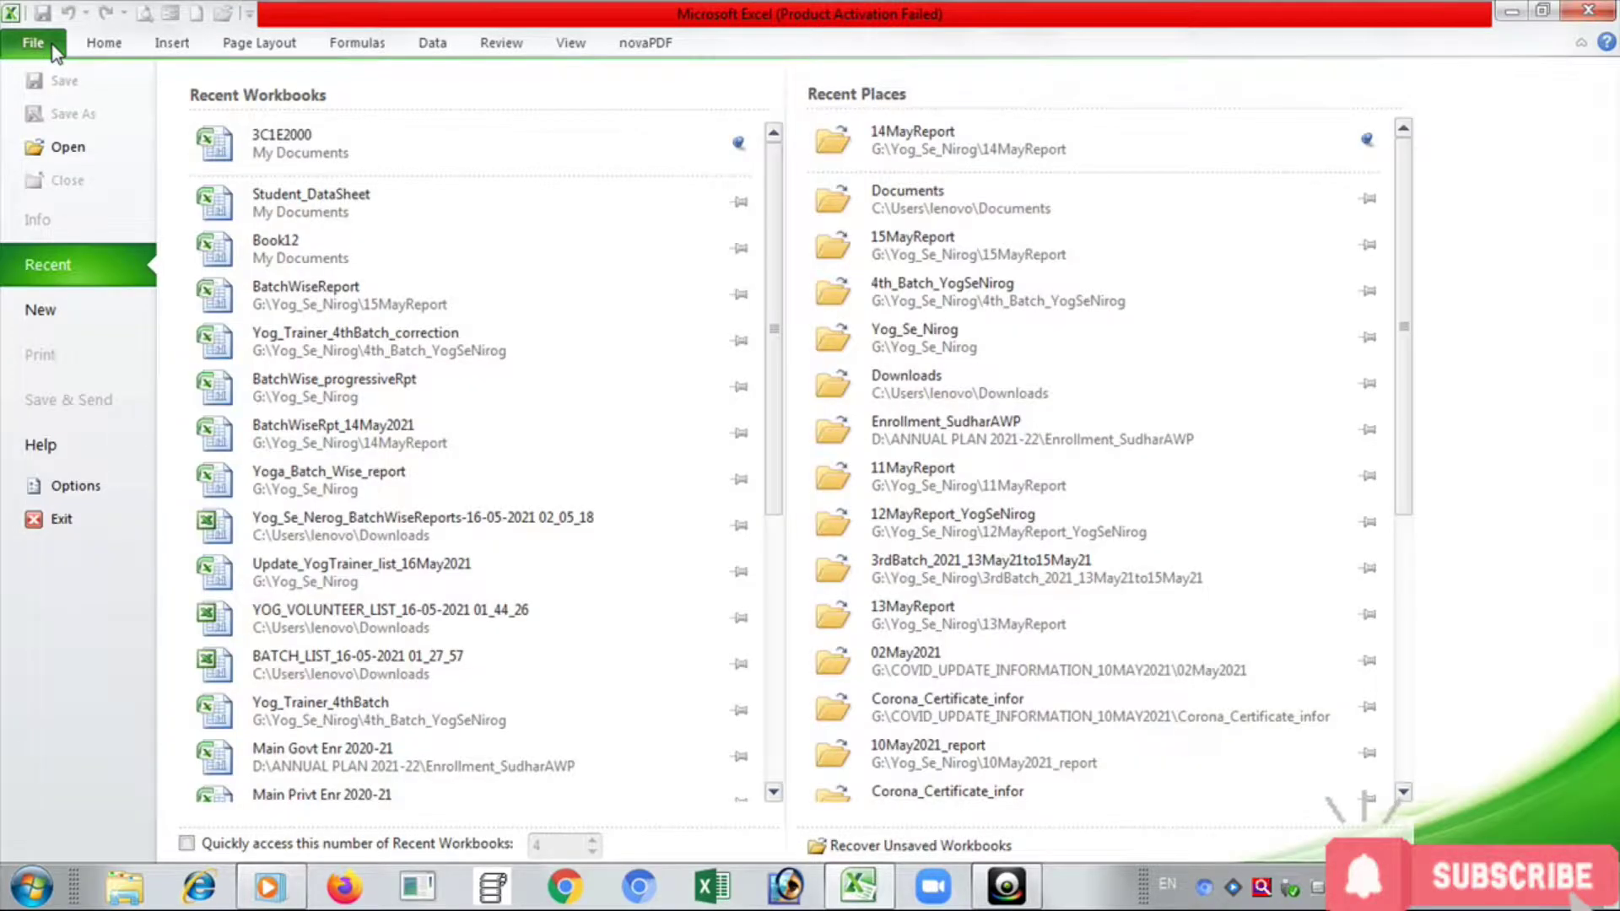
left_click(59, 319)
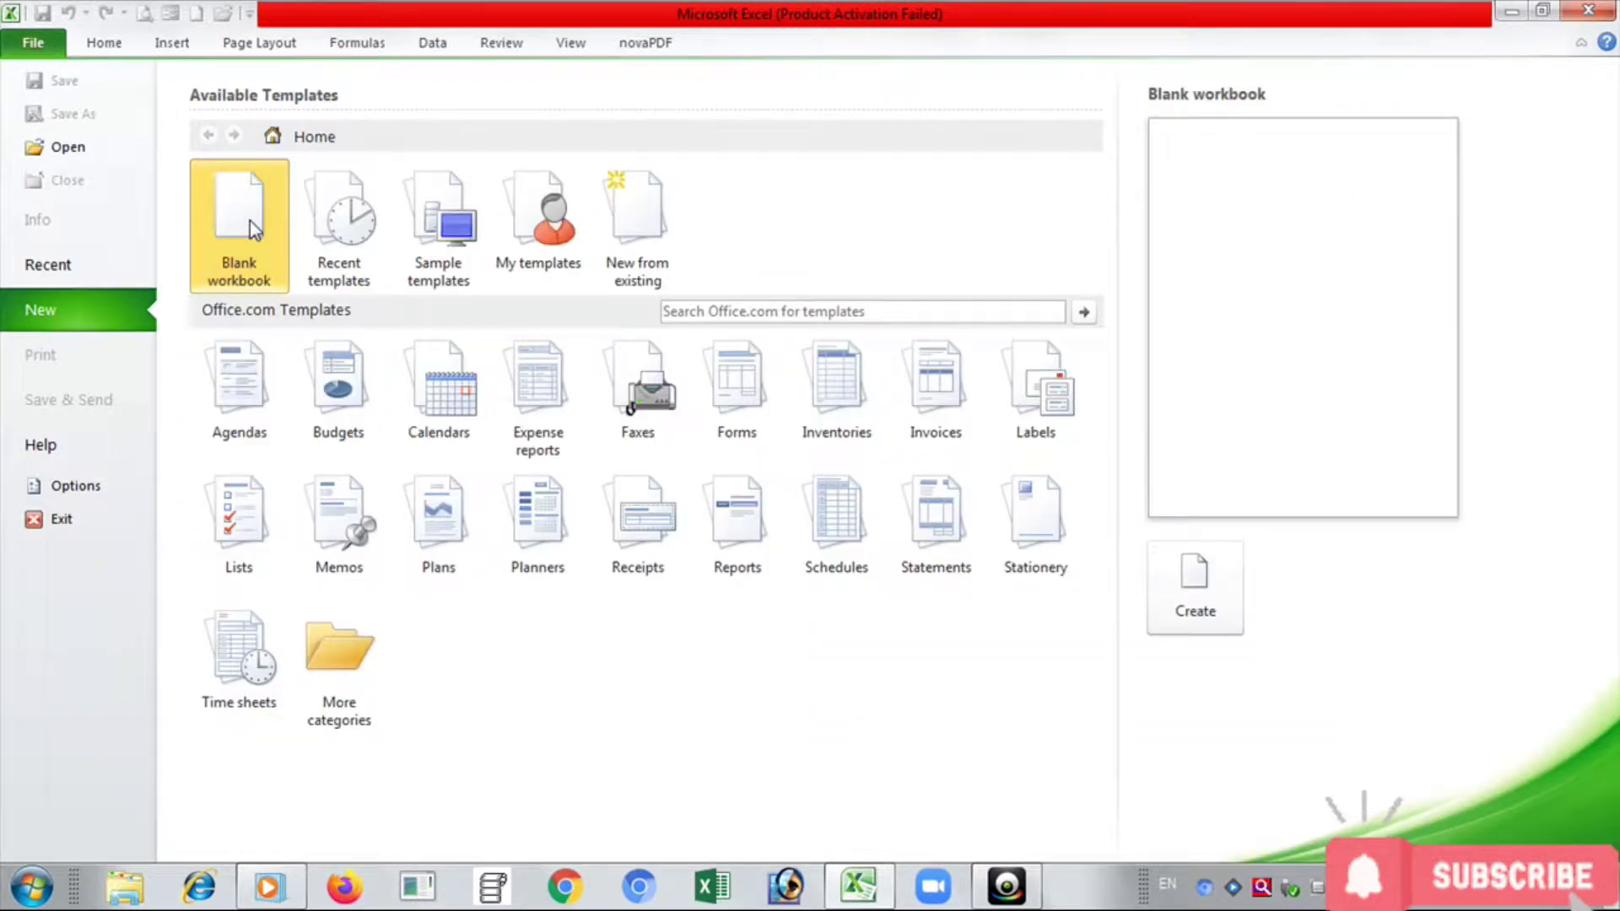
left_click(1216, 603)
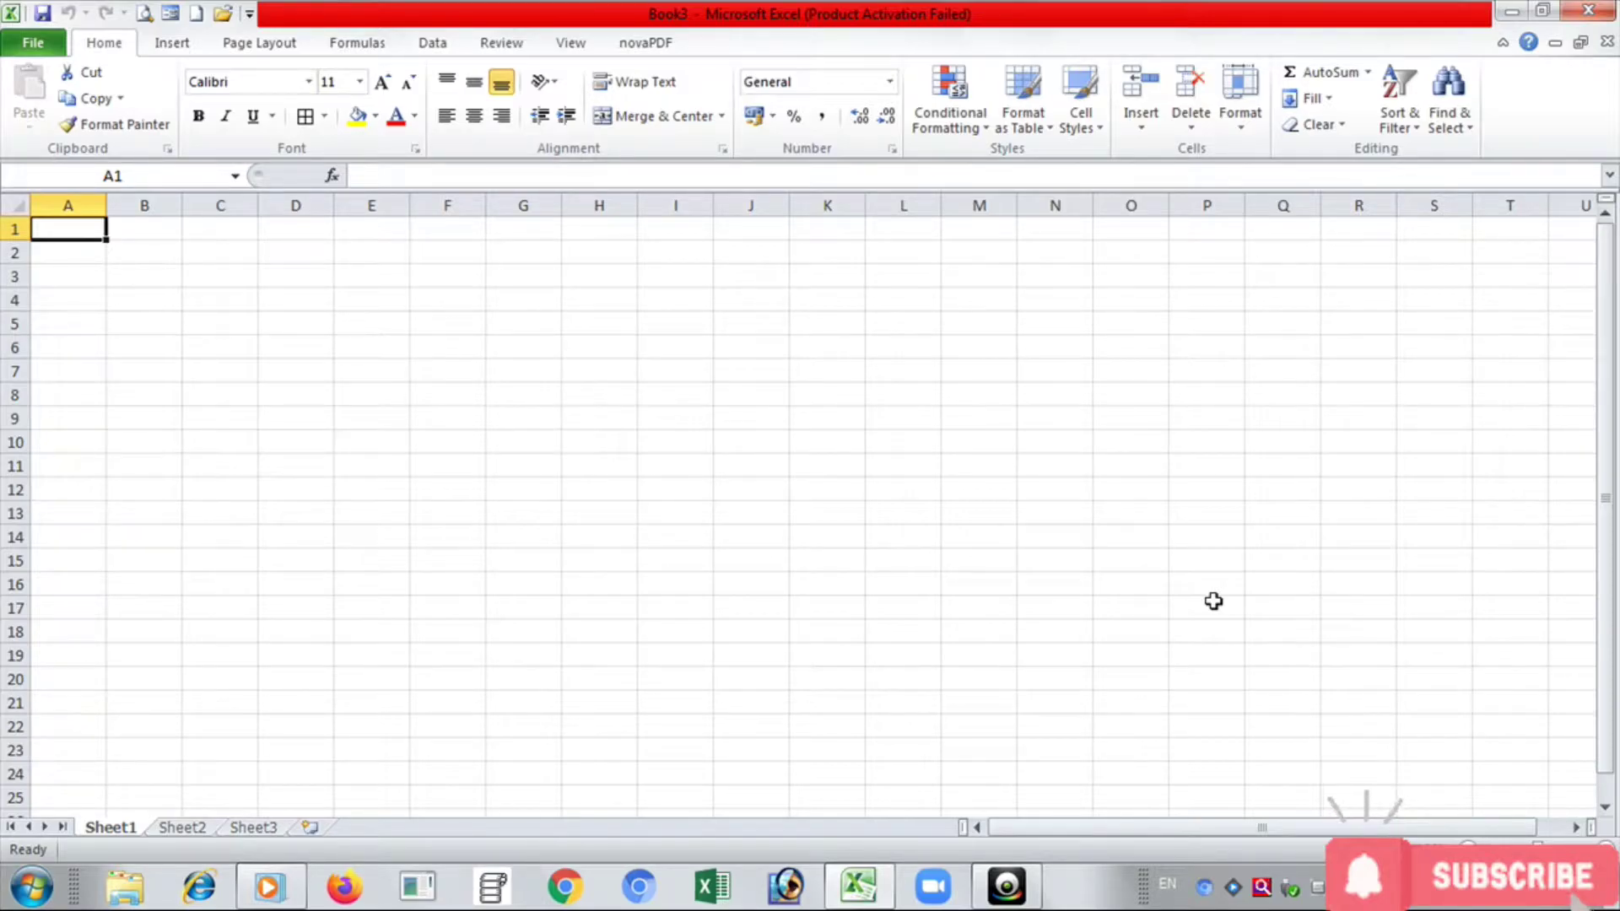
key("ctrl+w")
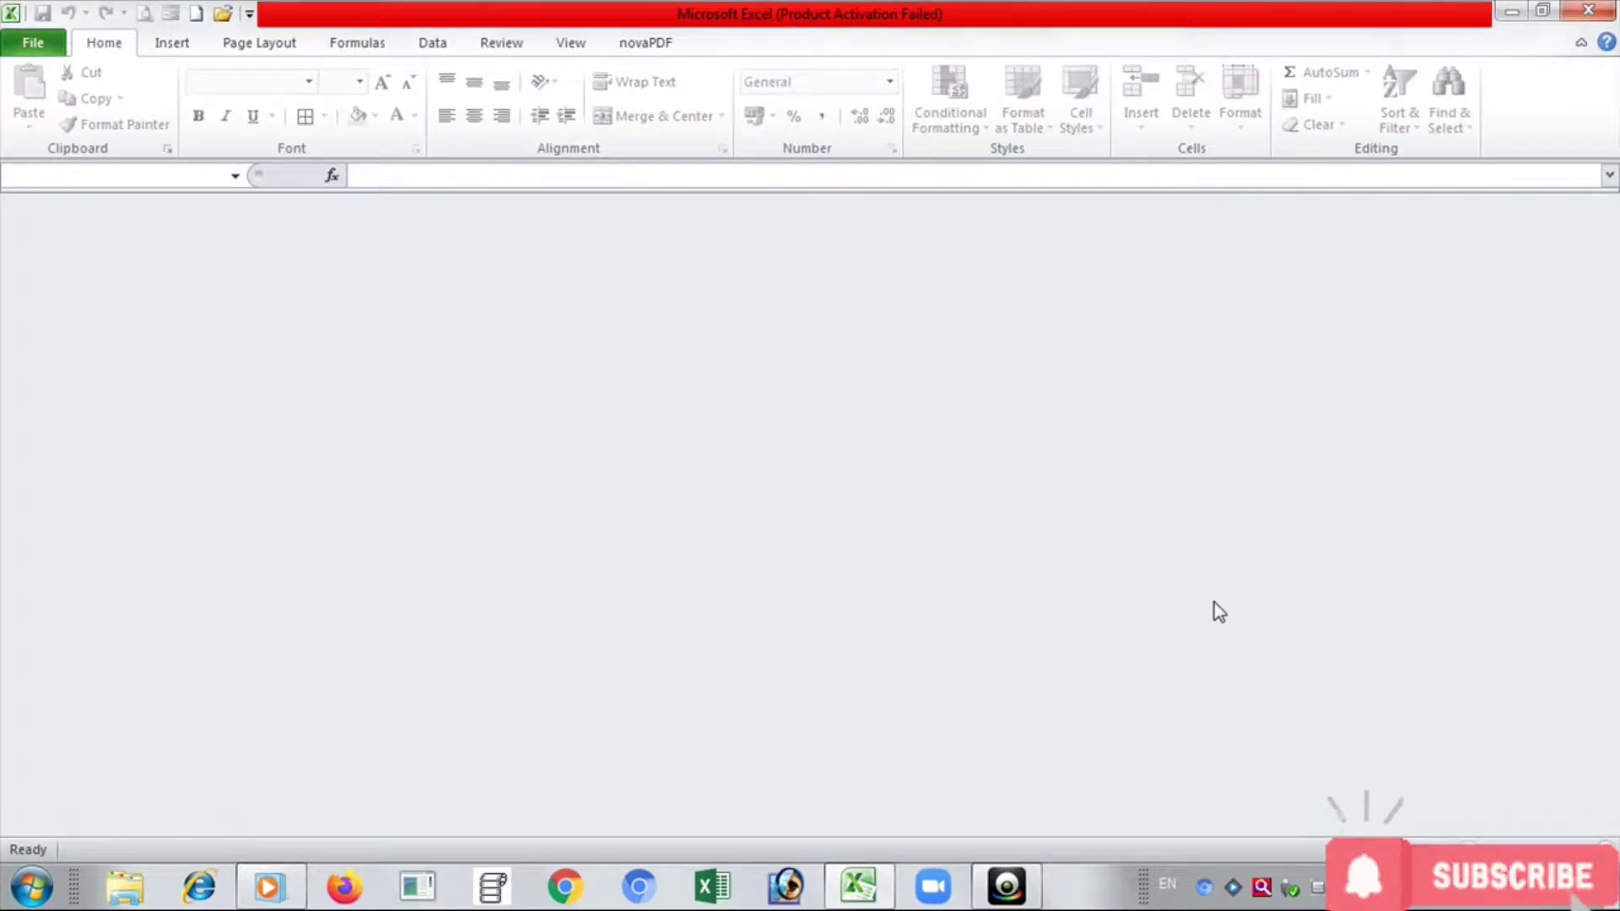
left_click(1214, 603)
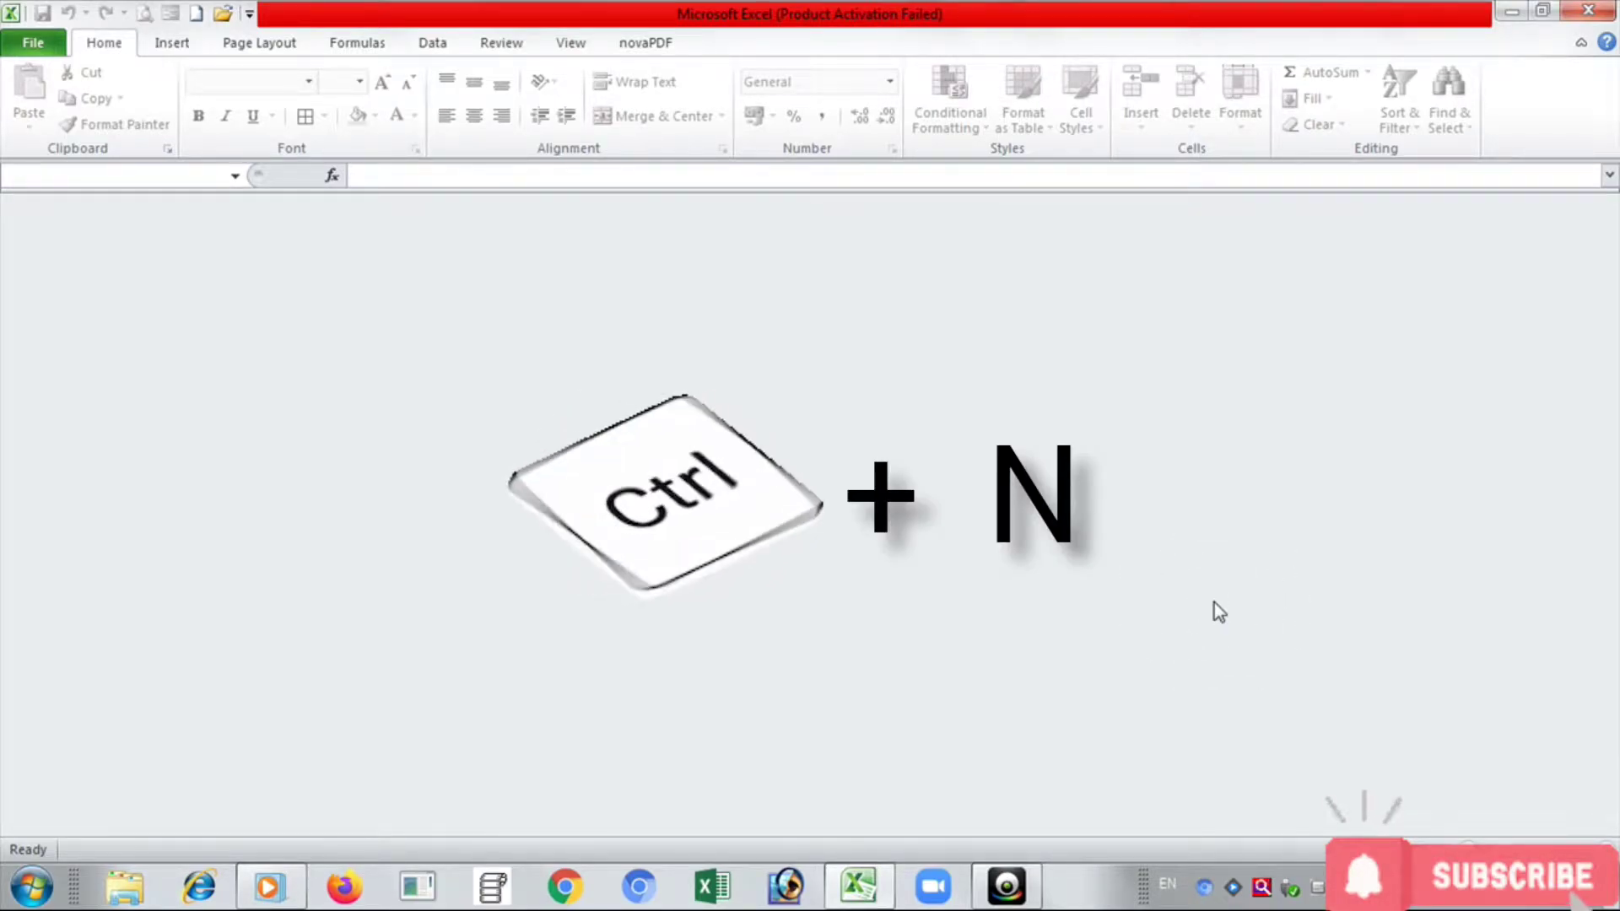
key("ctrl+n")
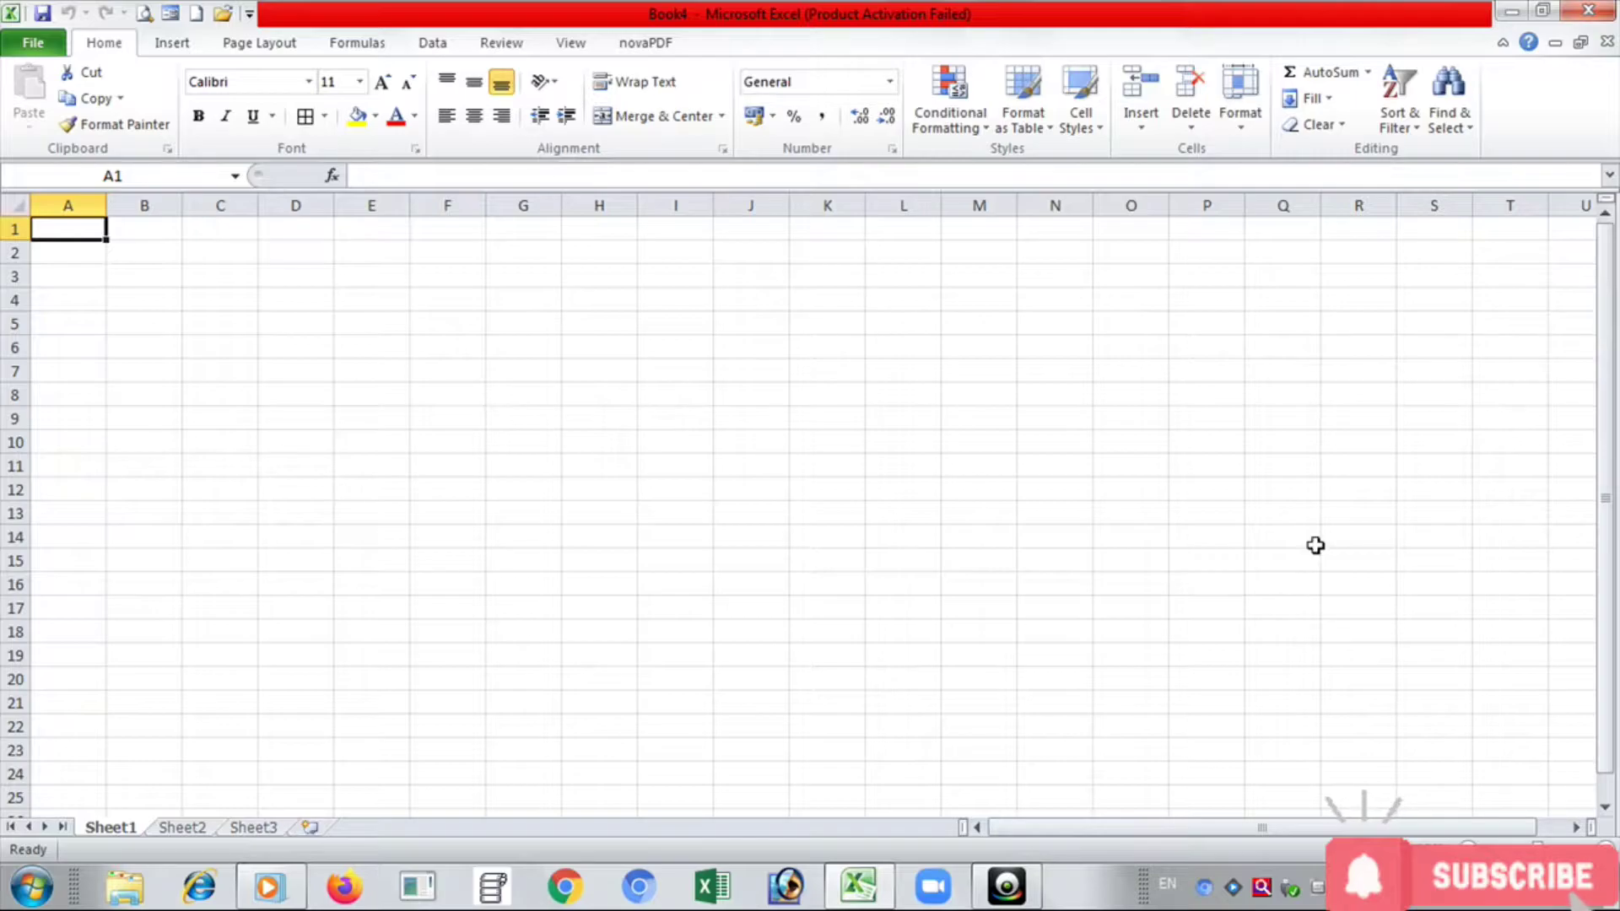
Browse the sheet tabs and return to Sheet1.
left_click(179, 830)
left_click(253, 828)
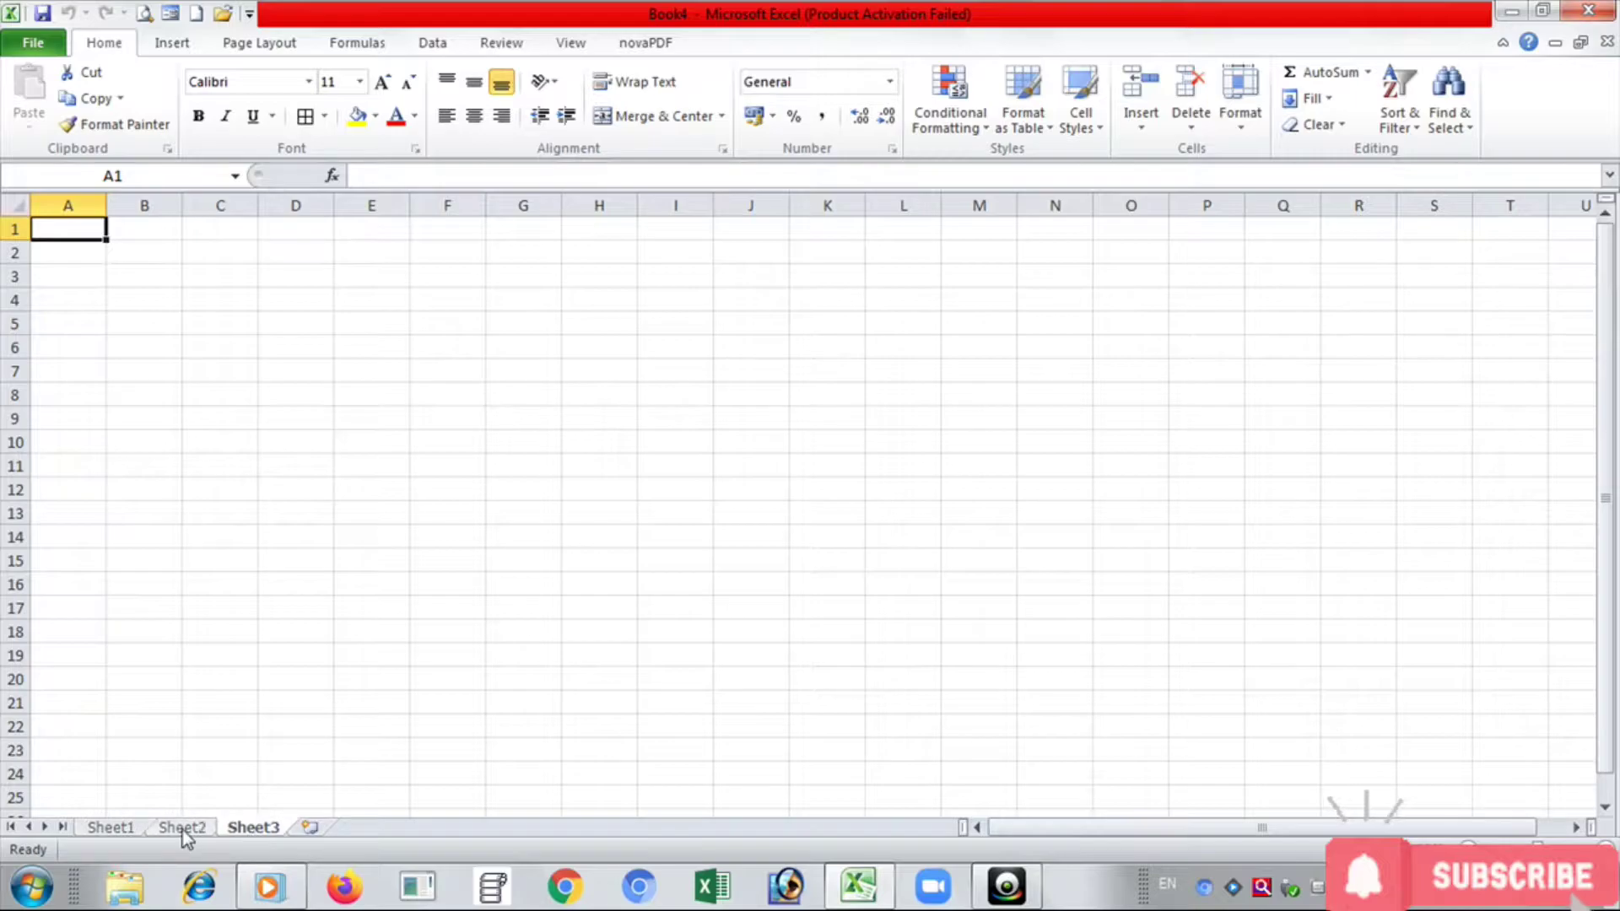
left_click(180, 829)
left_click(89, 828)
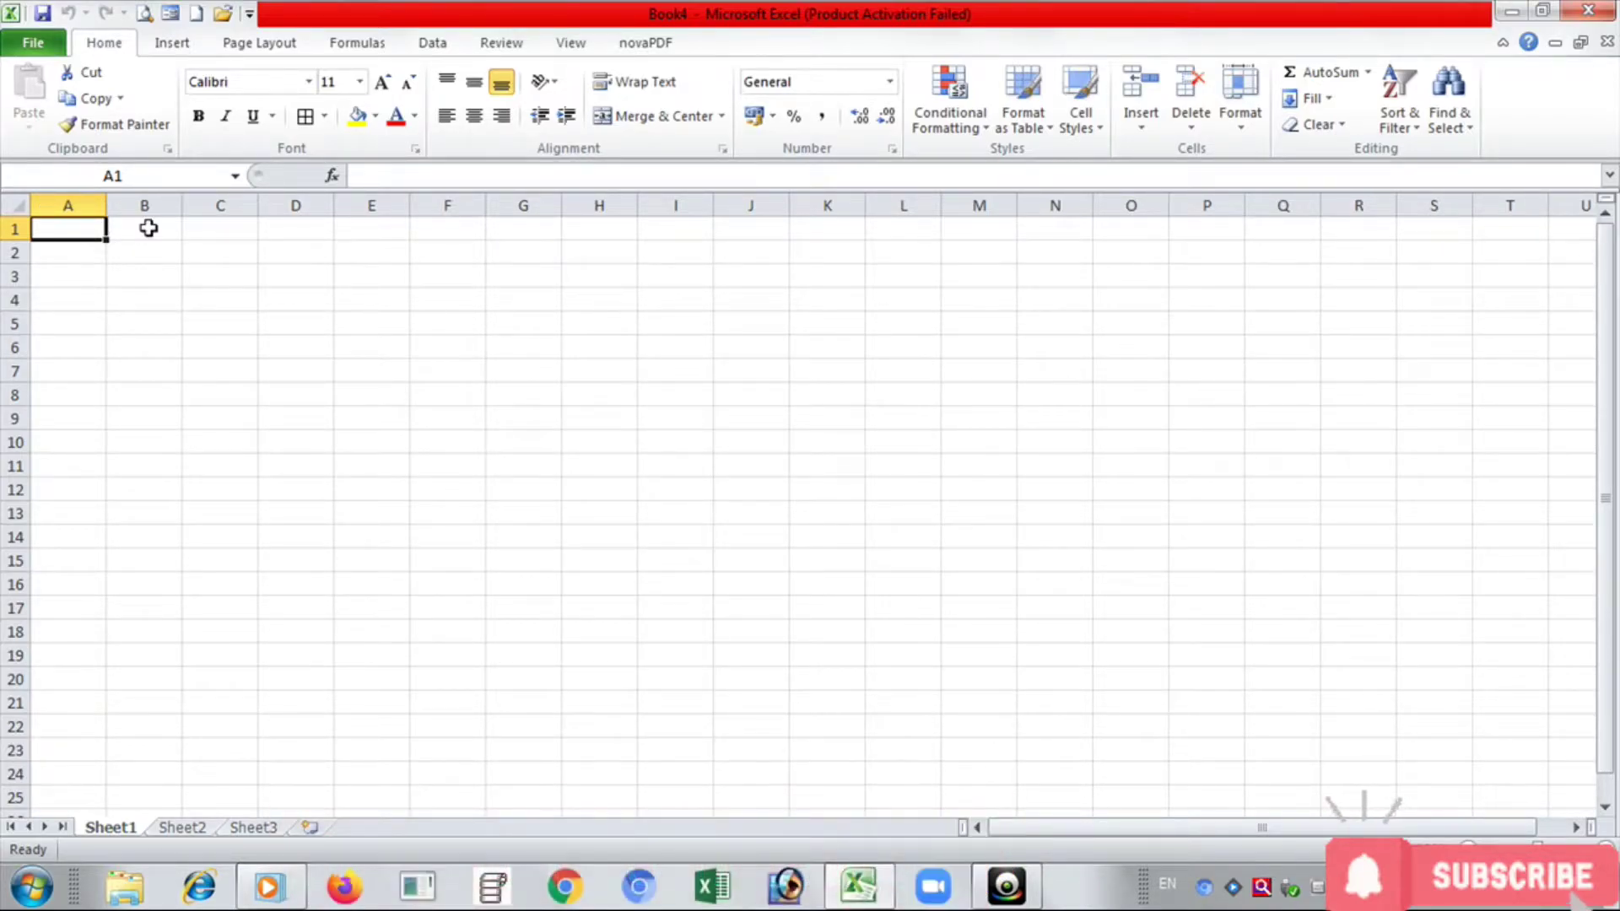
Enter headers S.No., Student Name, Fathers Name, Mothers Name, Address, Mobile across A1:F1.
type("A")
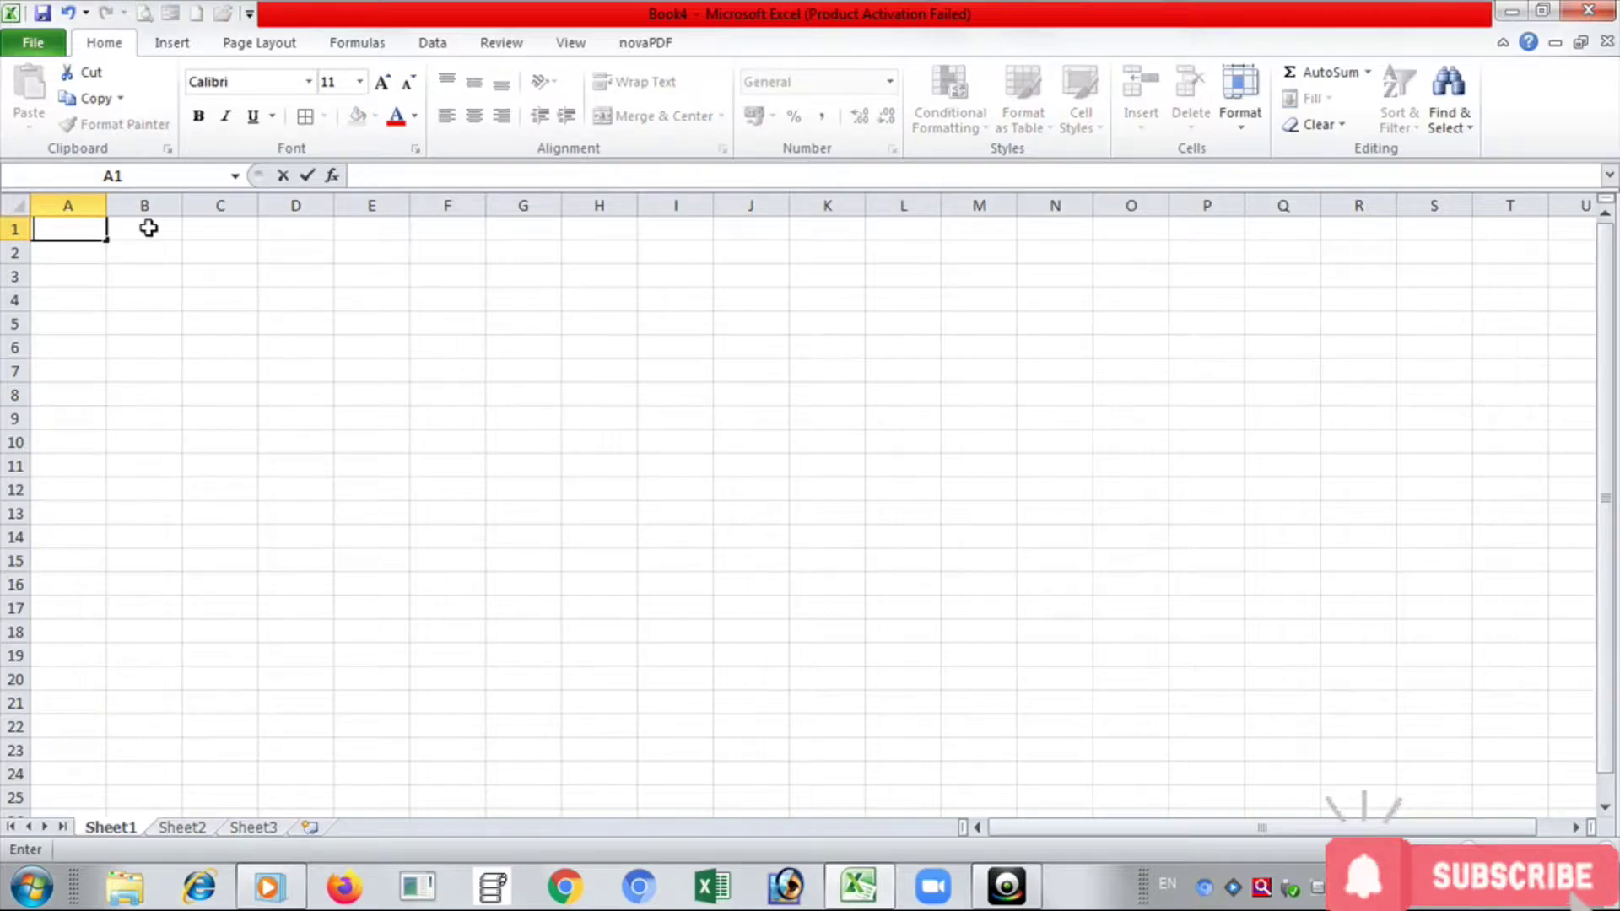
type(".No")
type(".")
left_click(148, 227)
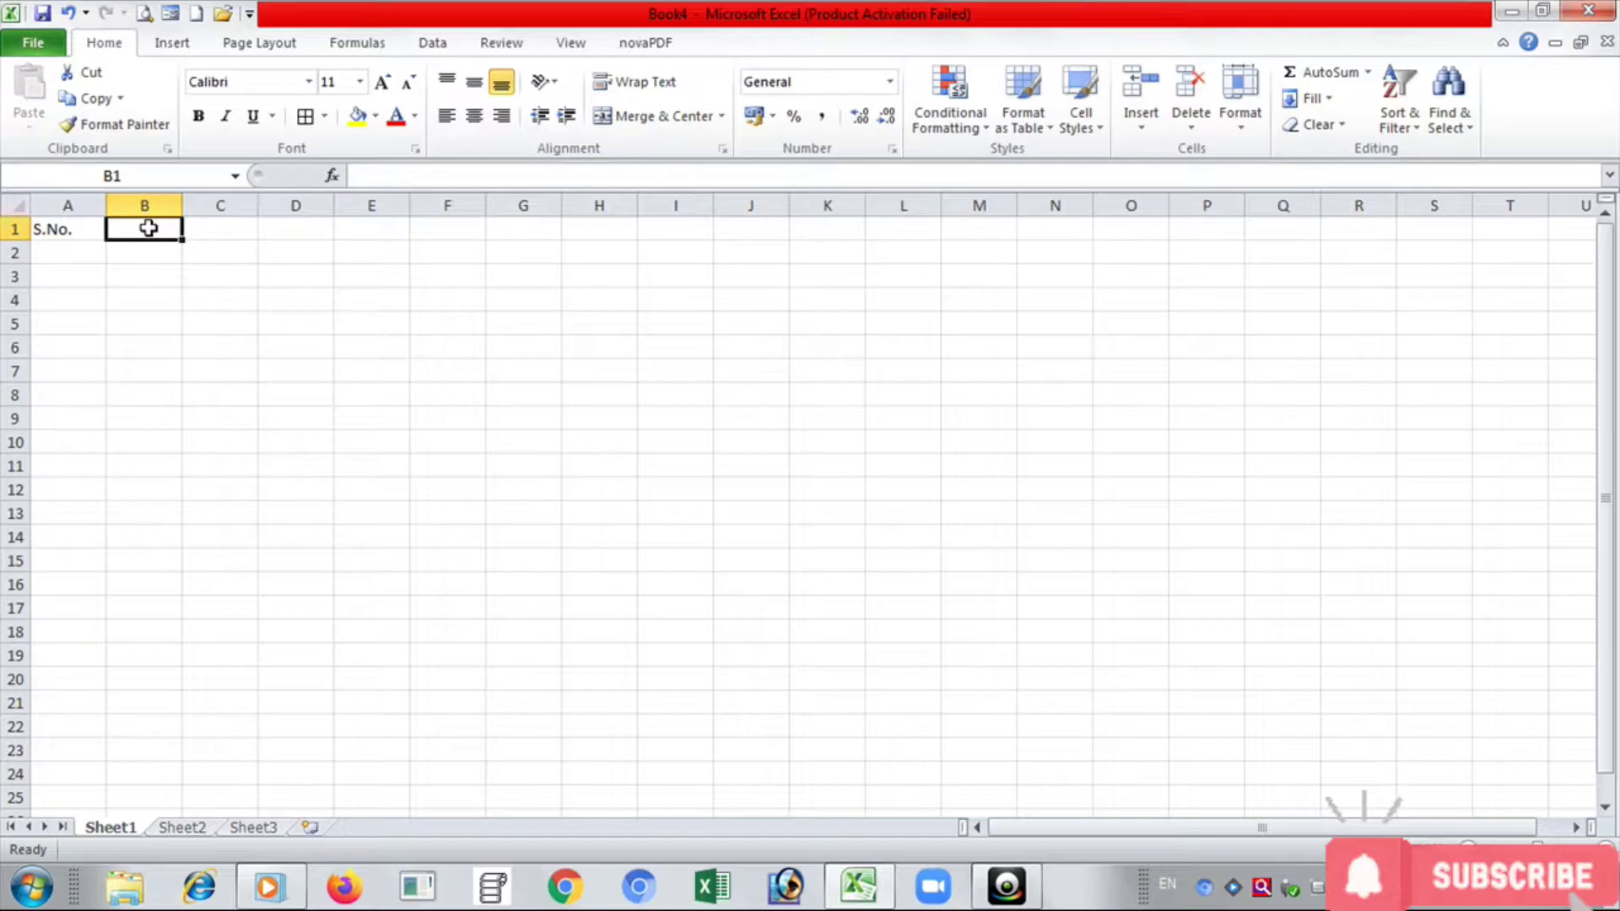
type("Student")
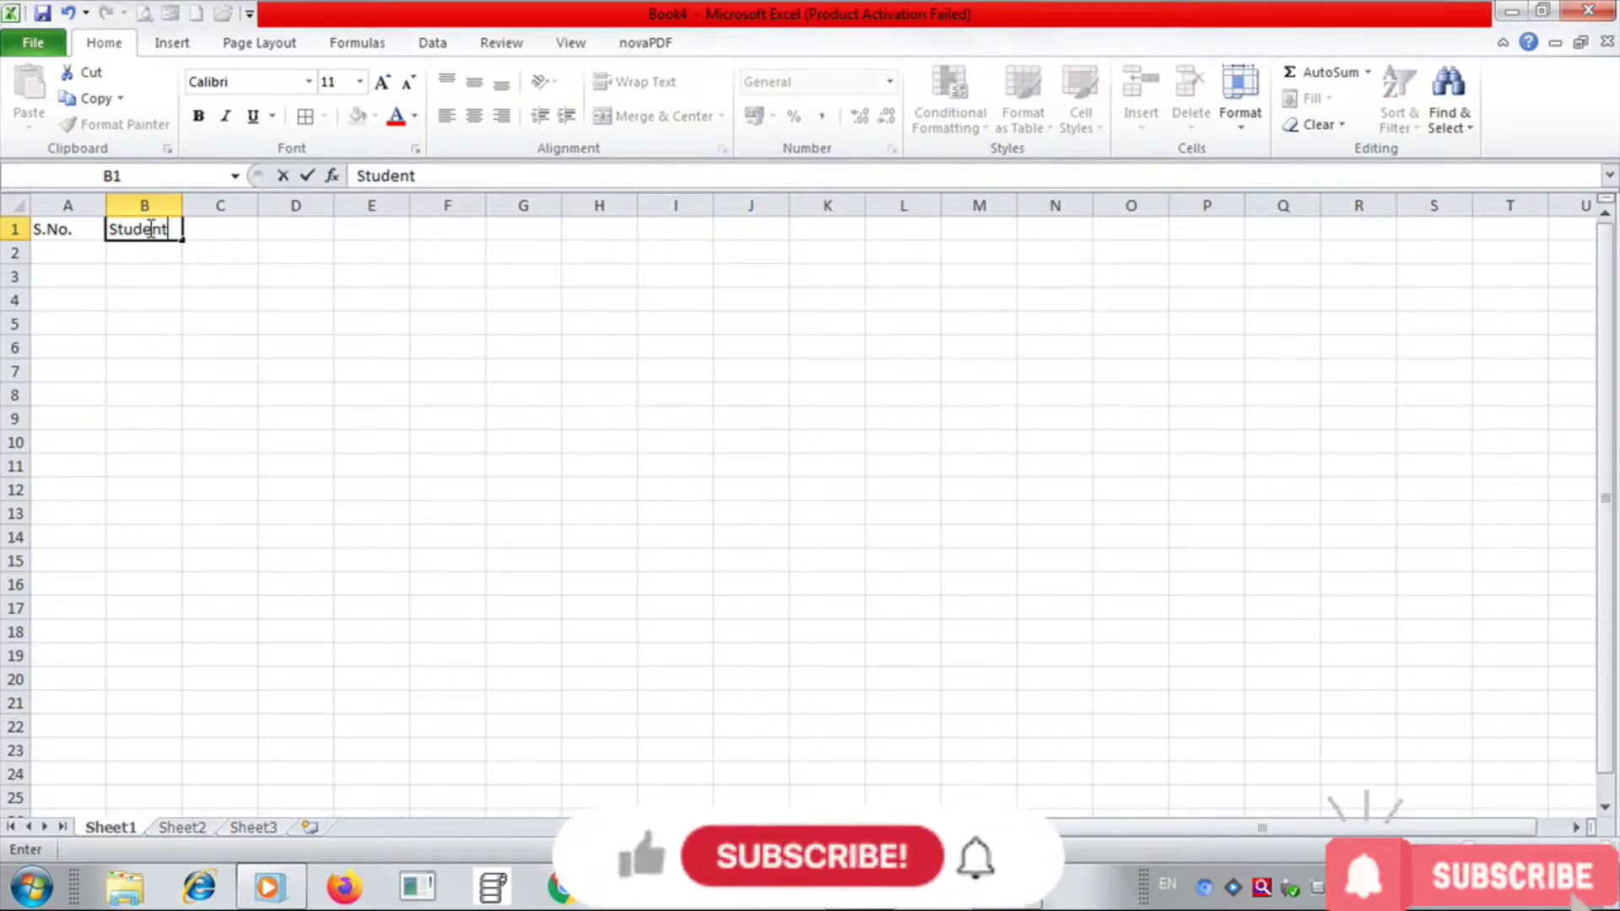
type(" Name")
key("Tab")
type("Fath")
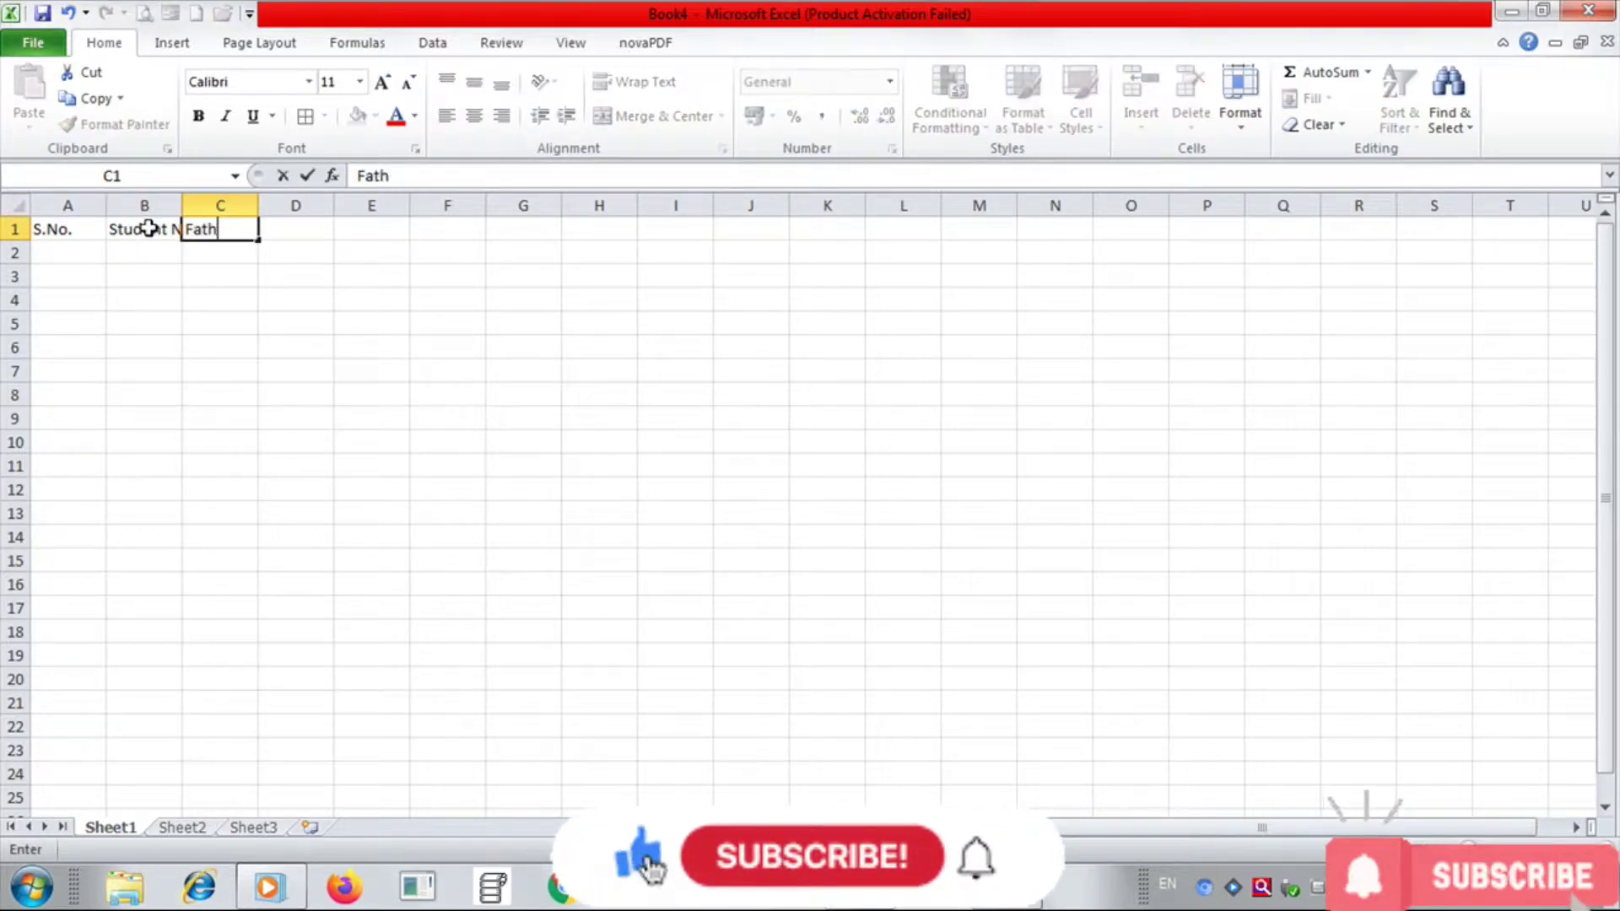
type("ers Name")
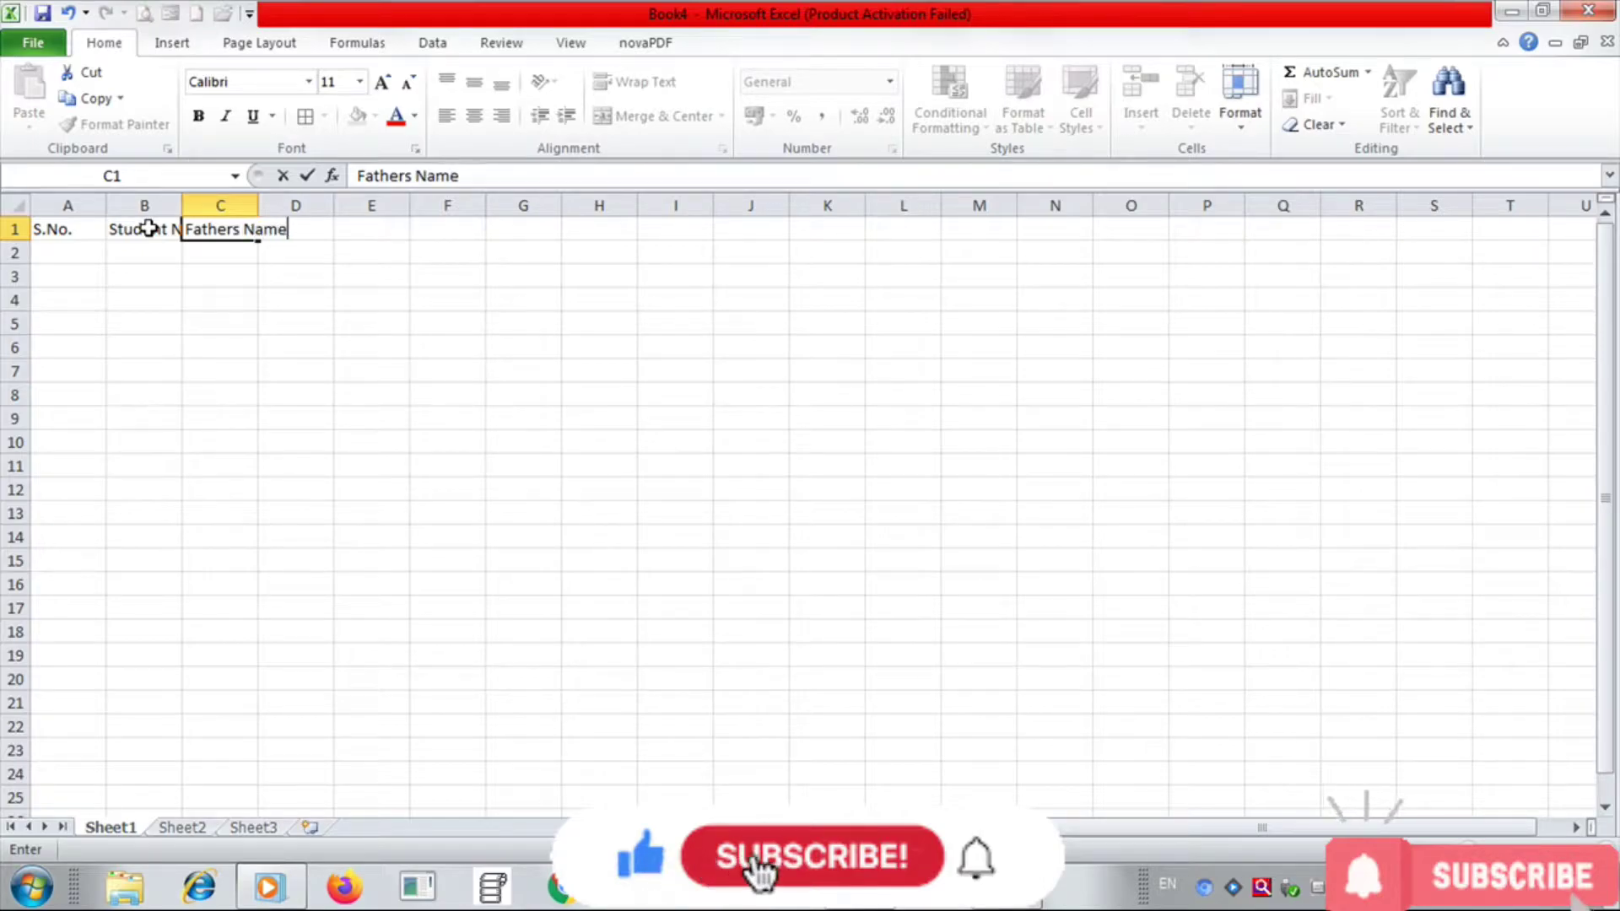
key("Tab")
type("Mothers")
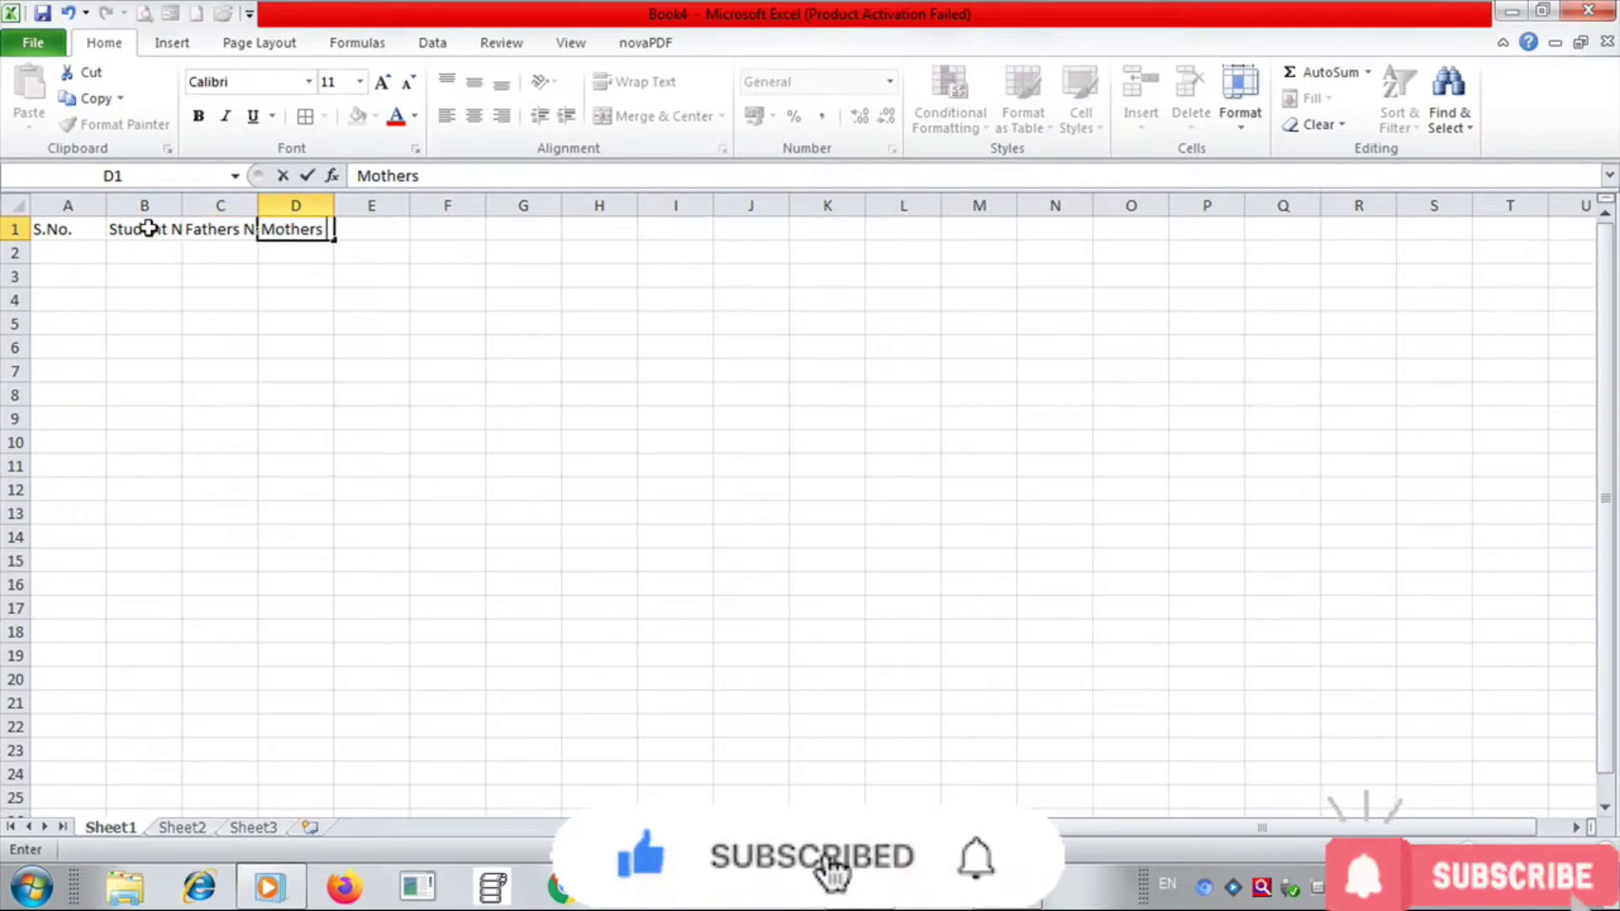
type(" Name")
key("Tab")
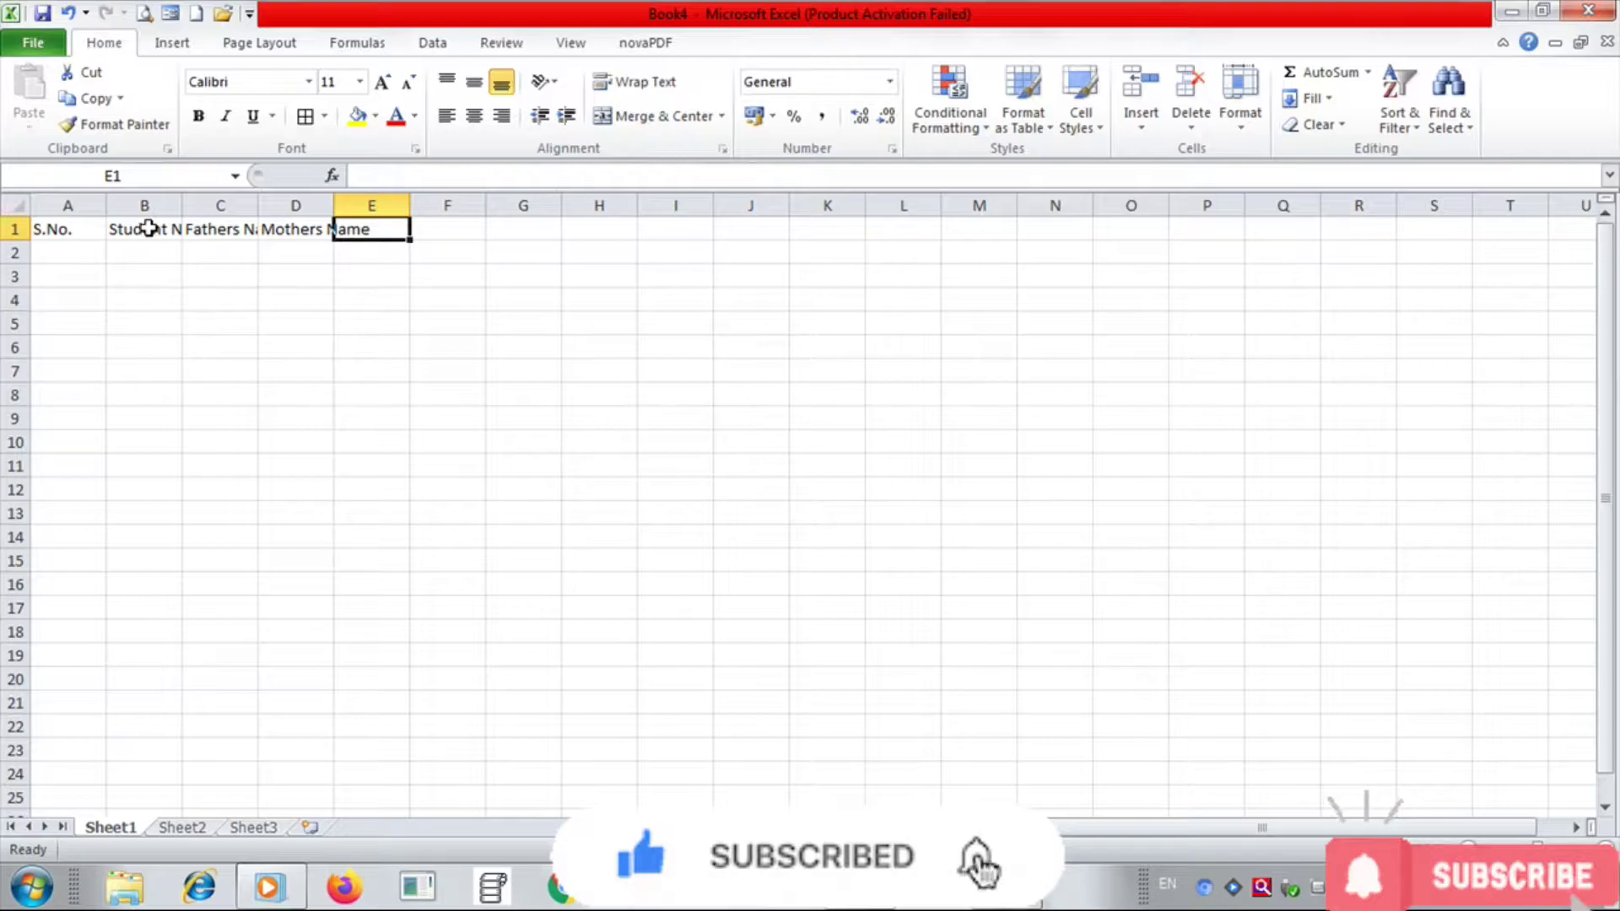
type("Address")
key("Tab")
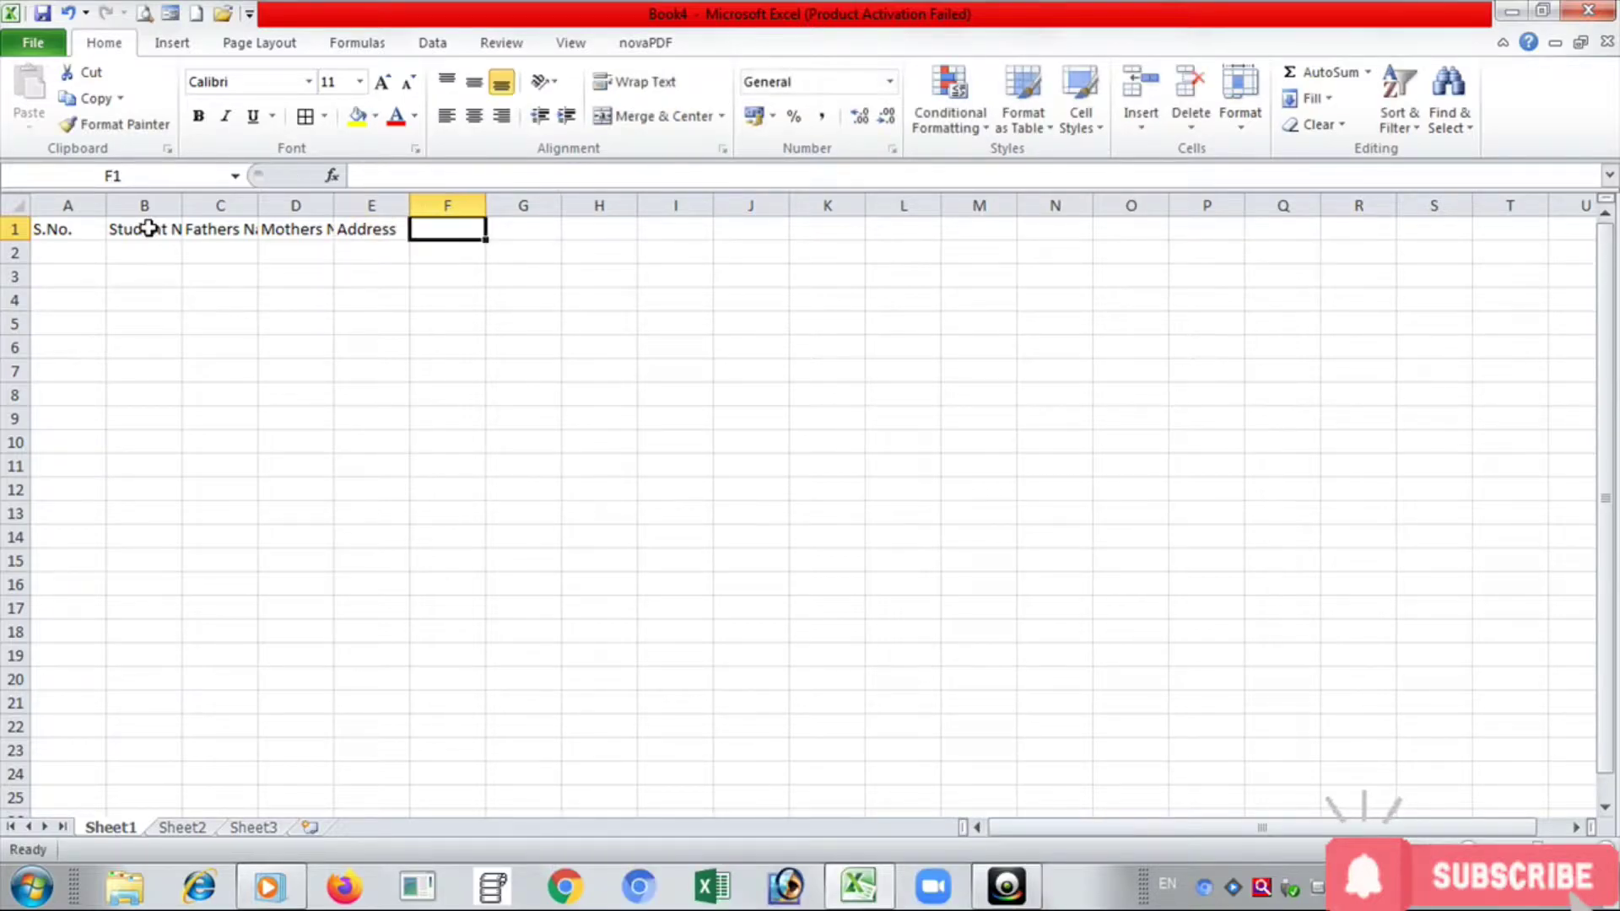
type("Mobile")
key("Tab")
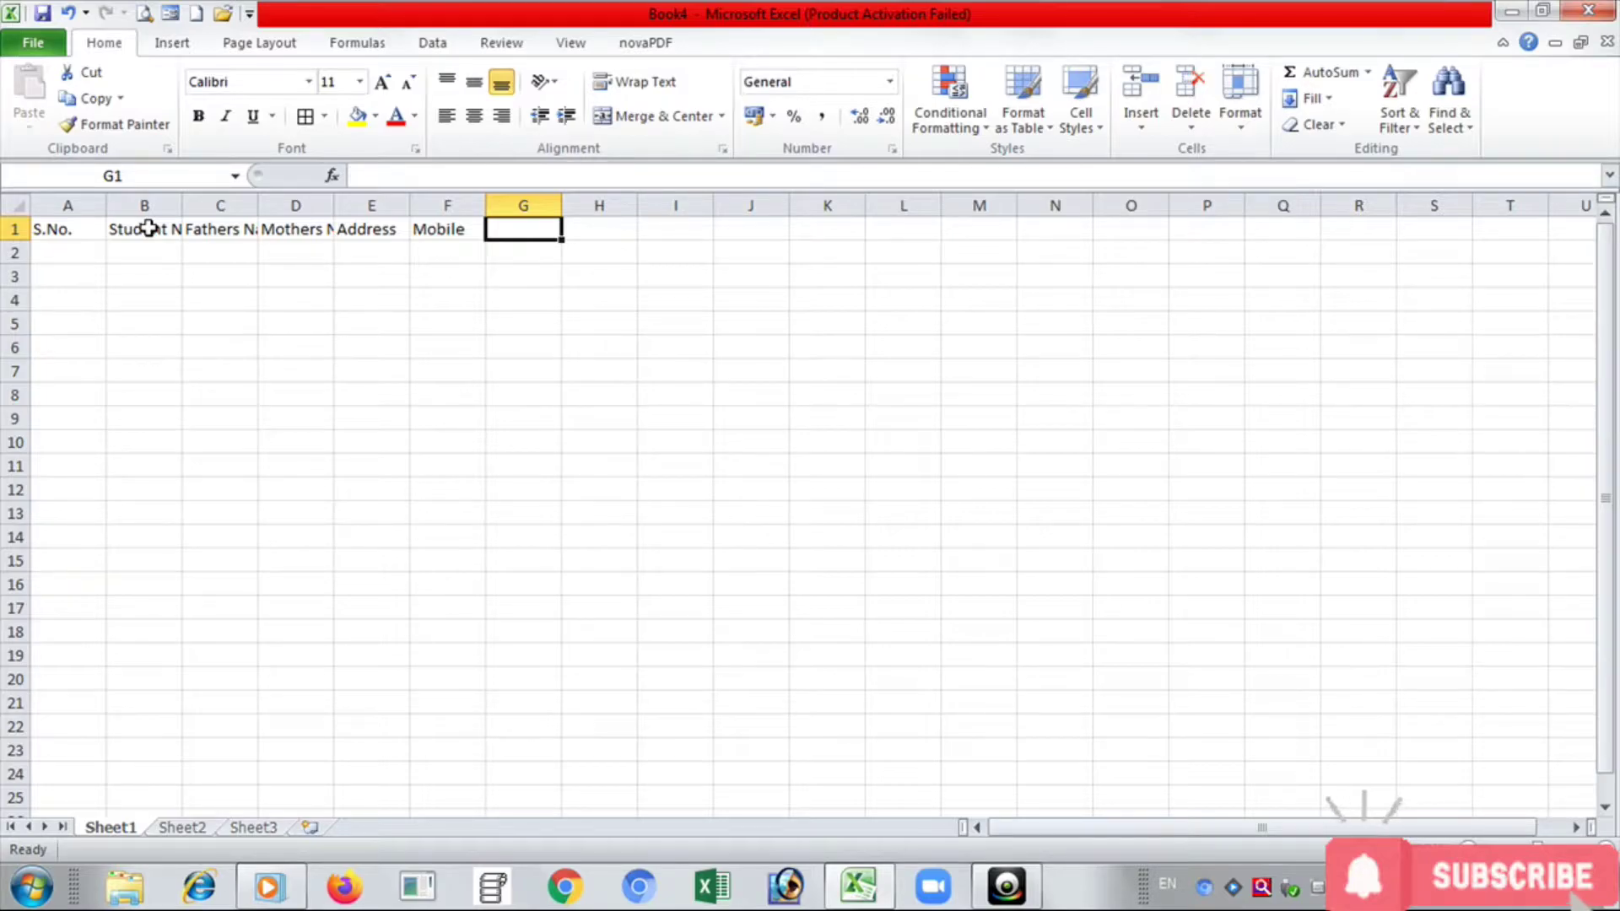
Move along the A1:F1 header row to review it, ending back at cell A1.
key("Left")
key("Left")
key("Left")
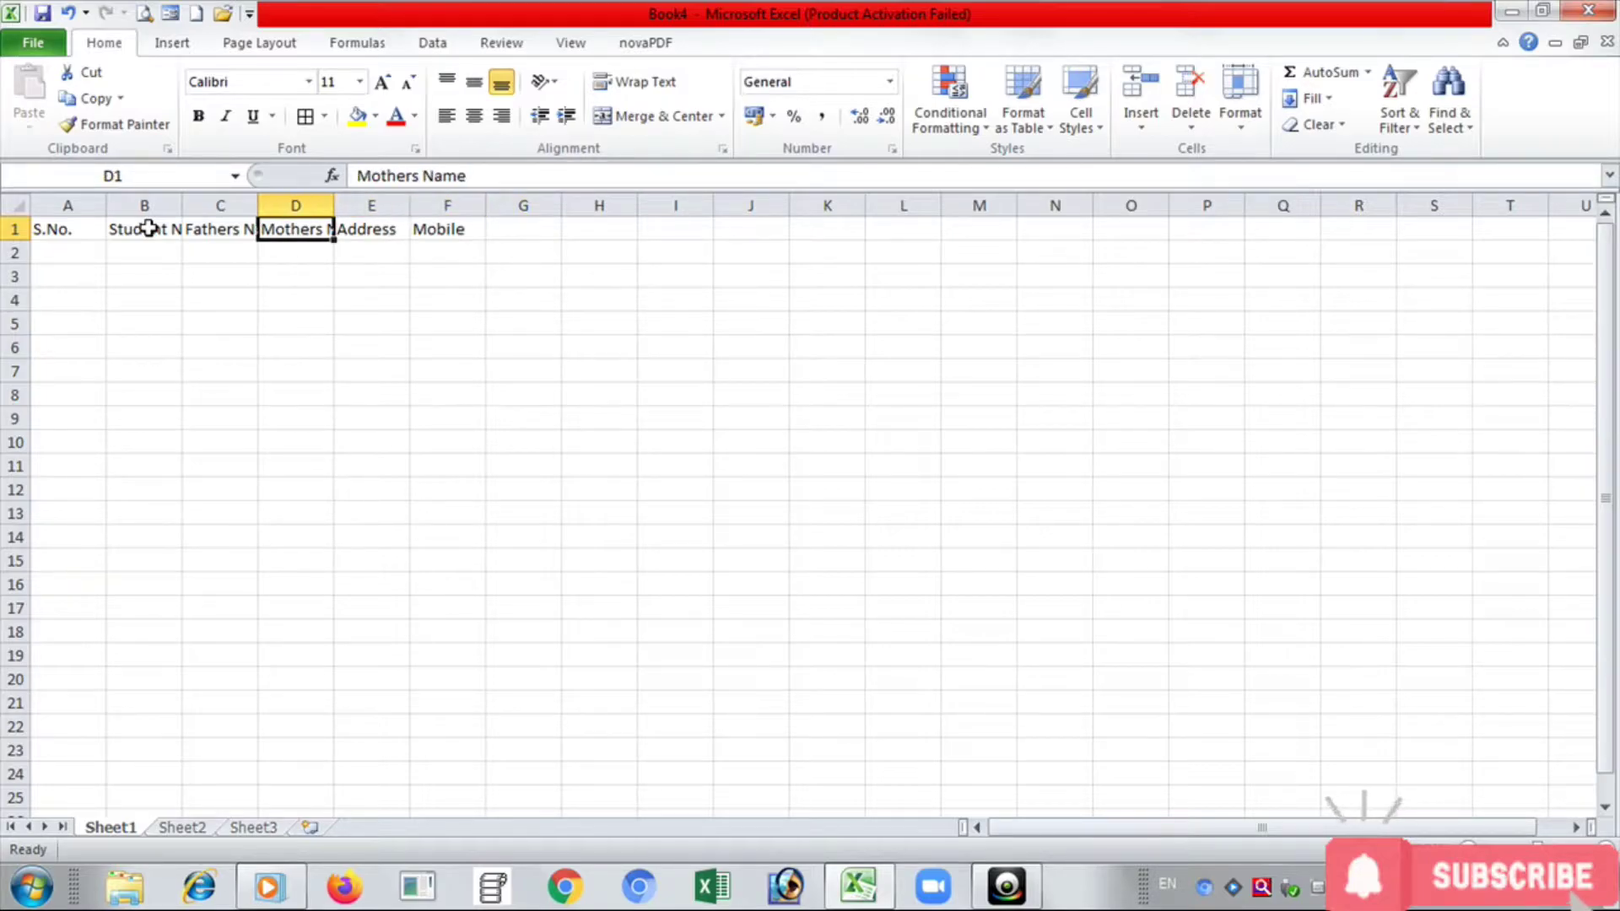
key("Left")
key("Left")
key("Left")
key("Right")
key("Right")
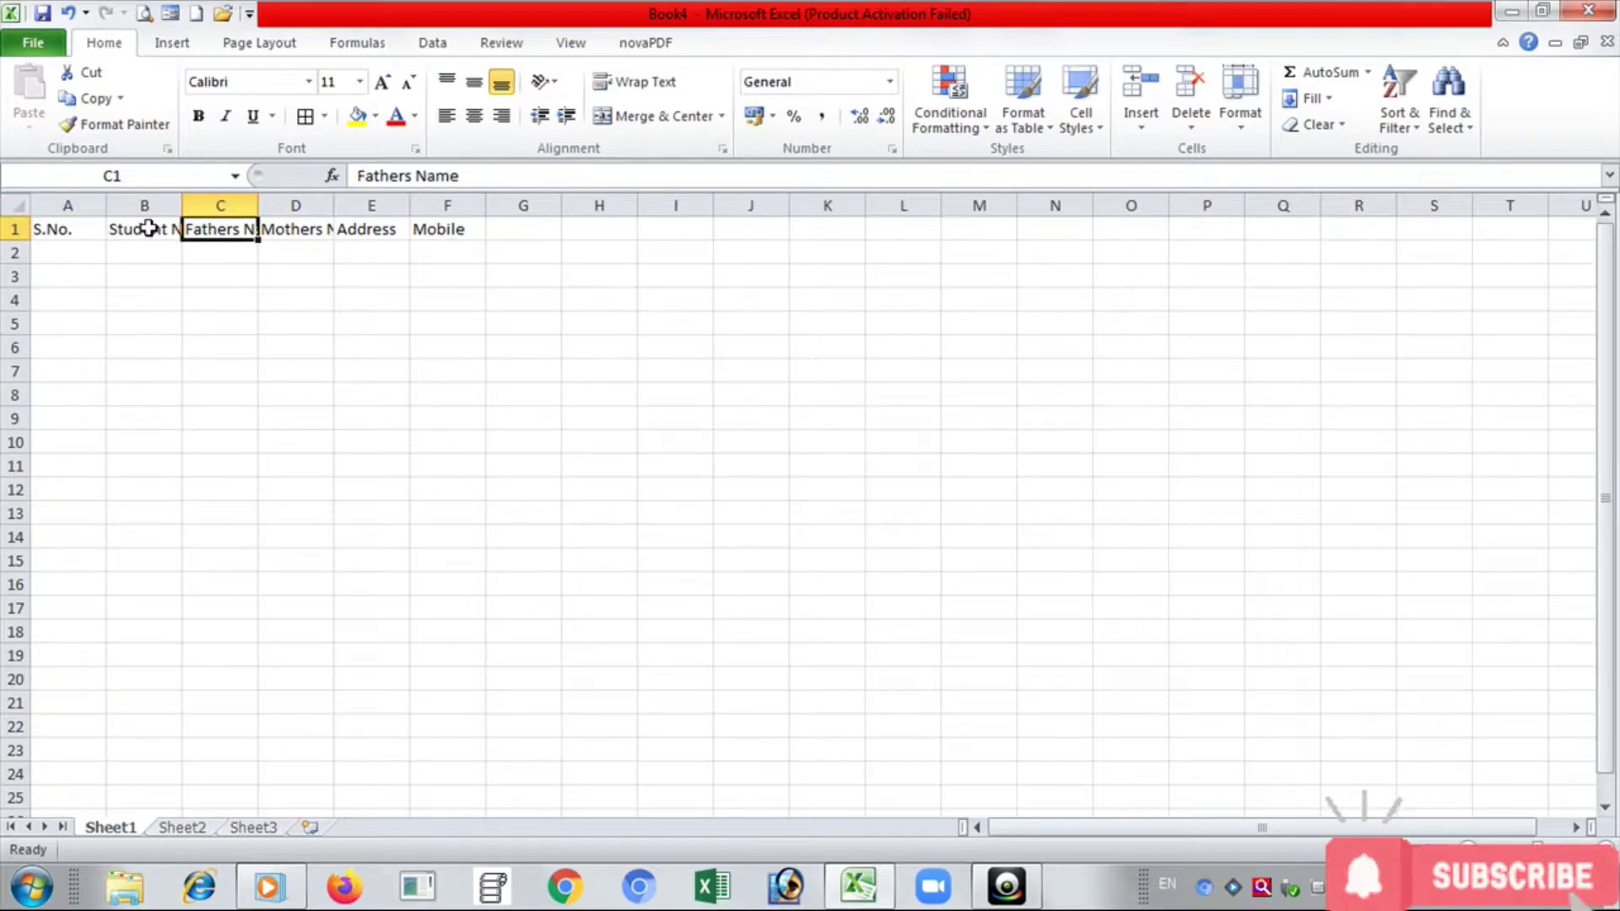
key("Left")
key("Left")
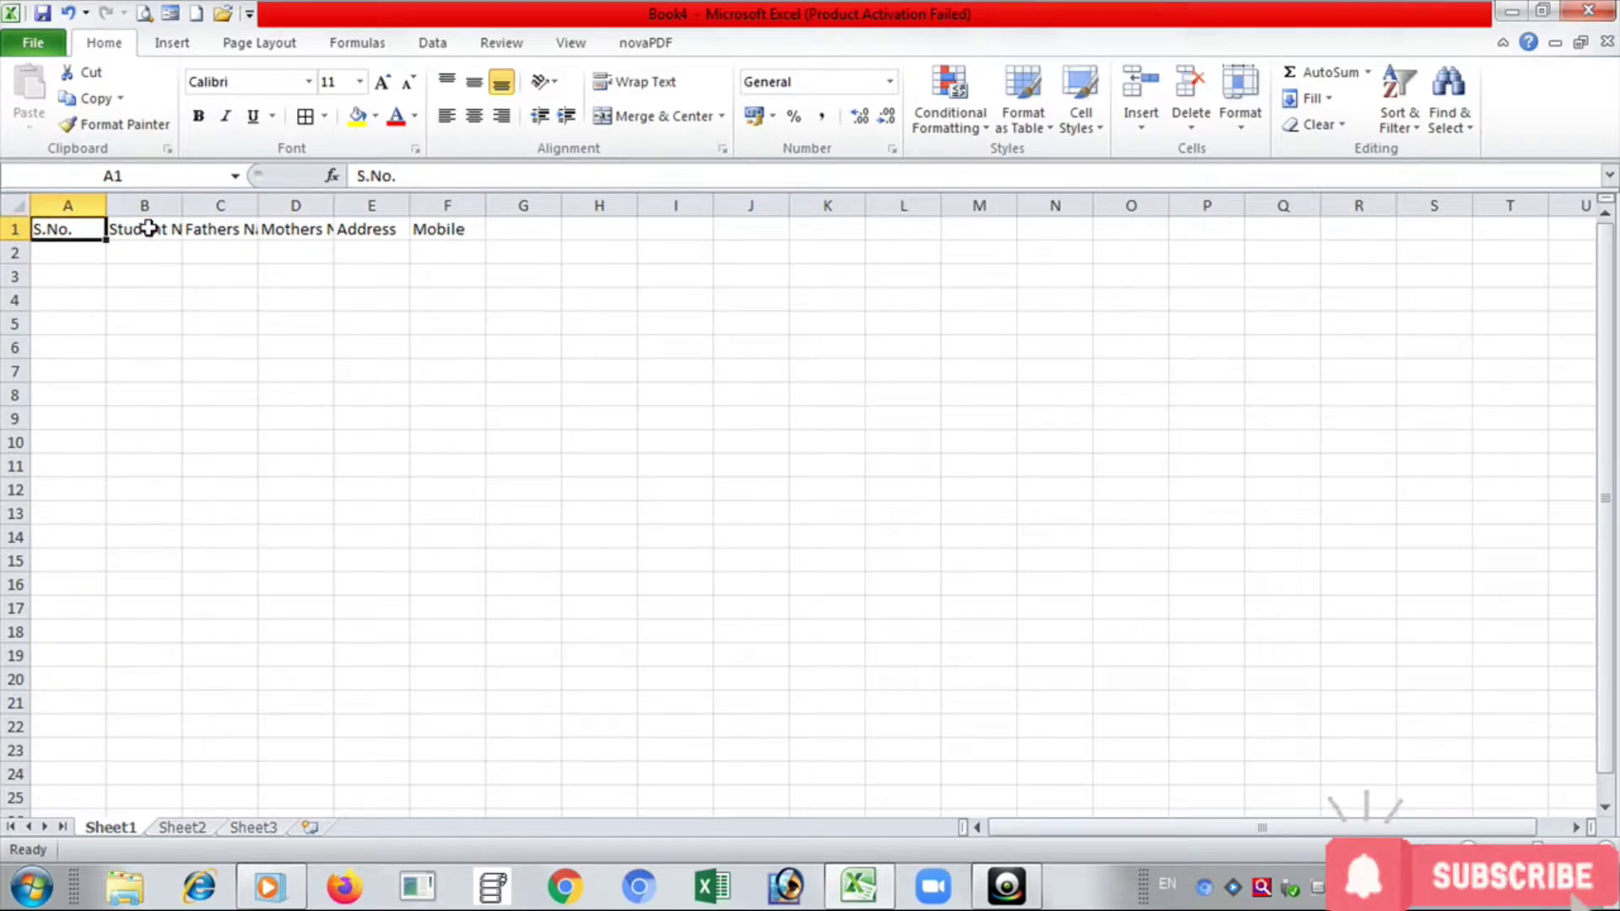
key("Right")
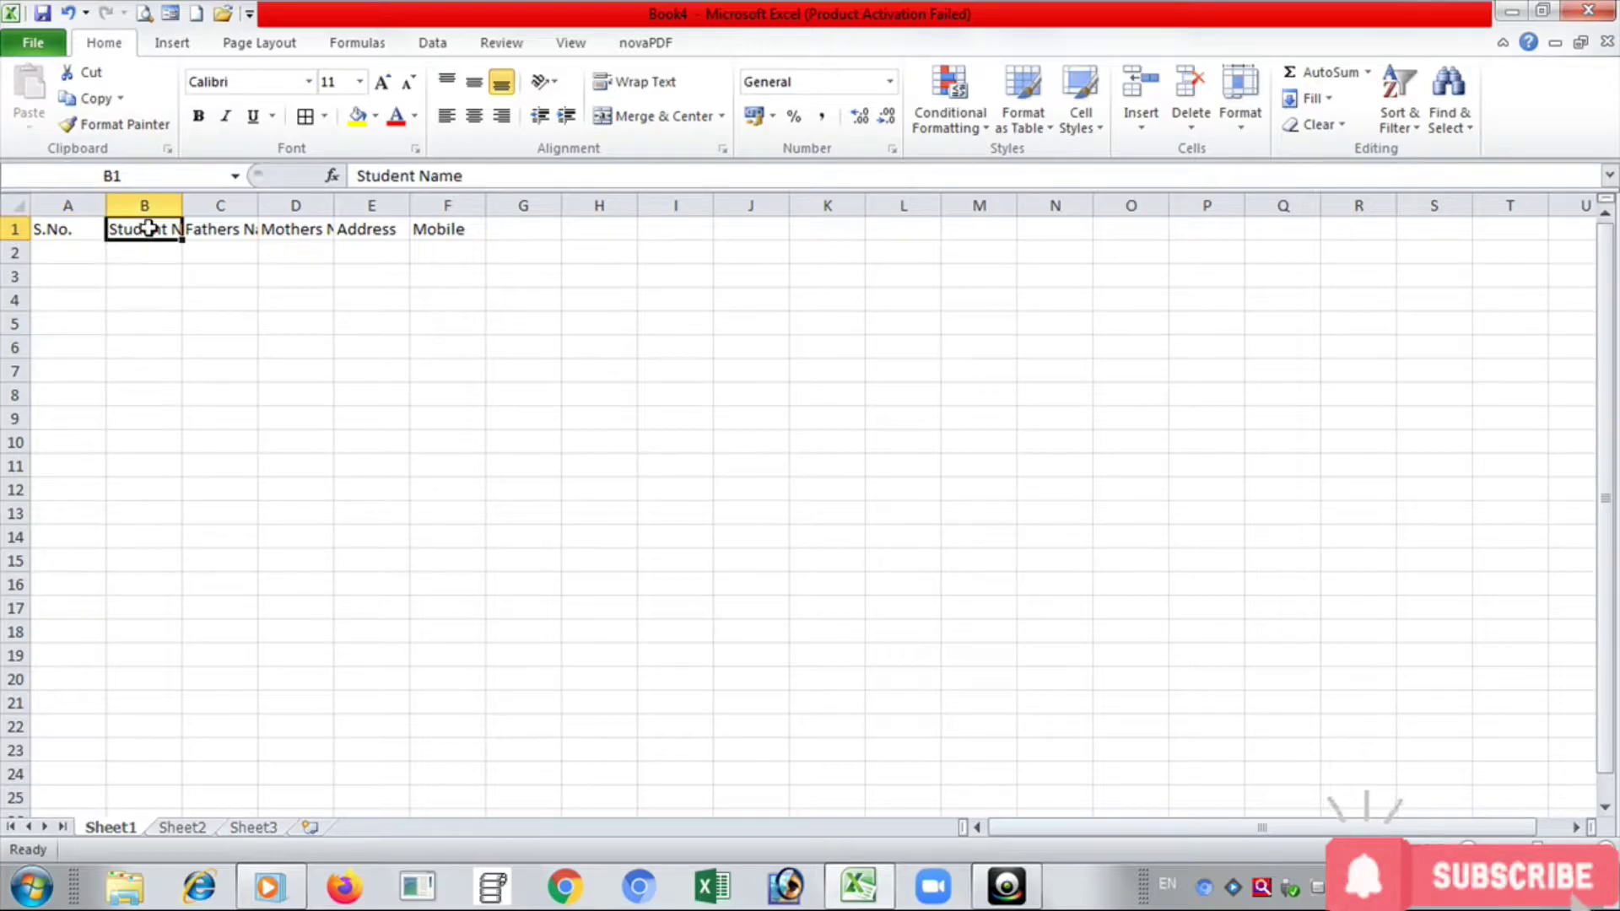
key("Right")
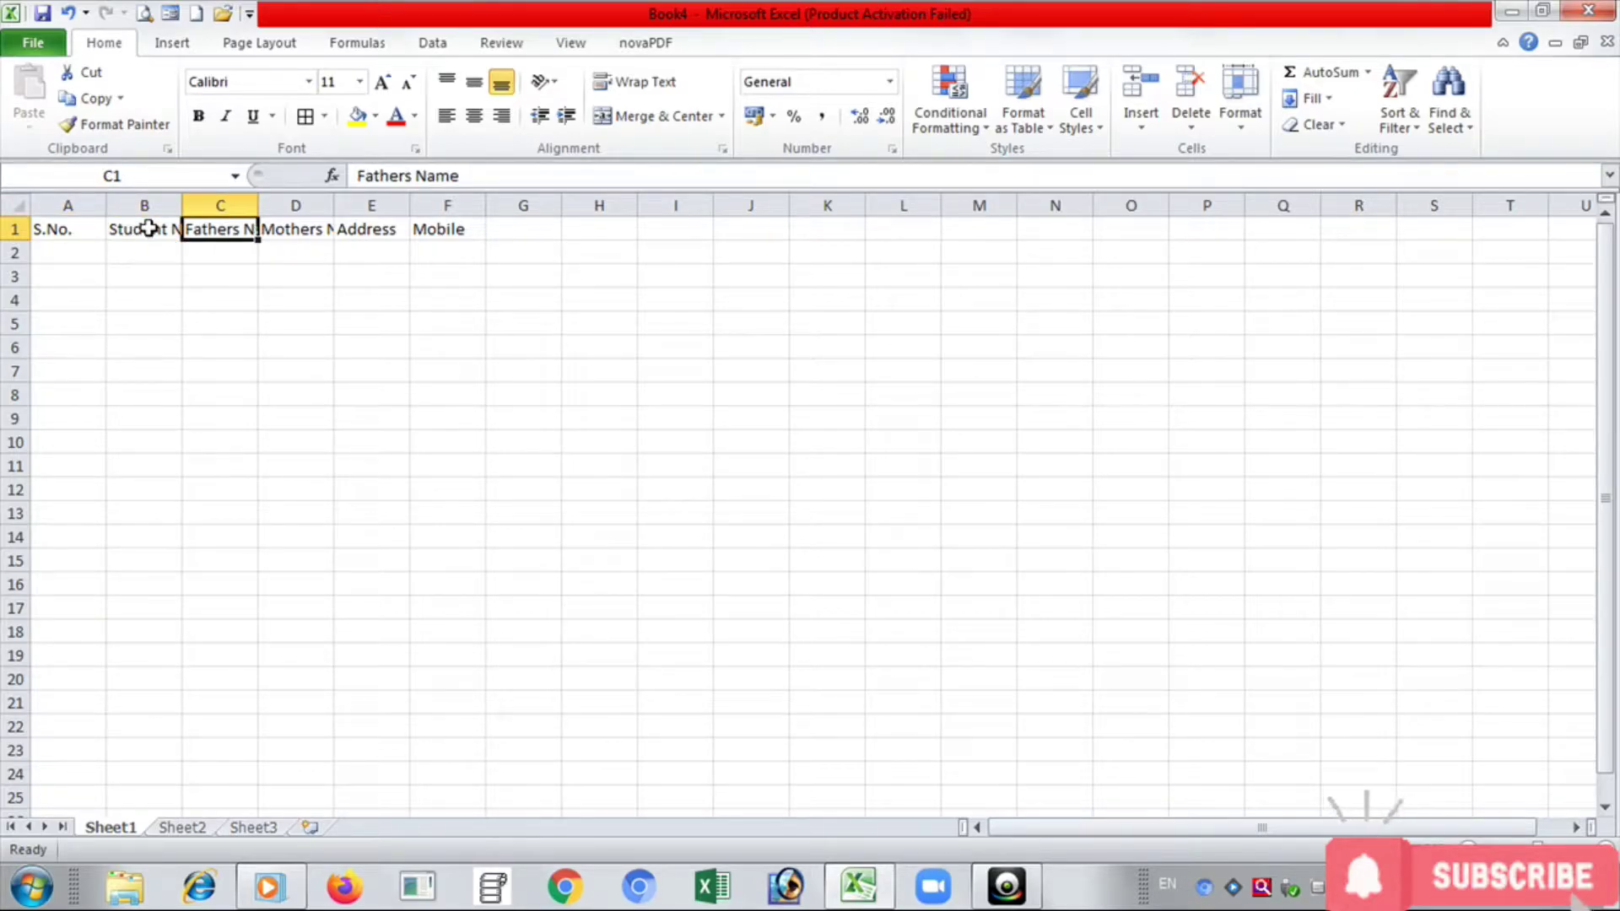
key("Right")
key("Right")
key("Right")
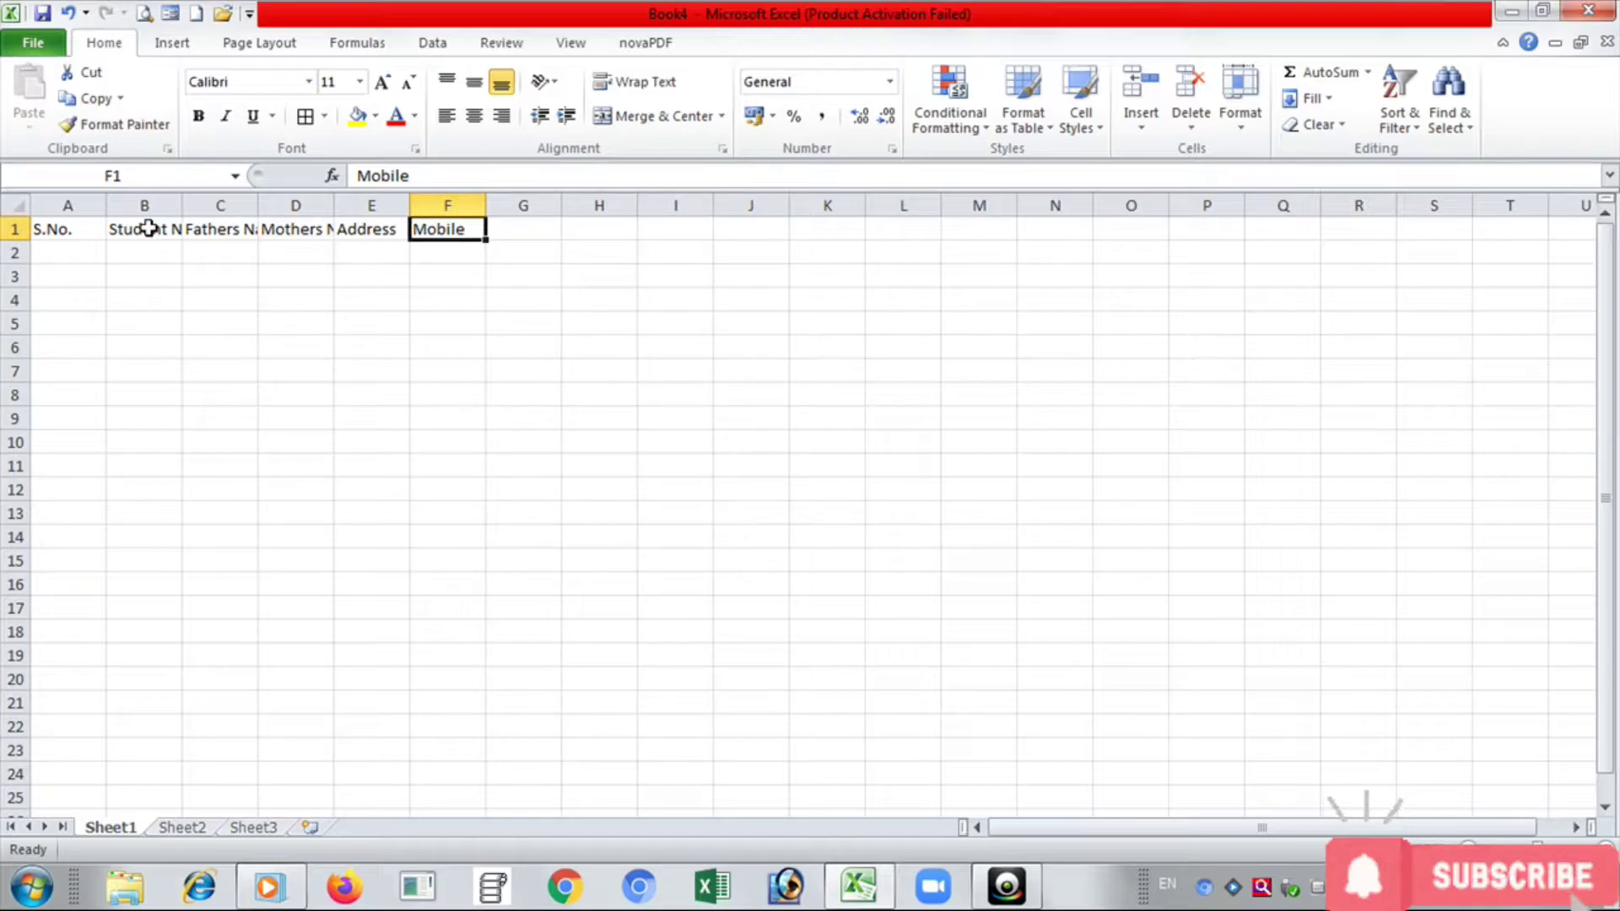
key("Right")
key("Right")
key("Right")
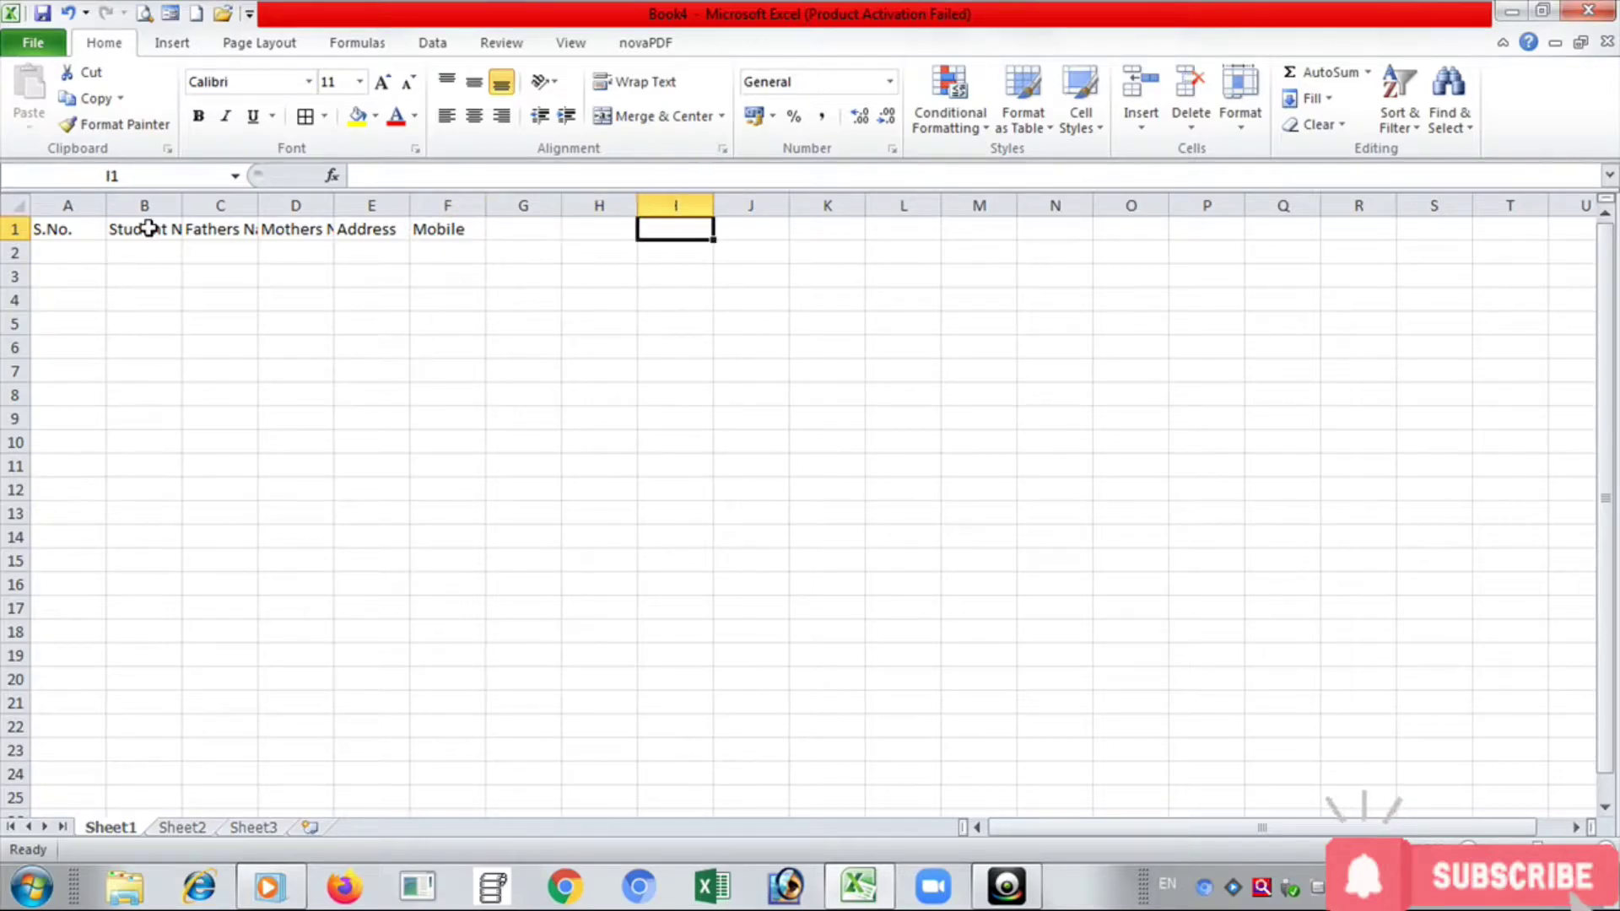
key("Left")
key("Left")
key("Left")
key("Left")
key("Left")
key("Left")
key("Right")
key("Right")
key("Right")
key("Right")
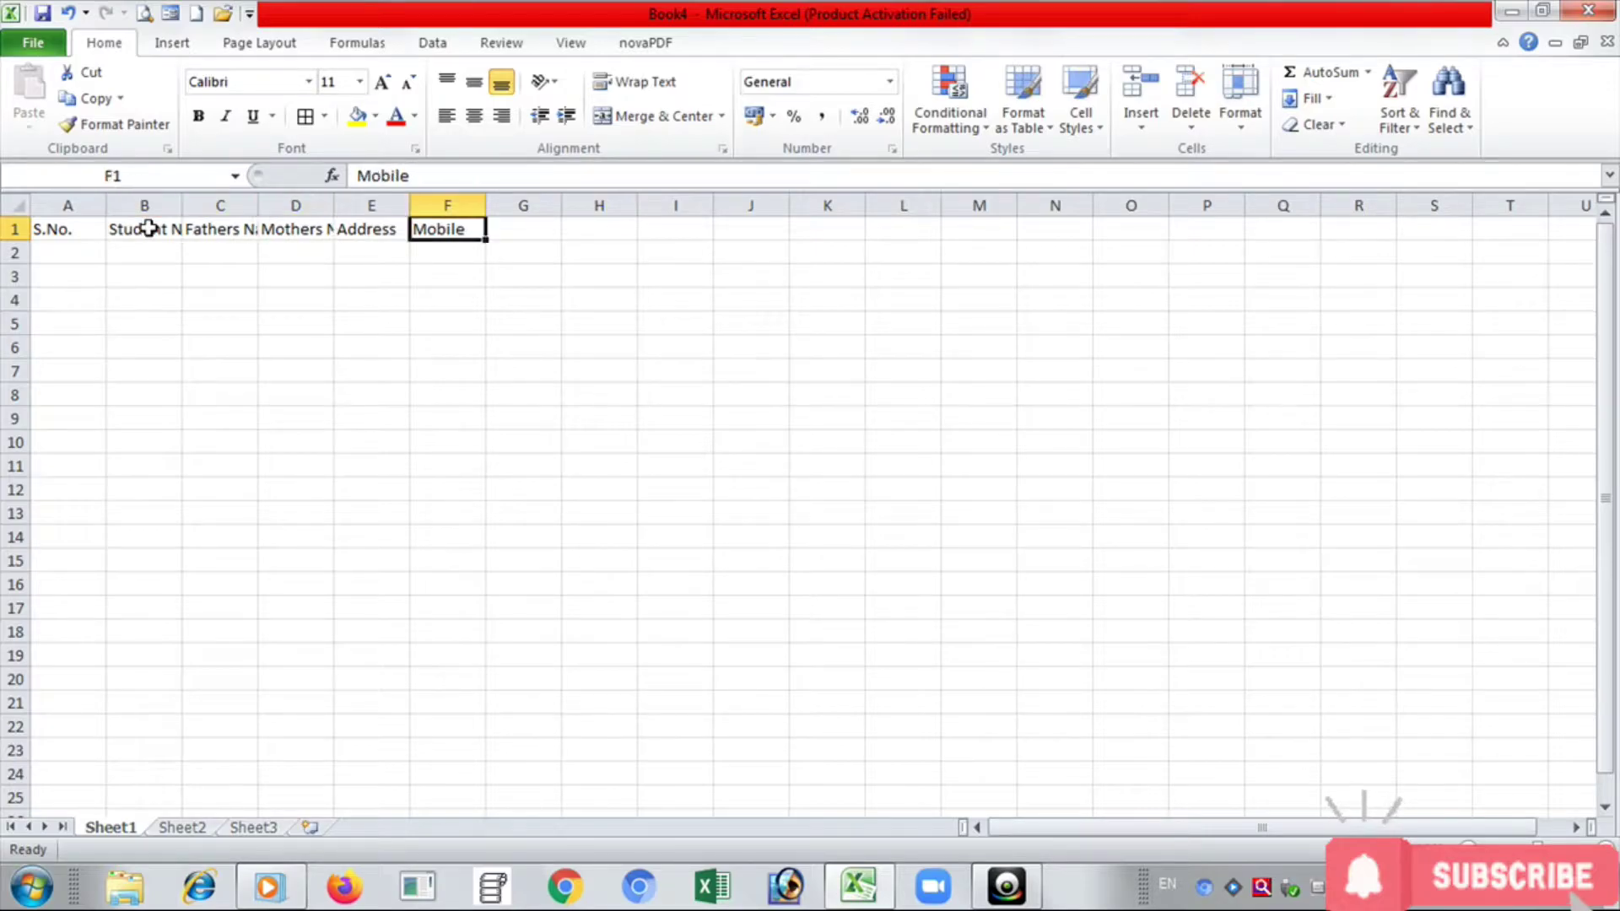
key("Right")
key("Right")
key("Right")
key("Left")
key("Left")
key("Left")
key("Left")
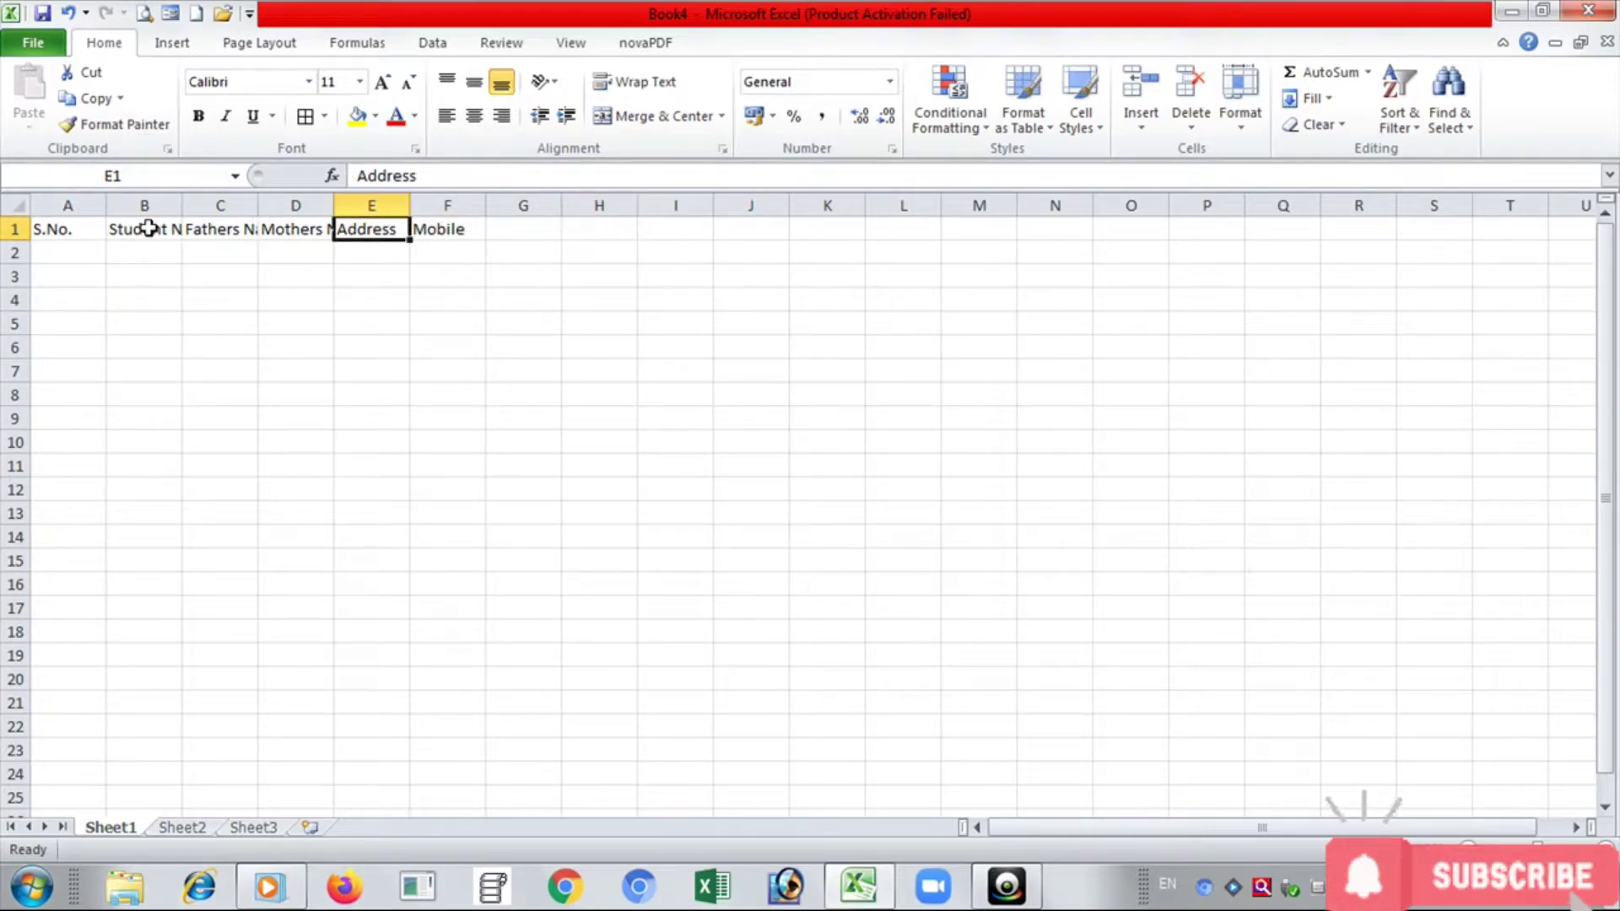
key("Left")
key("Left")
key("Left")
key("Left")
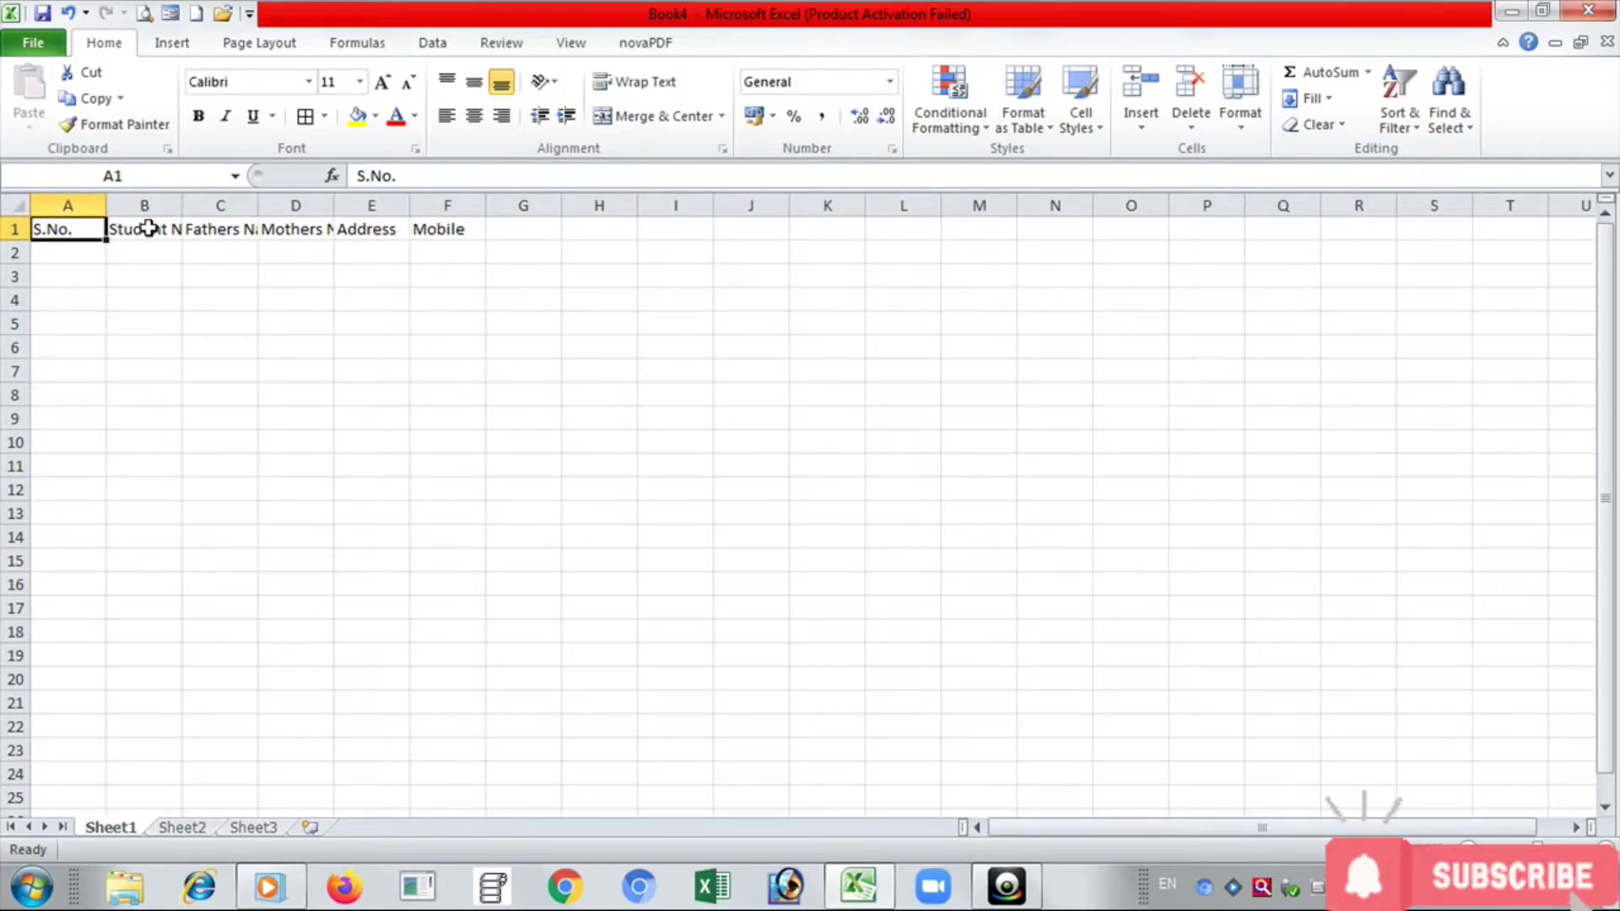
key("ctrl+Right")
key("ctrl+Right")
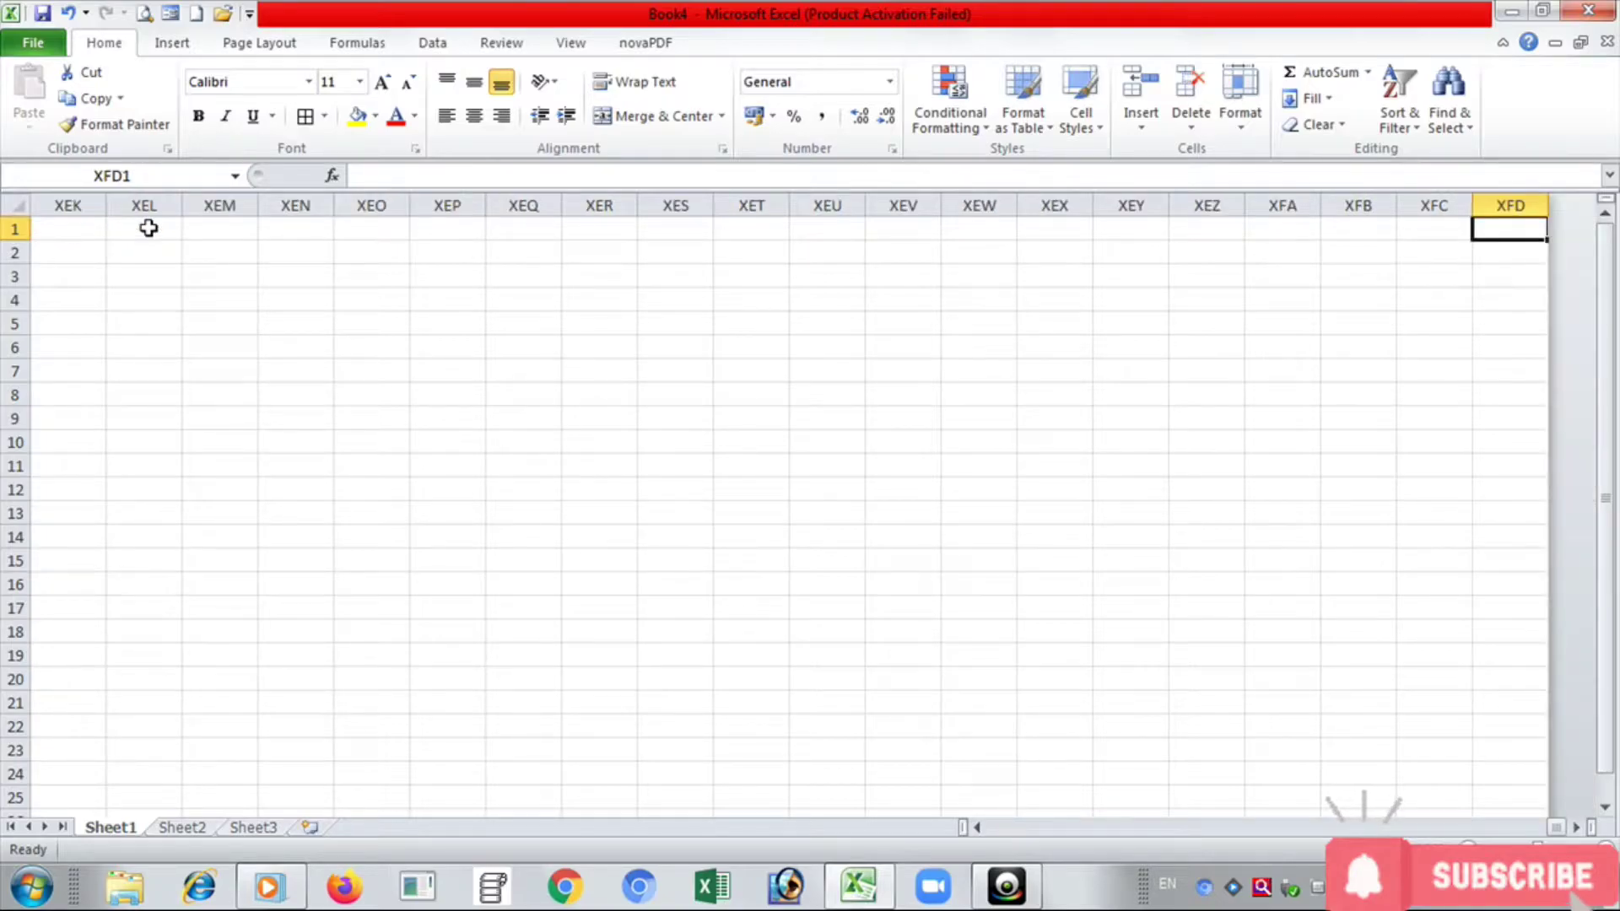
key("ctrl+Left")
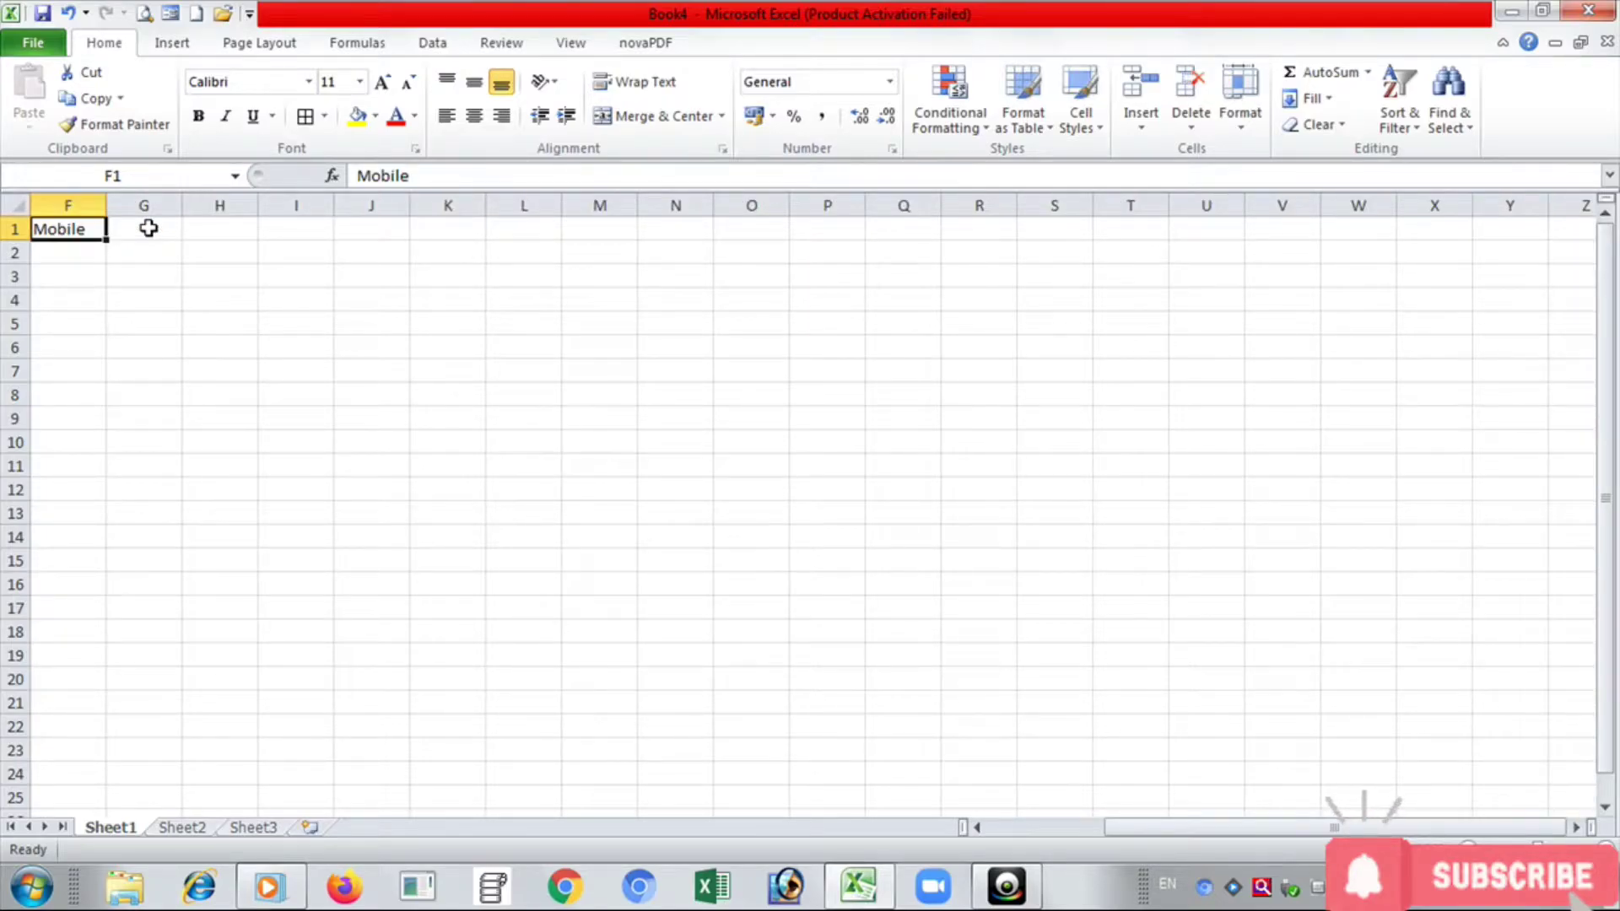
key("Left")
key("Left")
key("Left")
key("Left")
key("Left")
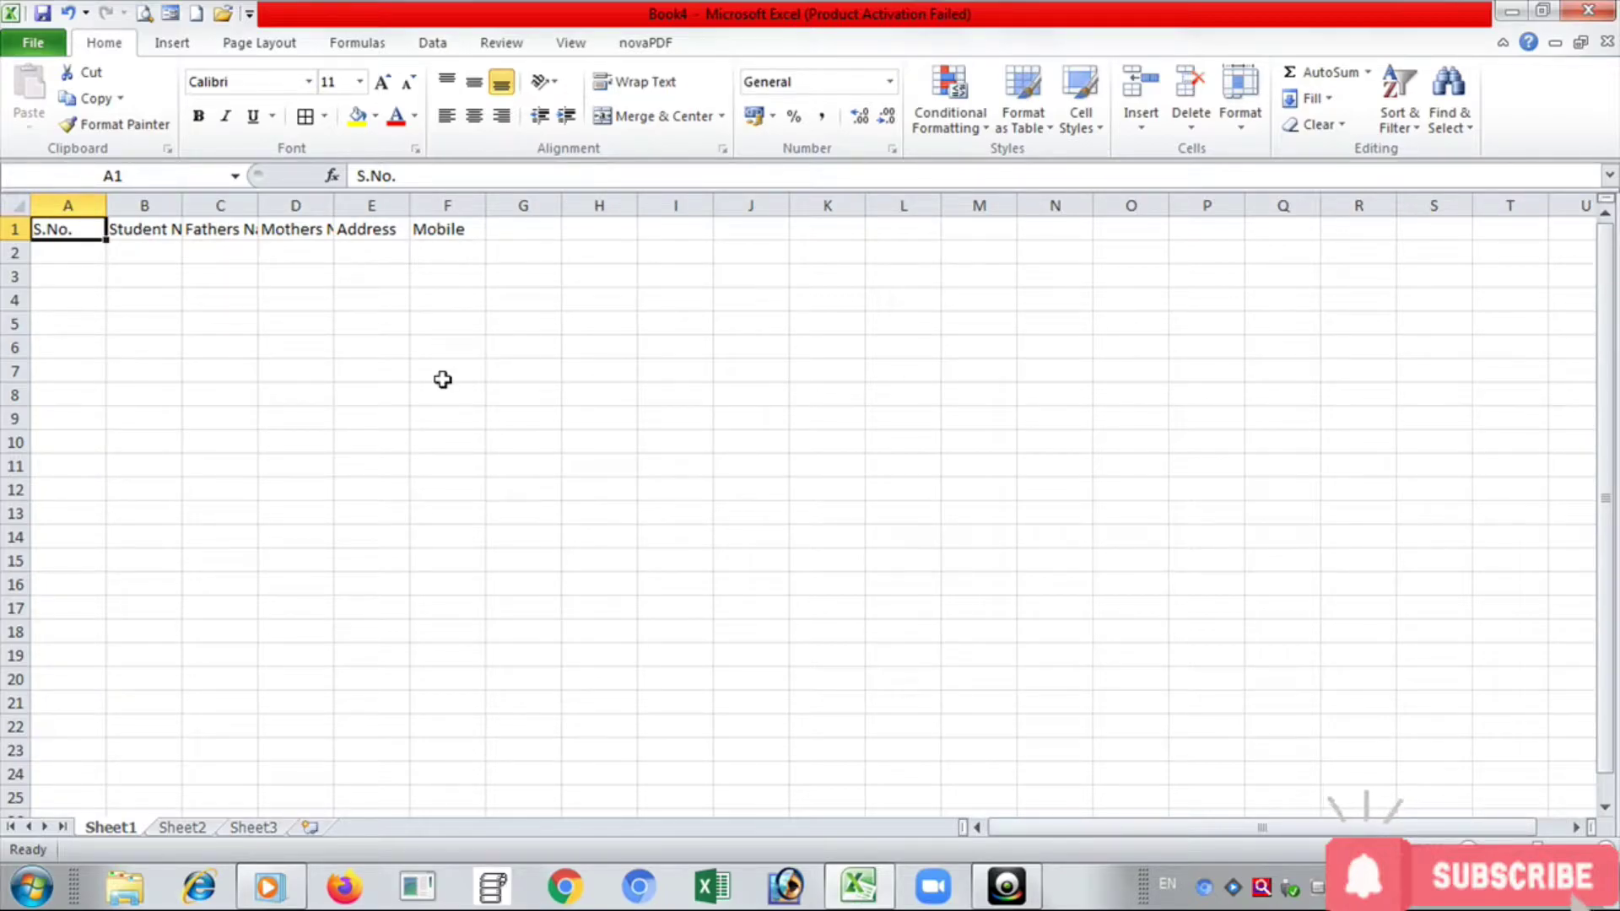
Narrow column A to fit S.No. and apply Wrap Text to the row 1 headers.
left_click_drag(99, 200, 75, 203)
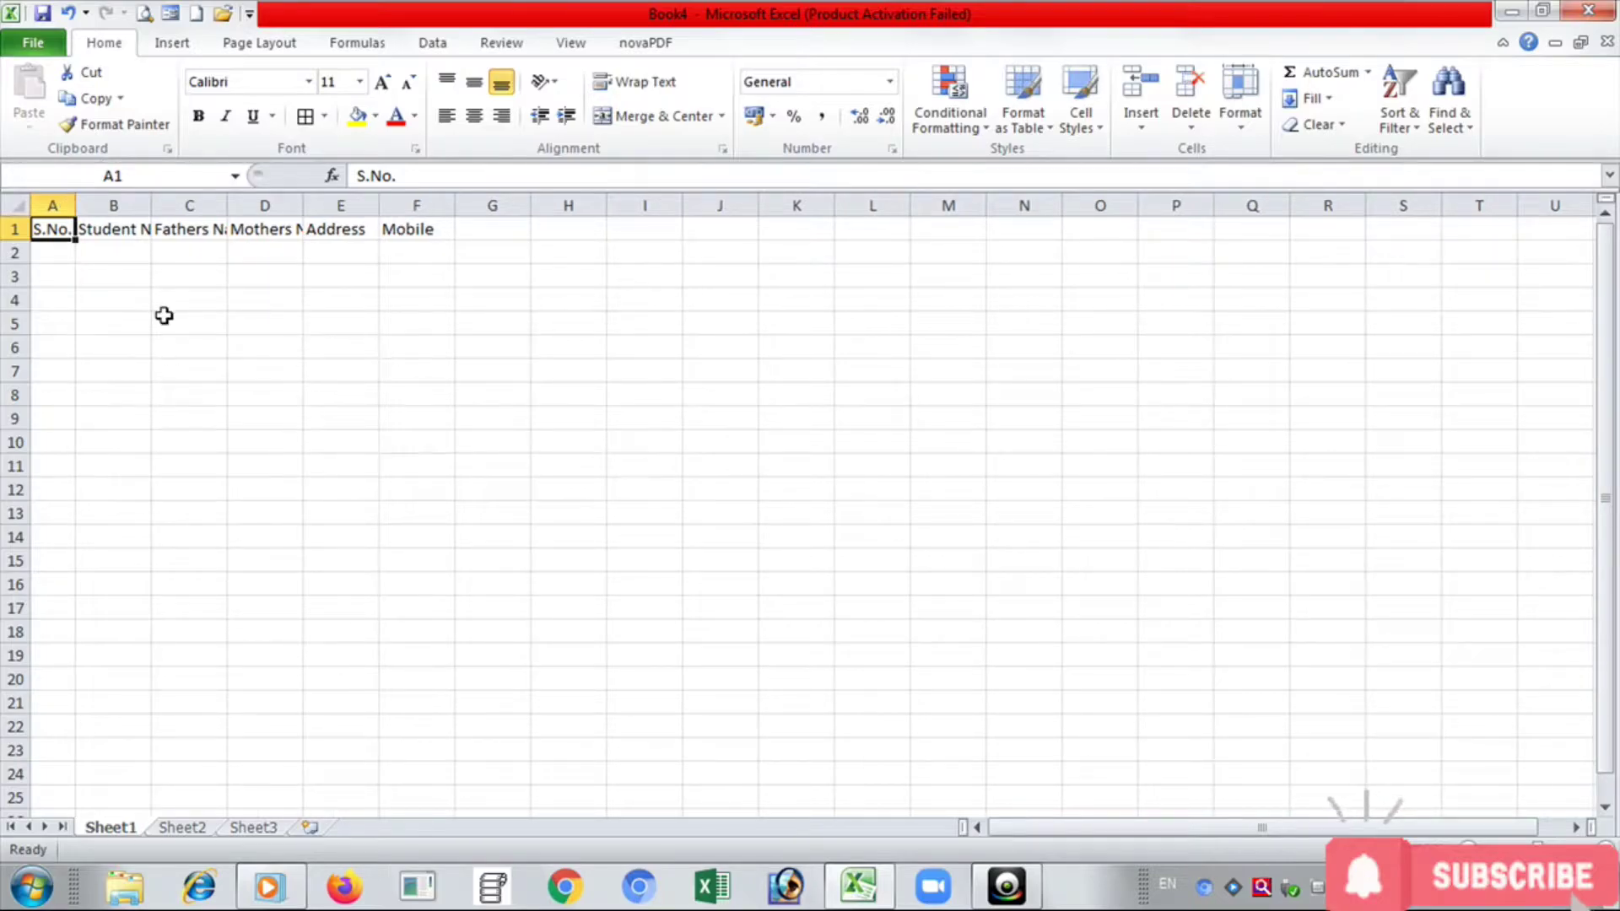
left_click(180, 396)
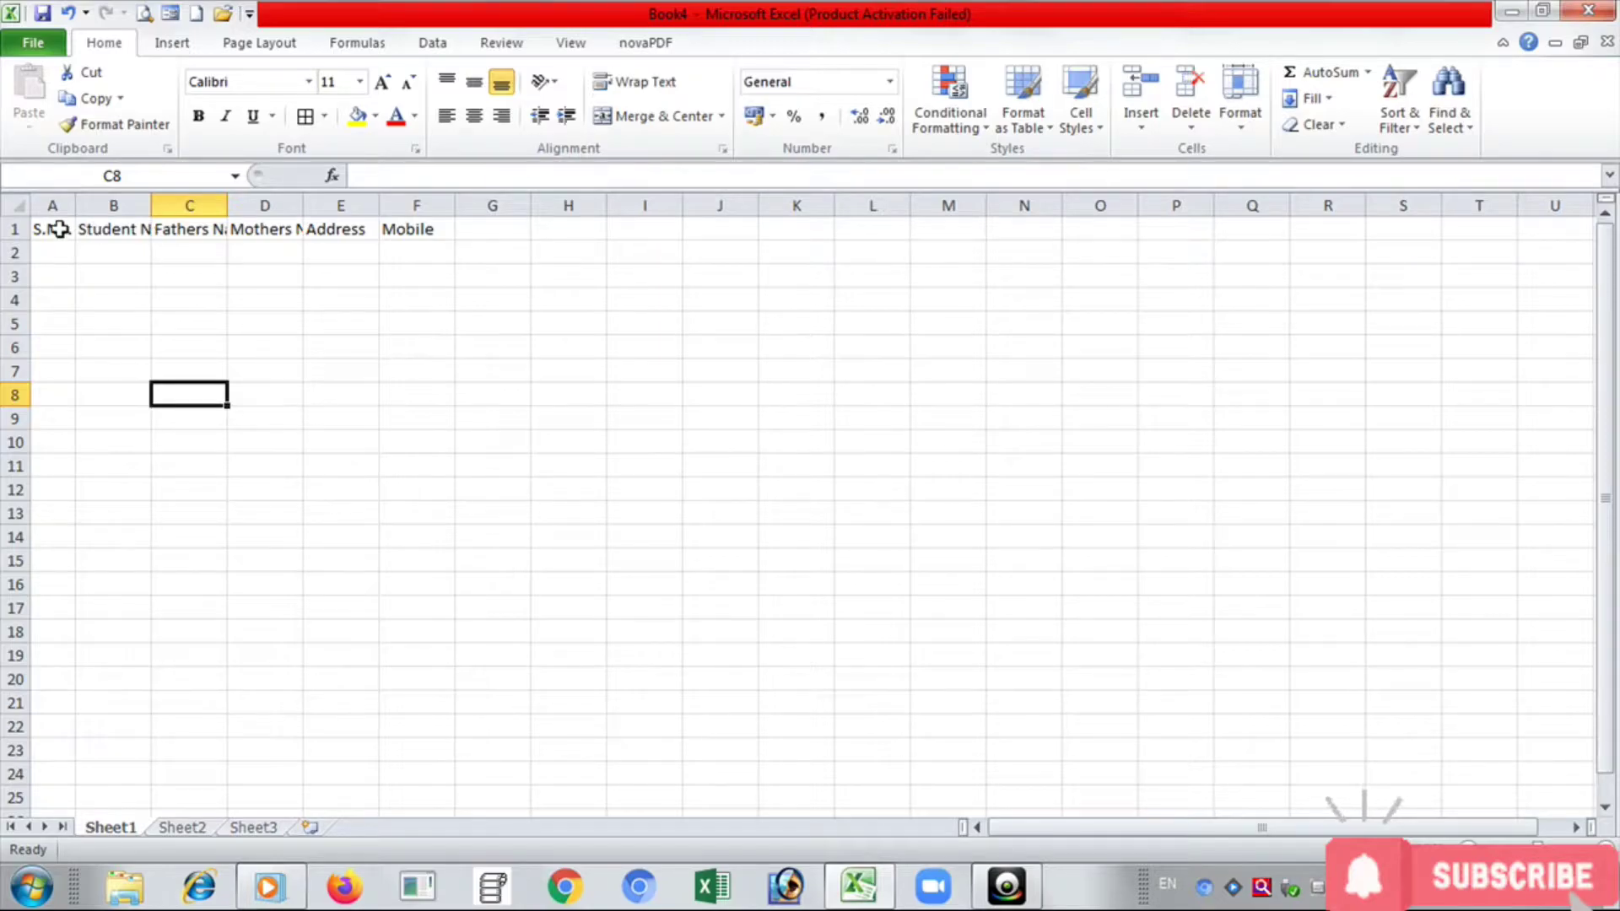
left_click_drag(55, 229, 413, 229)
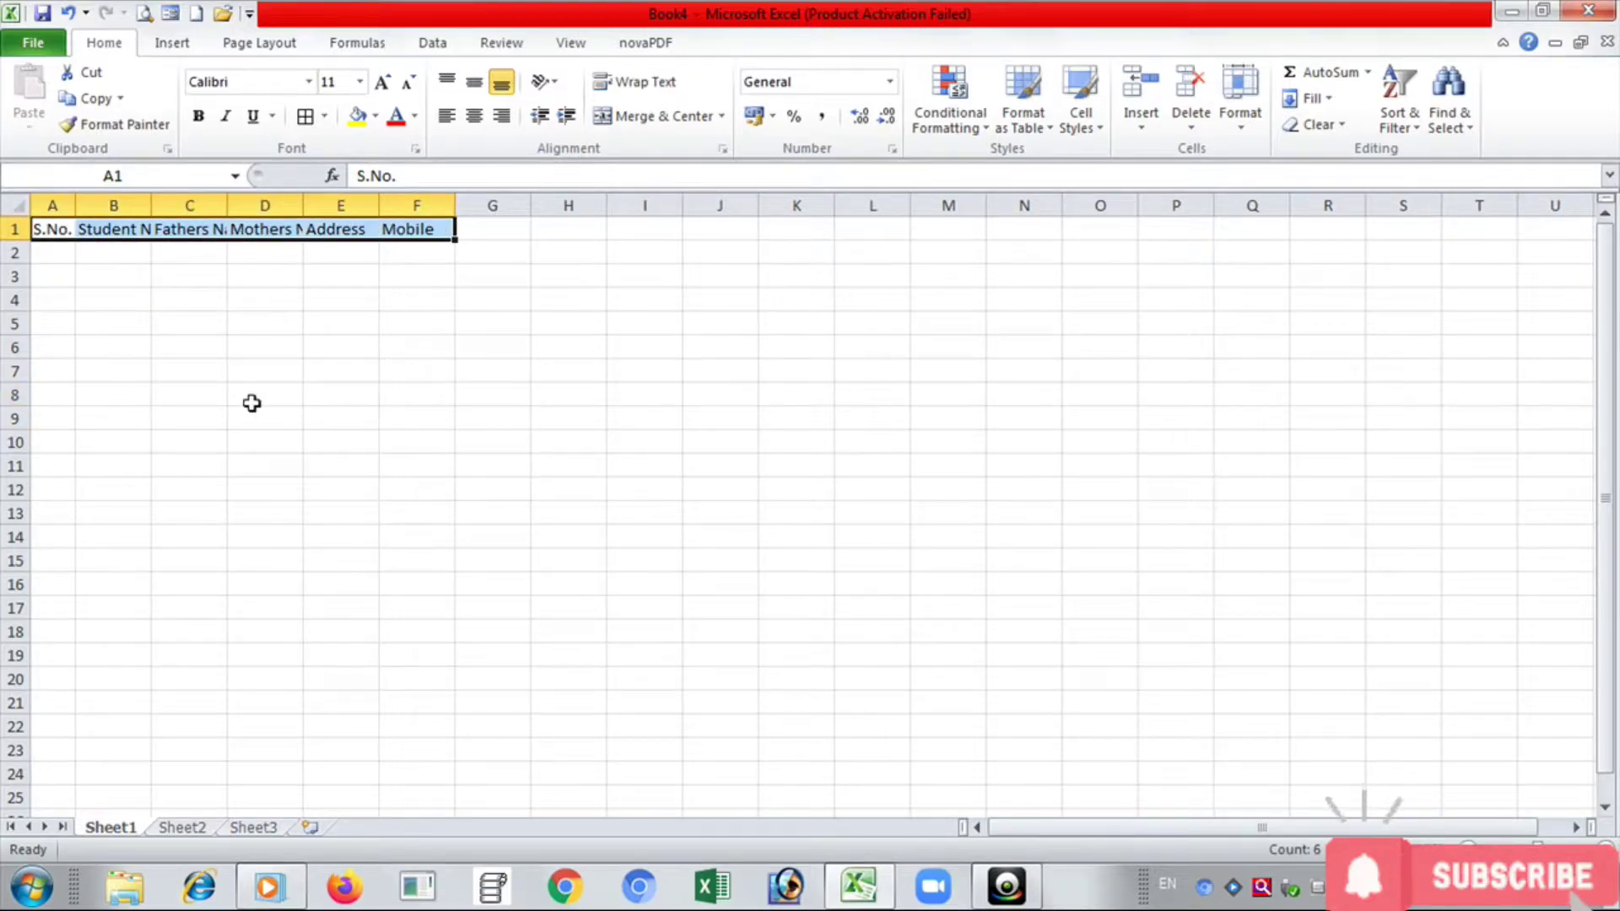
left_click(217, 390)
left_click_drag(55, 229, 416, 231)
left_click(637, 81)
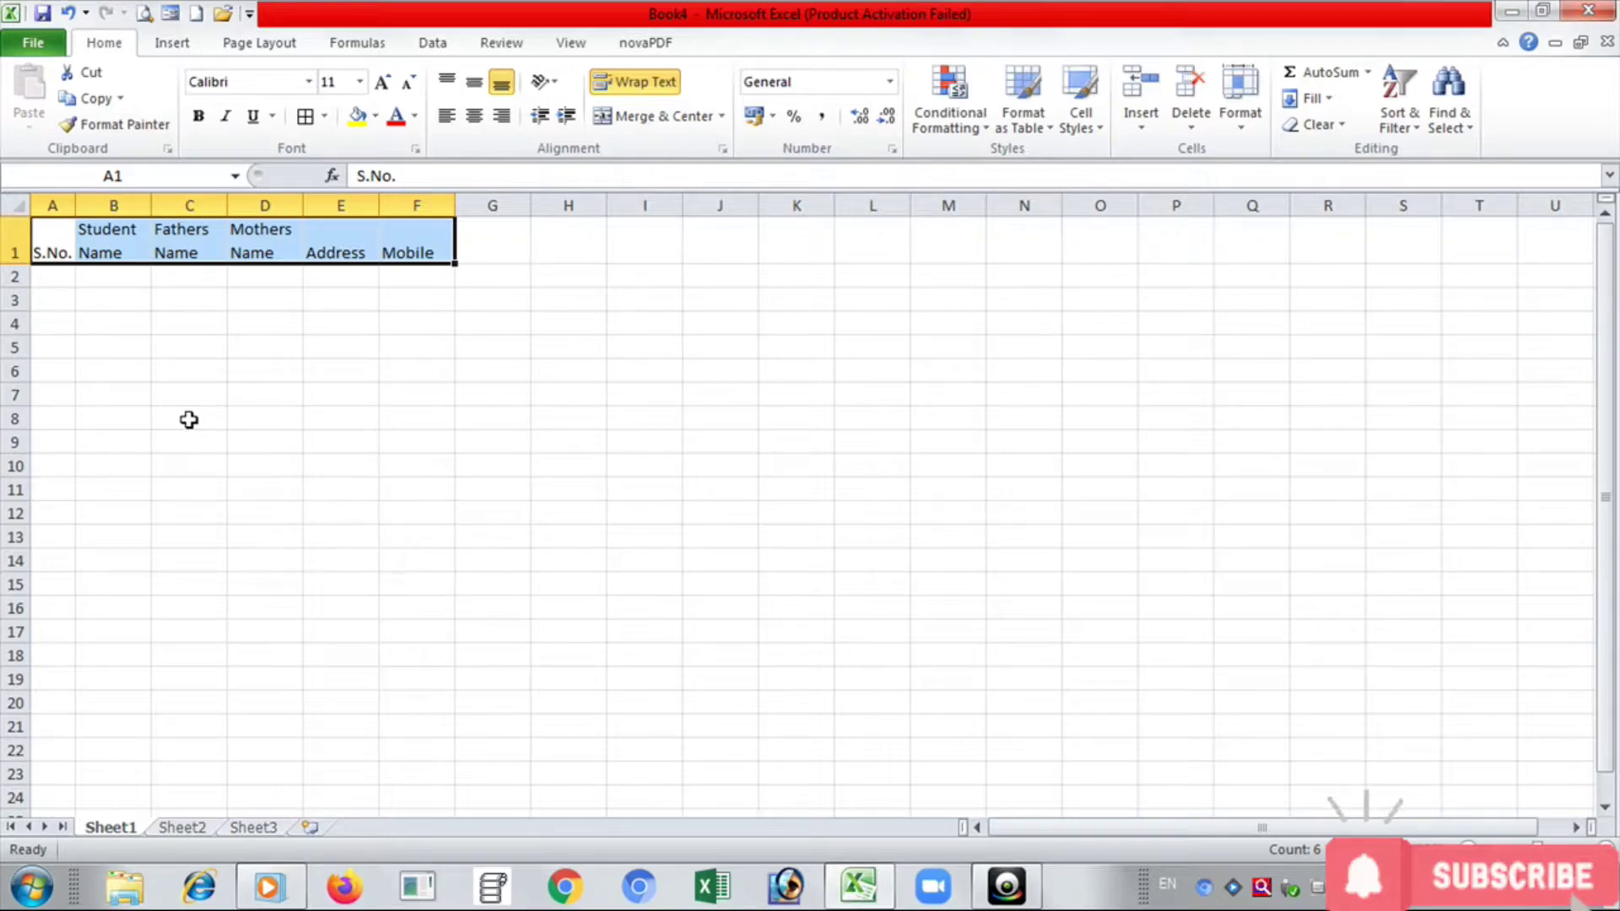
Keep Wrap Text on the A1:F1 headers and apply Middle Align and Center.
left_click(402, 463)
left_click_drag(62, 240, 118, 244)
left_click_drag(271, 239, 420, 242)
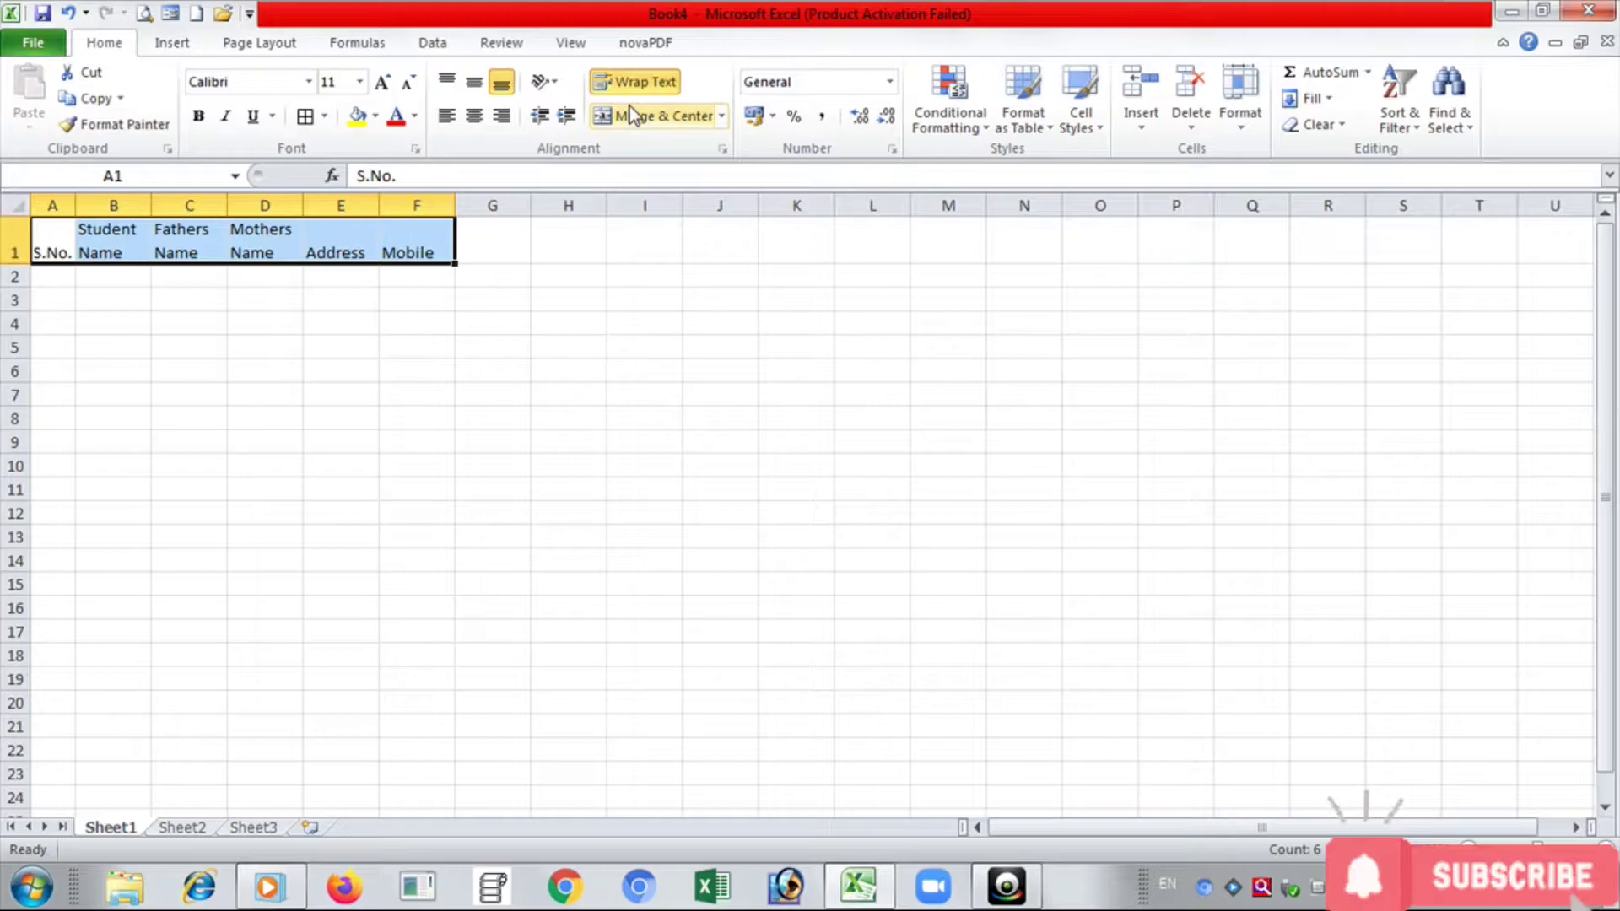
left_click(637, 85)
left_click(639, 84)
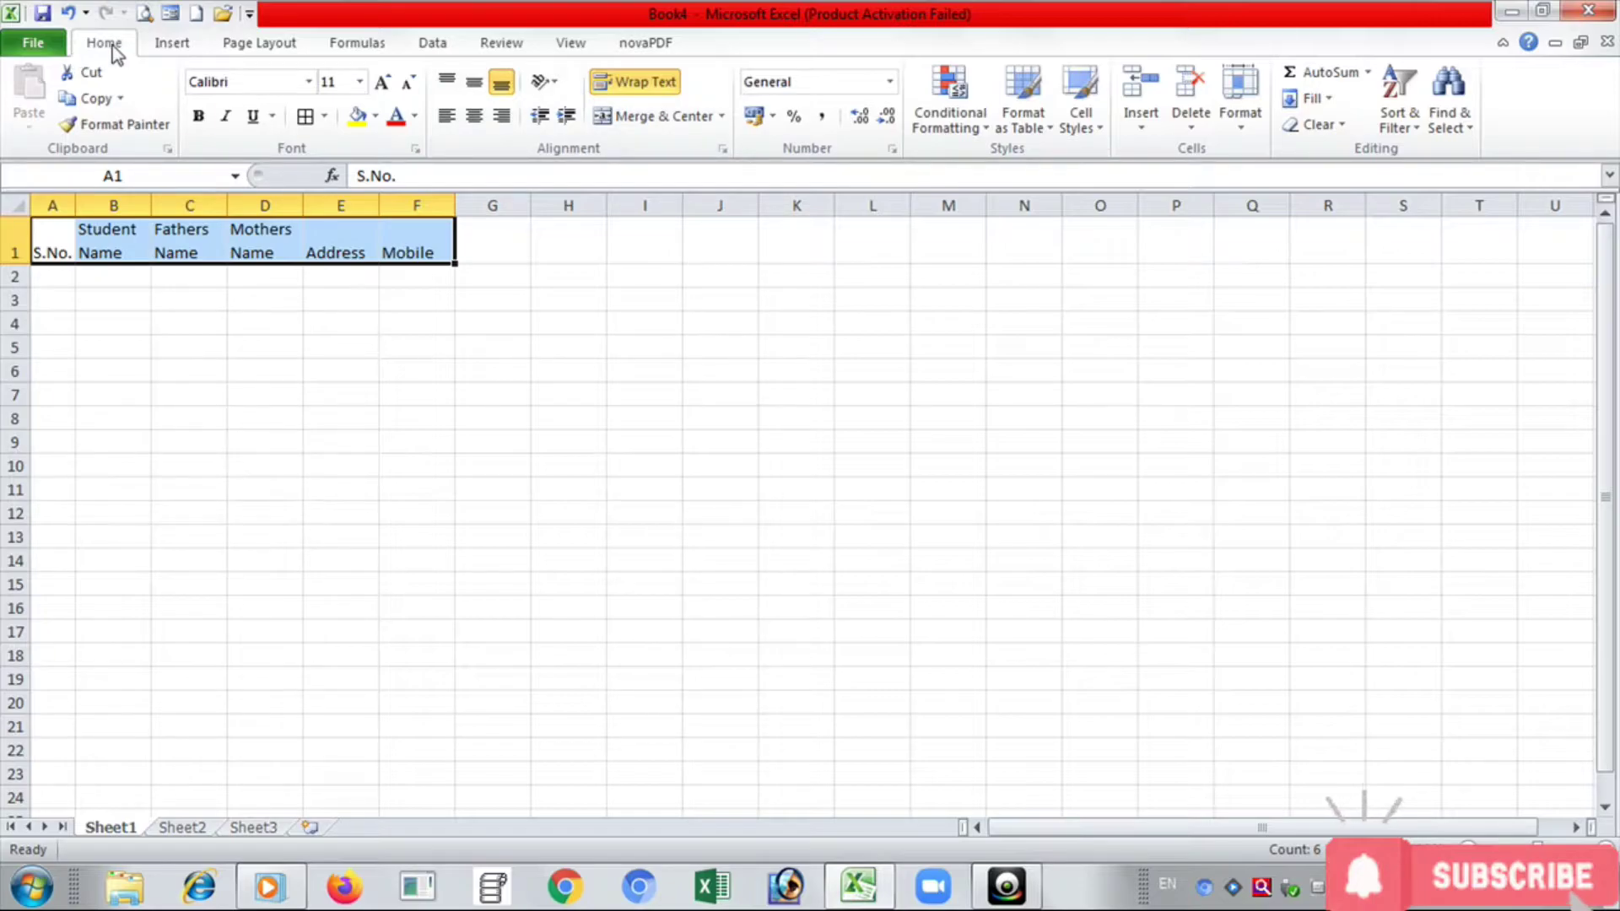
left_click(475, 85)
left_click(475, 115)
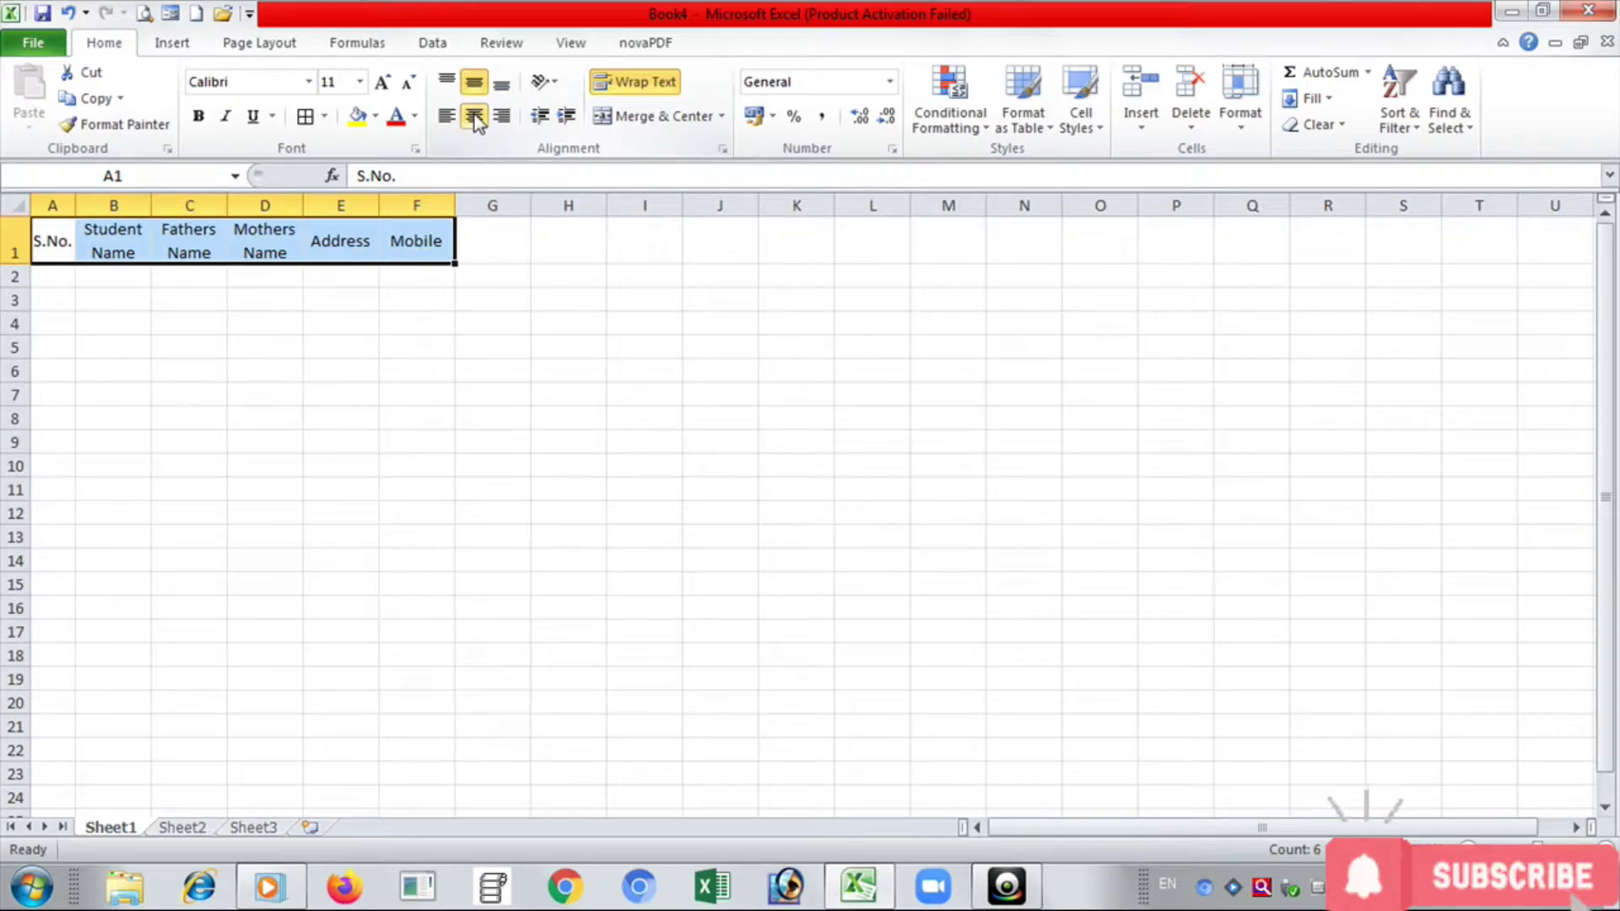
left_click(131, 375)
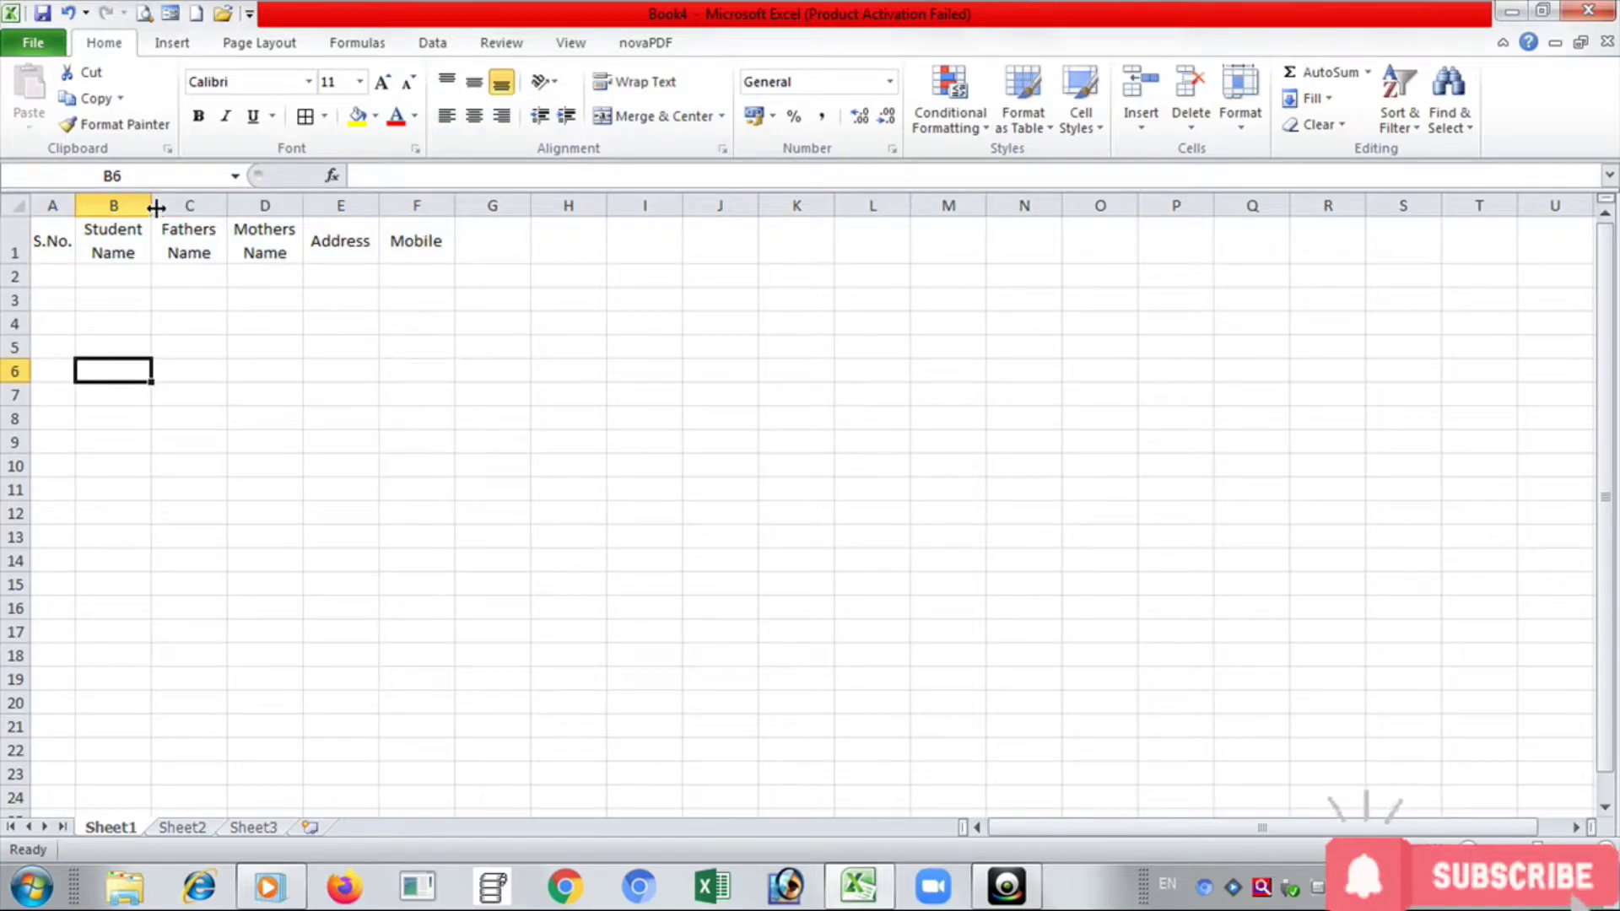
Widen columns B, C, D and F so Student Name, Fathers Name and Mothers Name fit.
left_click_drag(153, 207, 264, 207)
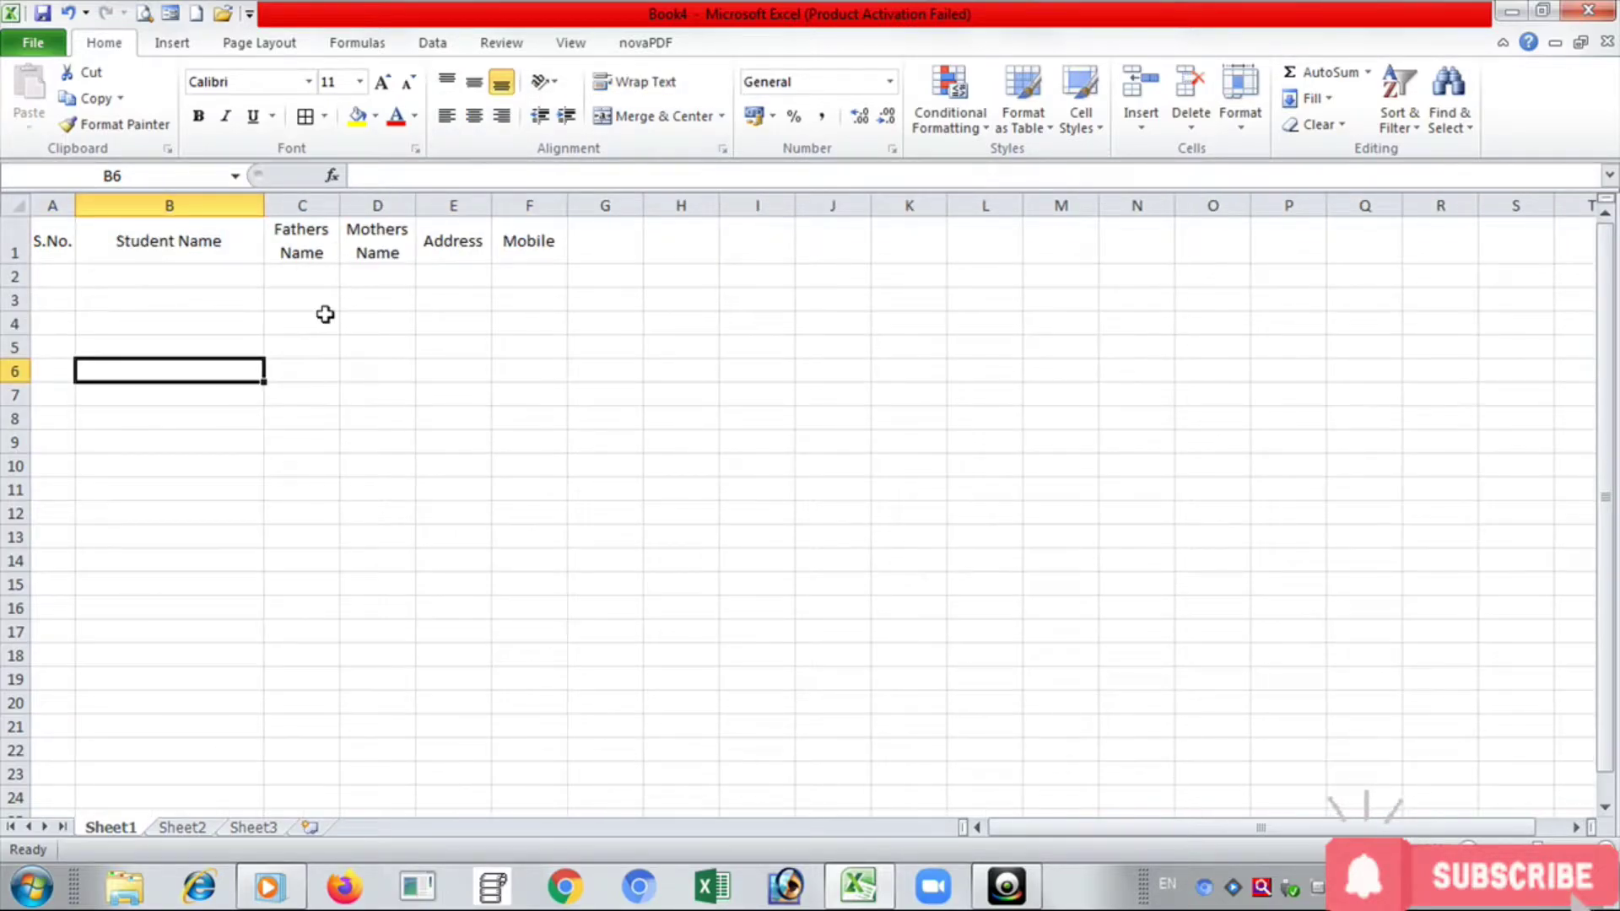
left_click_drag(339, 206, 467, 202)
left_click_drag(539, 200, 1001, 201)
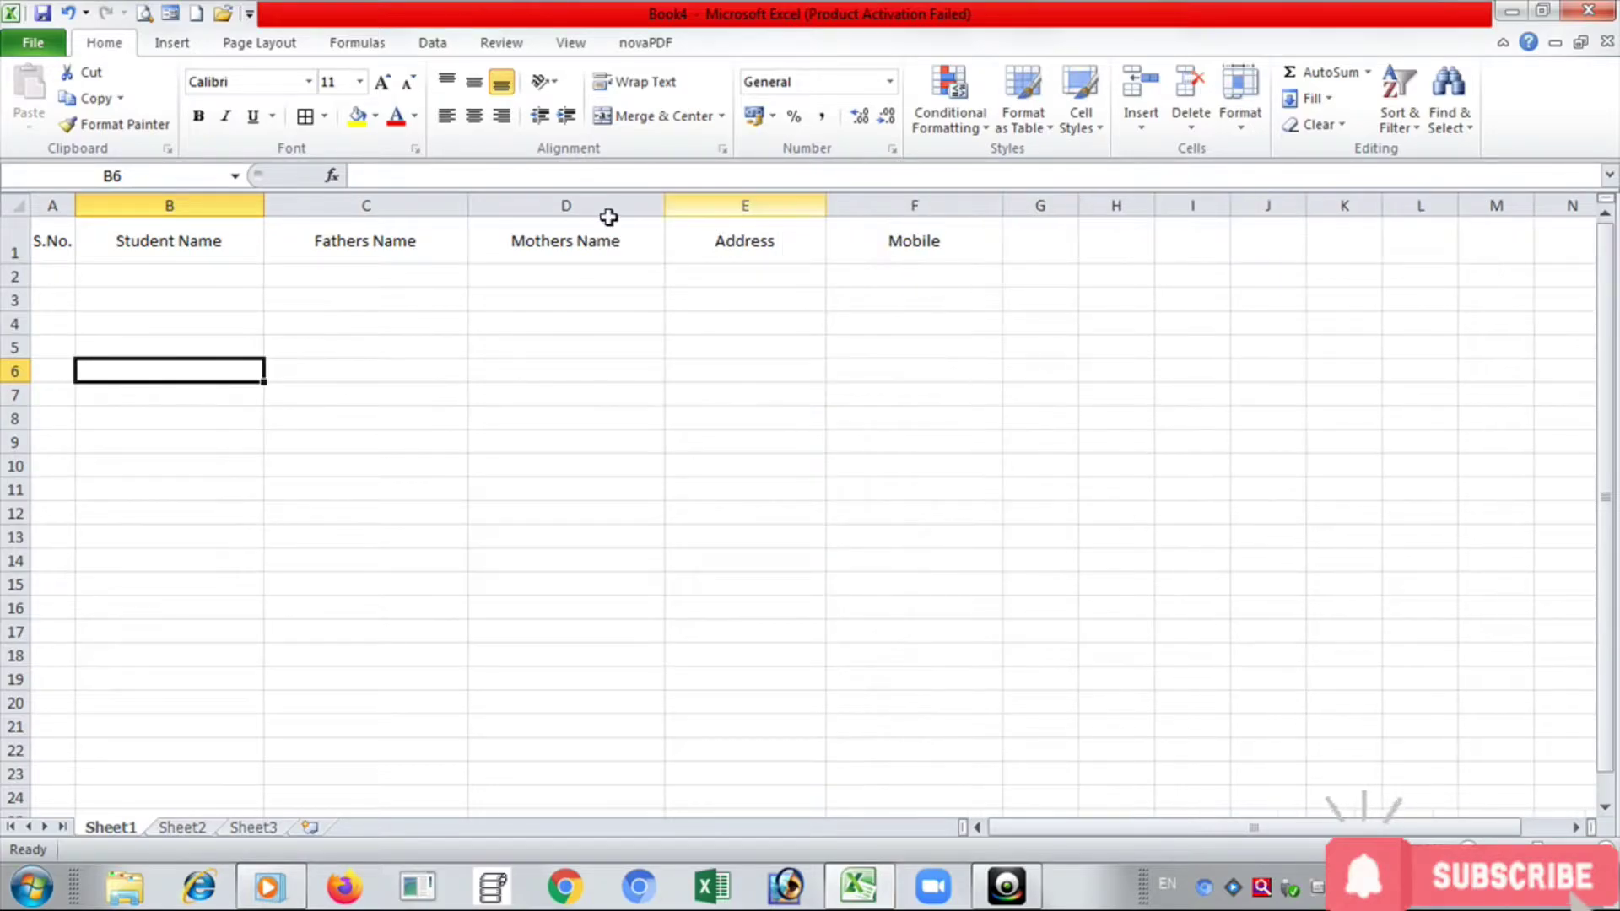
mouse_move(52, 241)
left_mouse_down()
mouse_move(900, 420)
mouse_move(879, 718)
left_mouse_up()
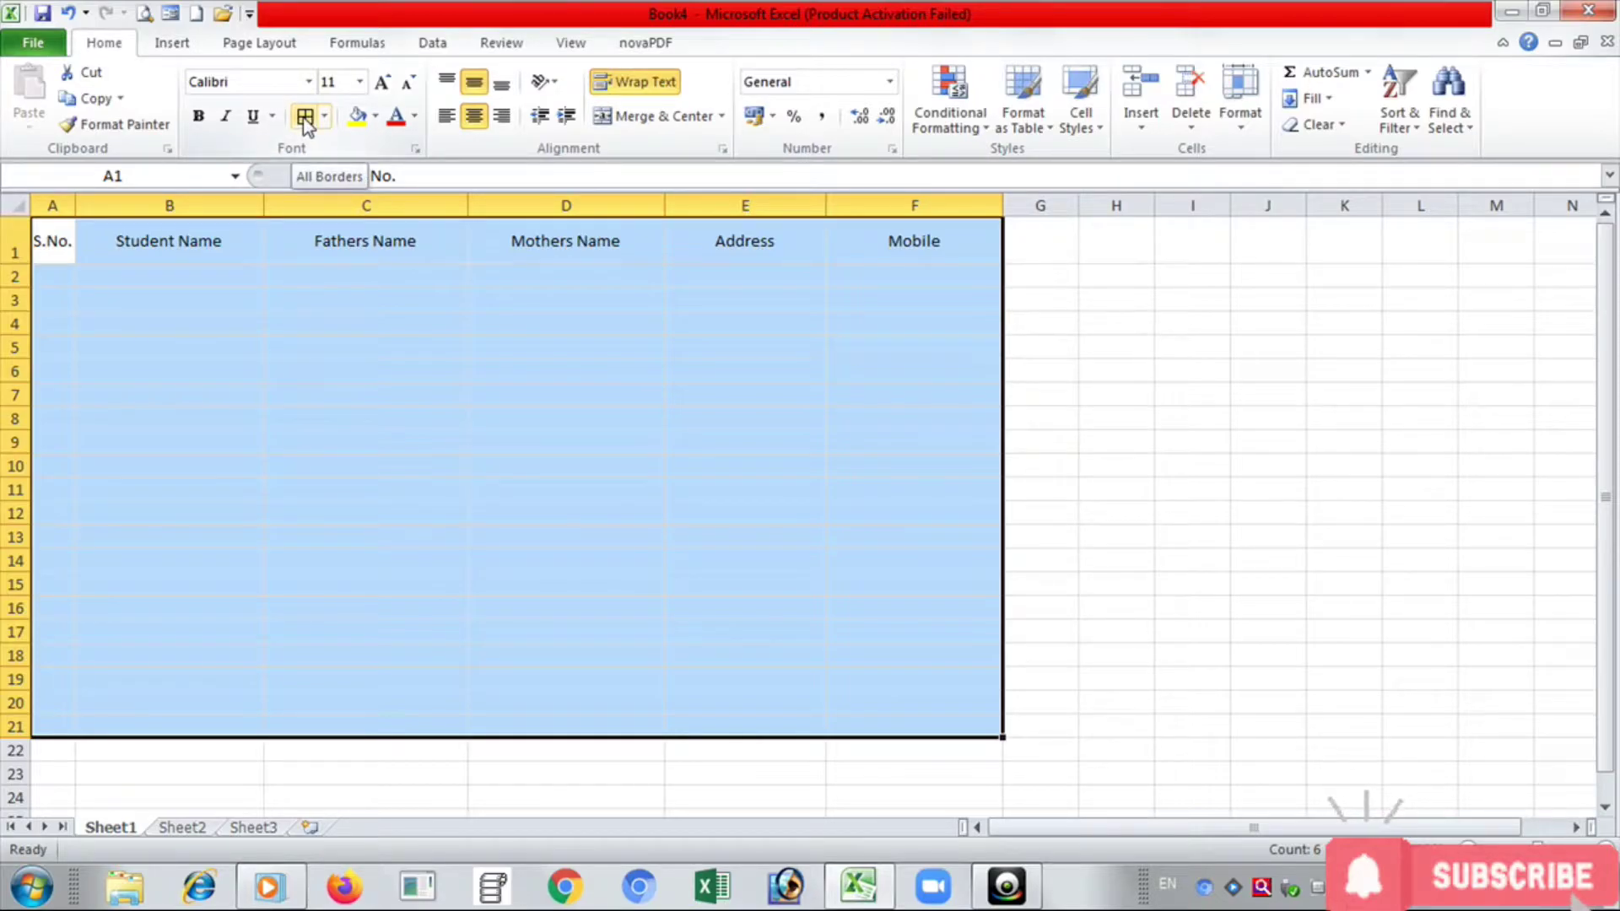
Apply All Borders to the A1:F21 table.
left_click(305, 121)
left_click(325, 118)
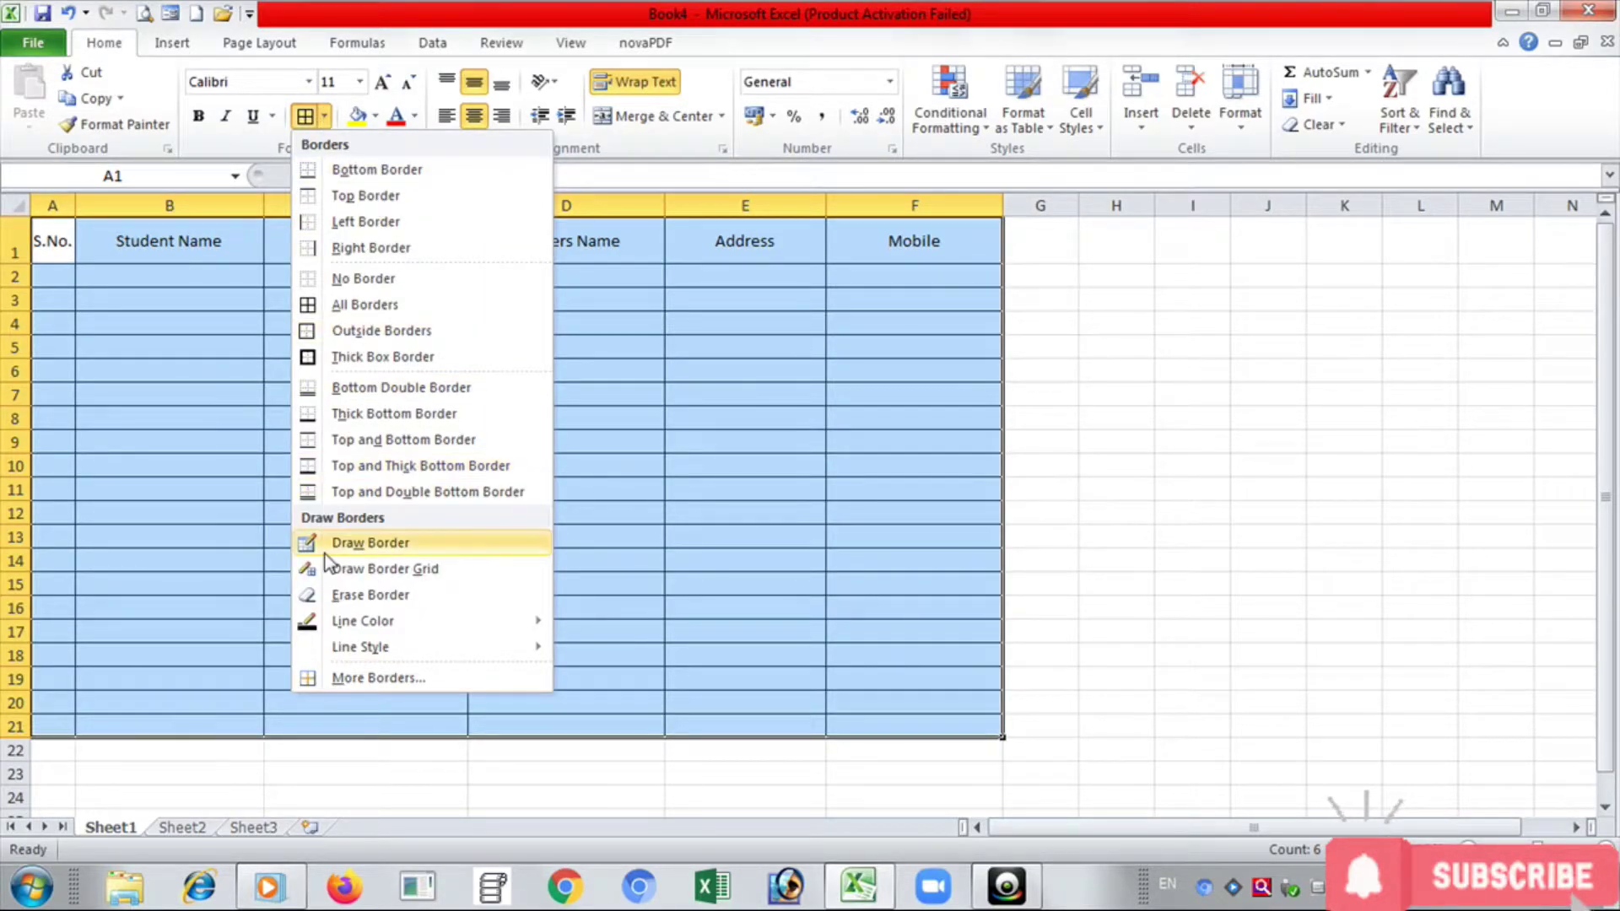
left_click(343, 304)
left_click(414, 606)
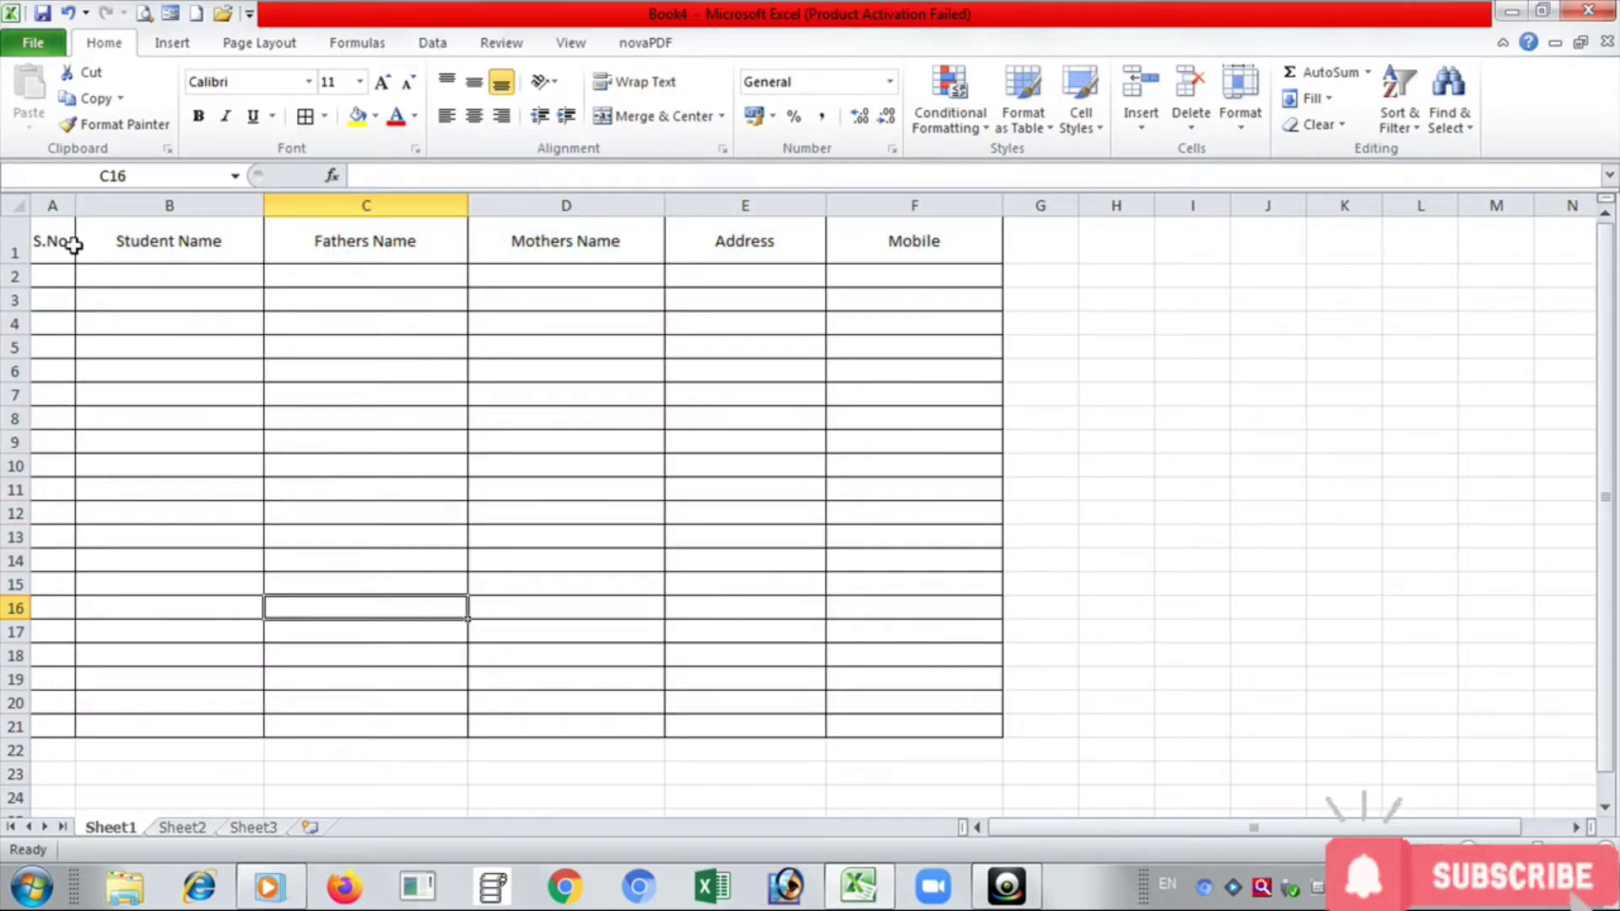
Make the A1:F1 headers bold and give them a Thick Box Border.
left_click_drag(51, 240, 867, 237)
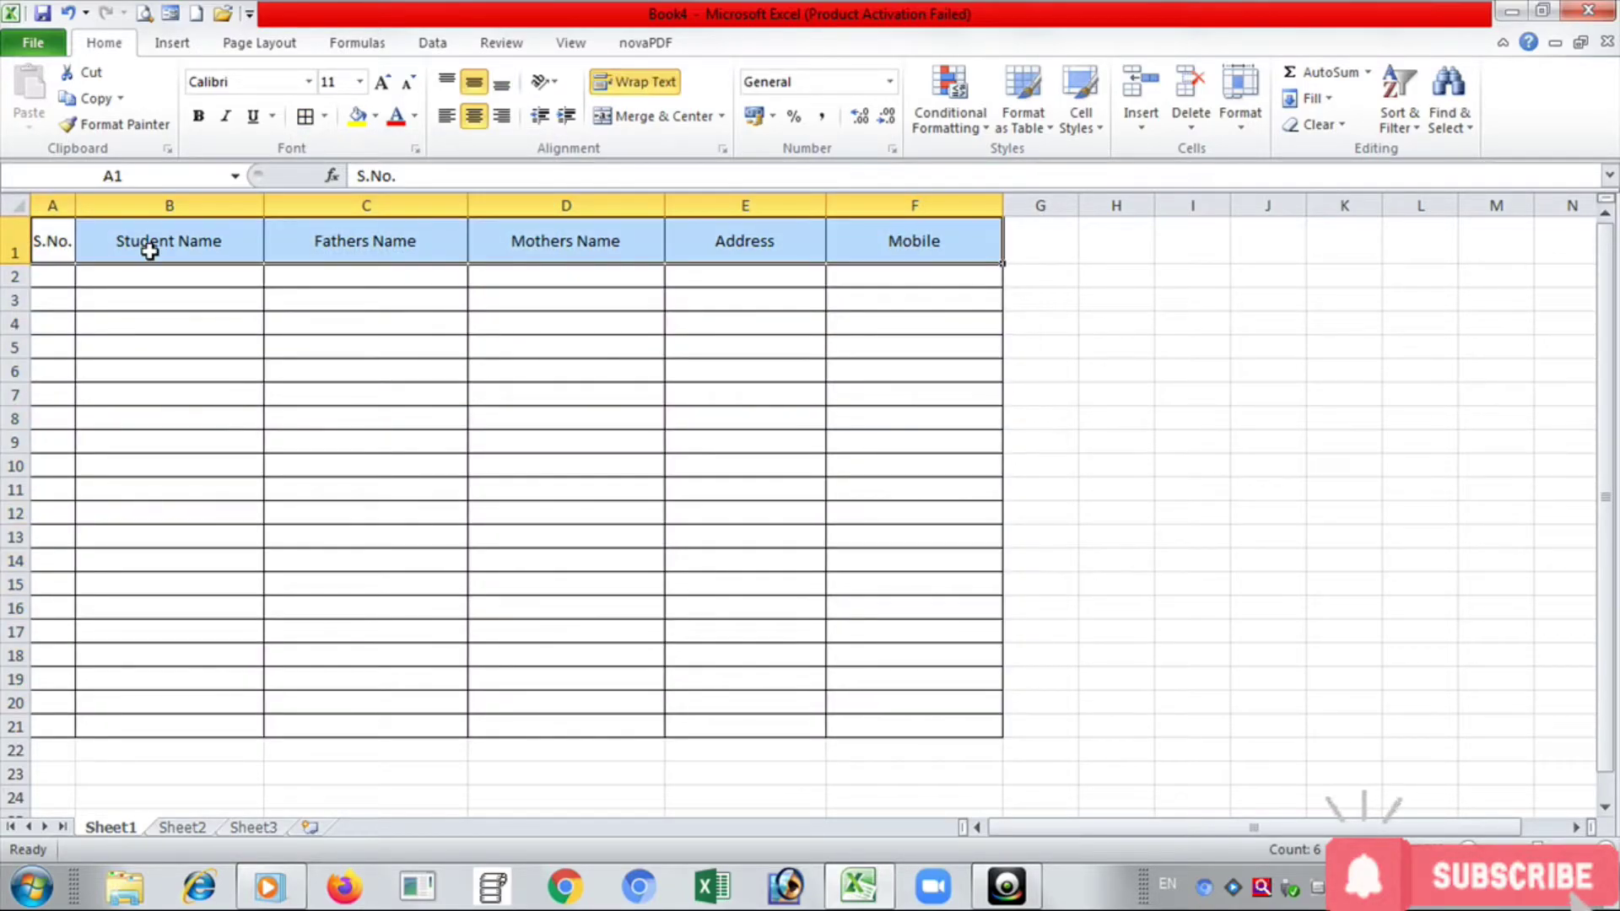
left_click_drag(47, 242, 919, 242)
left_click(203, 117)
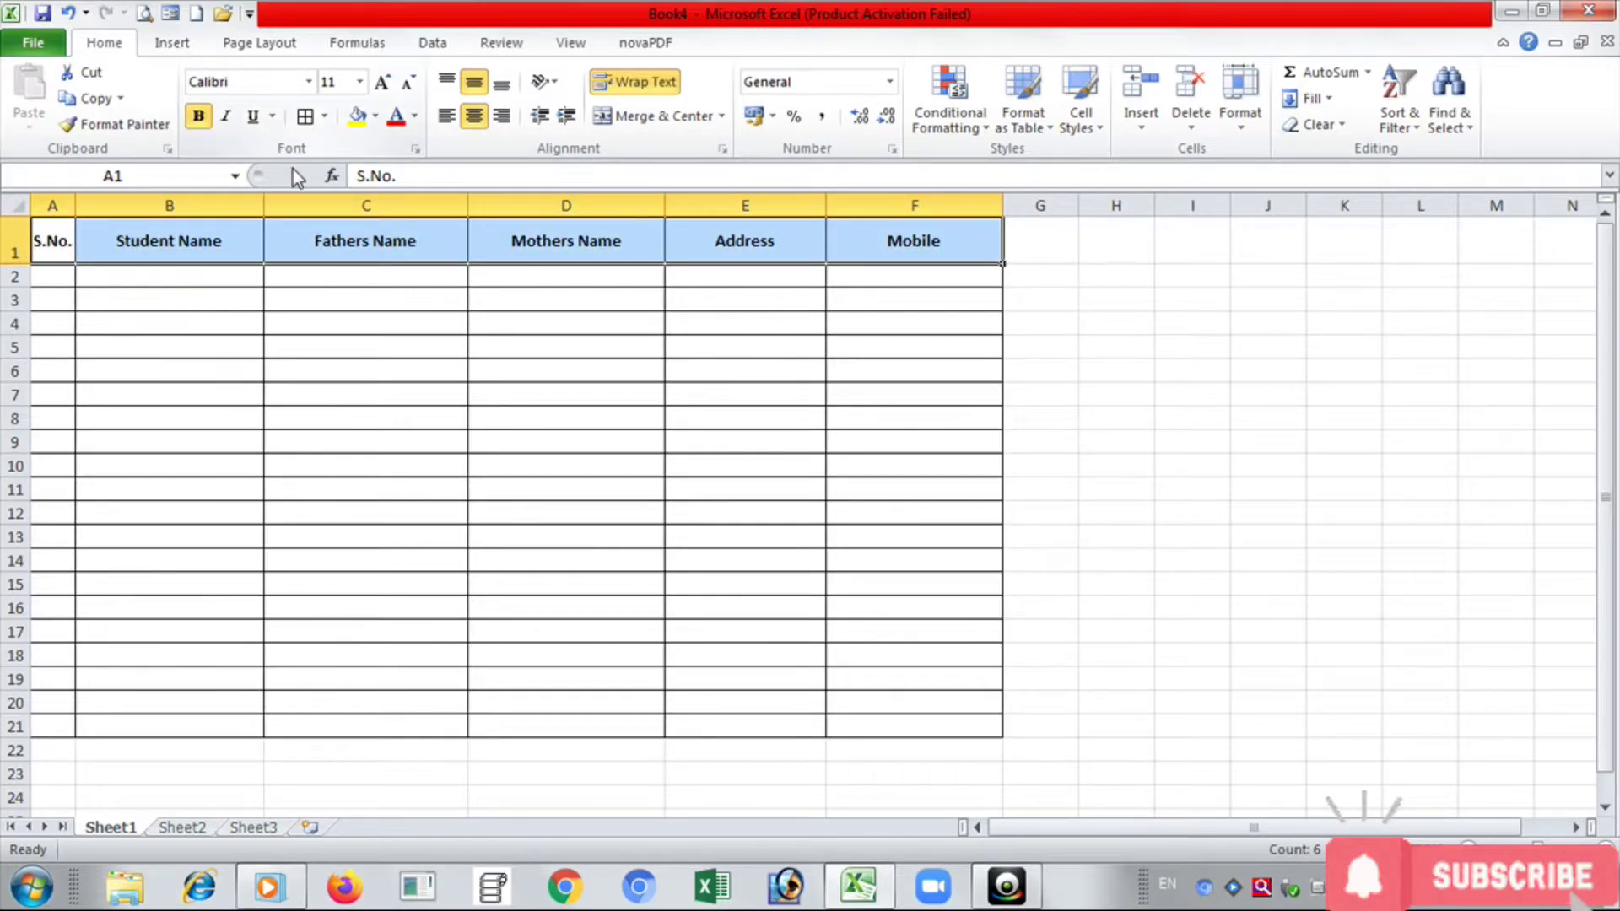
left_click(323, 117)
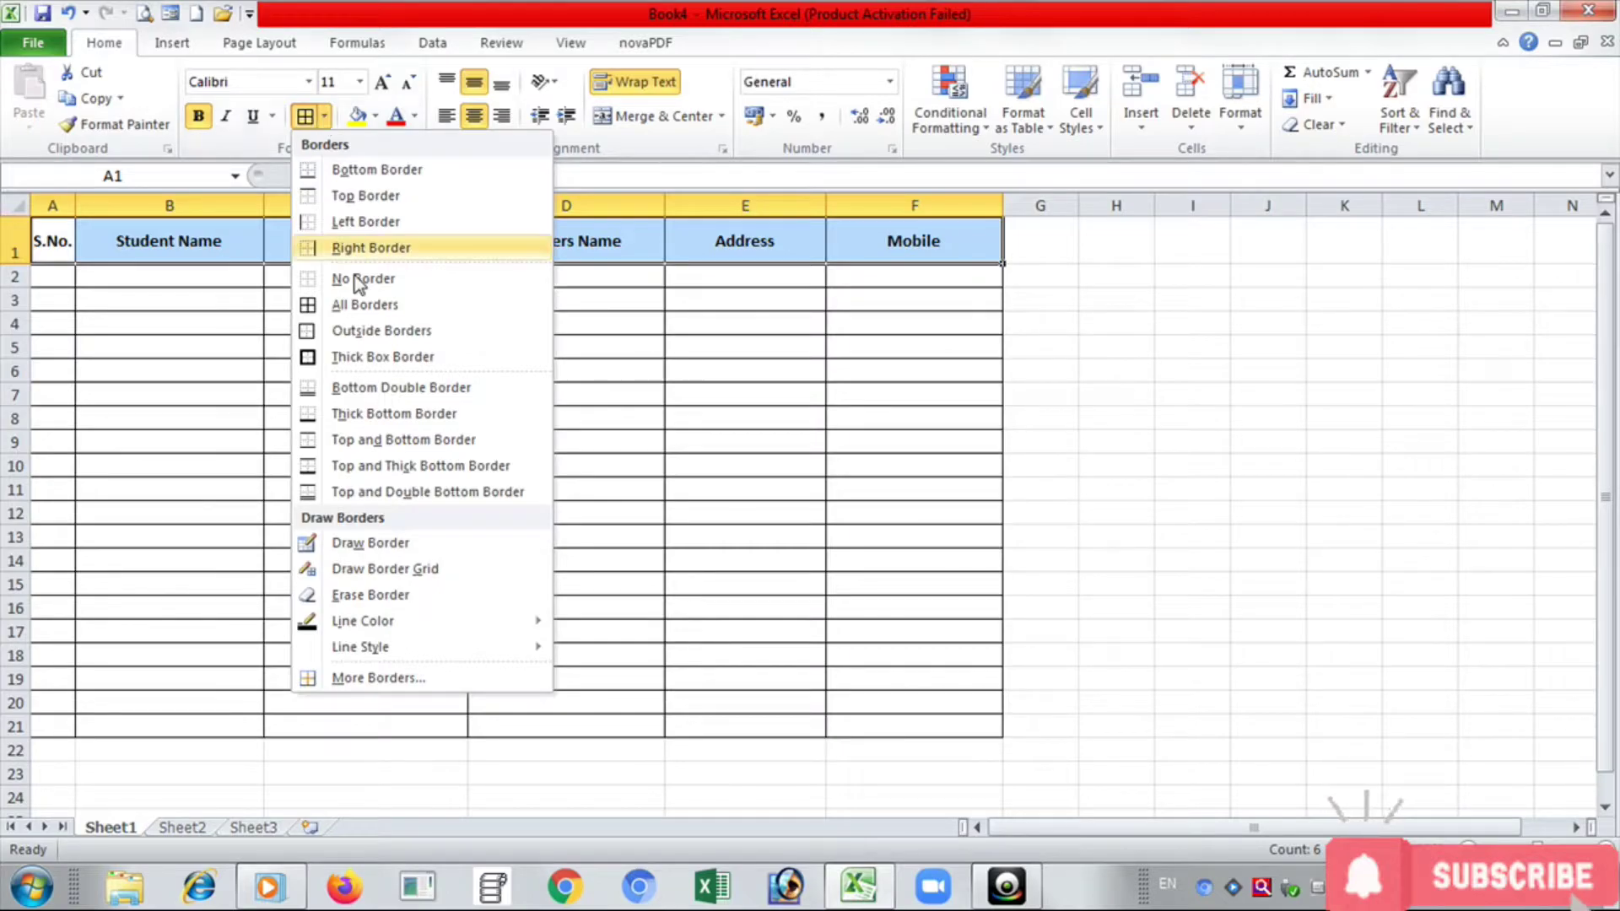
left_click(377, 358)
left_click(452, 439)
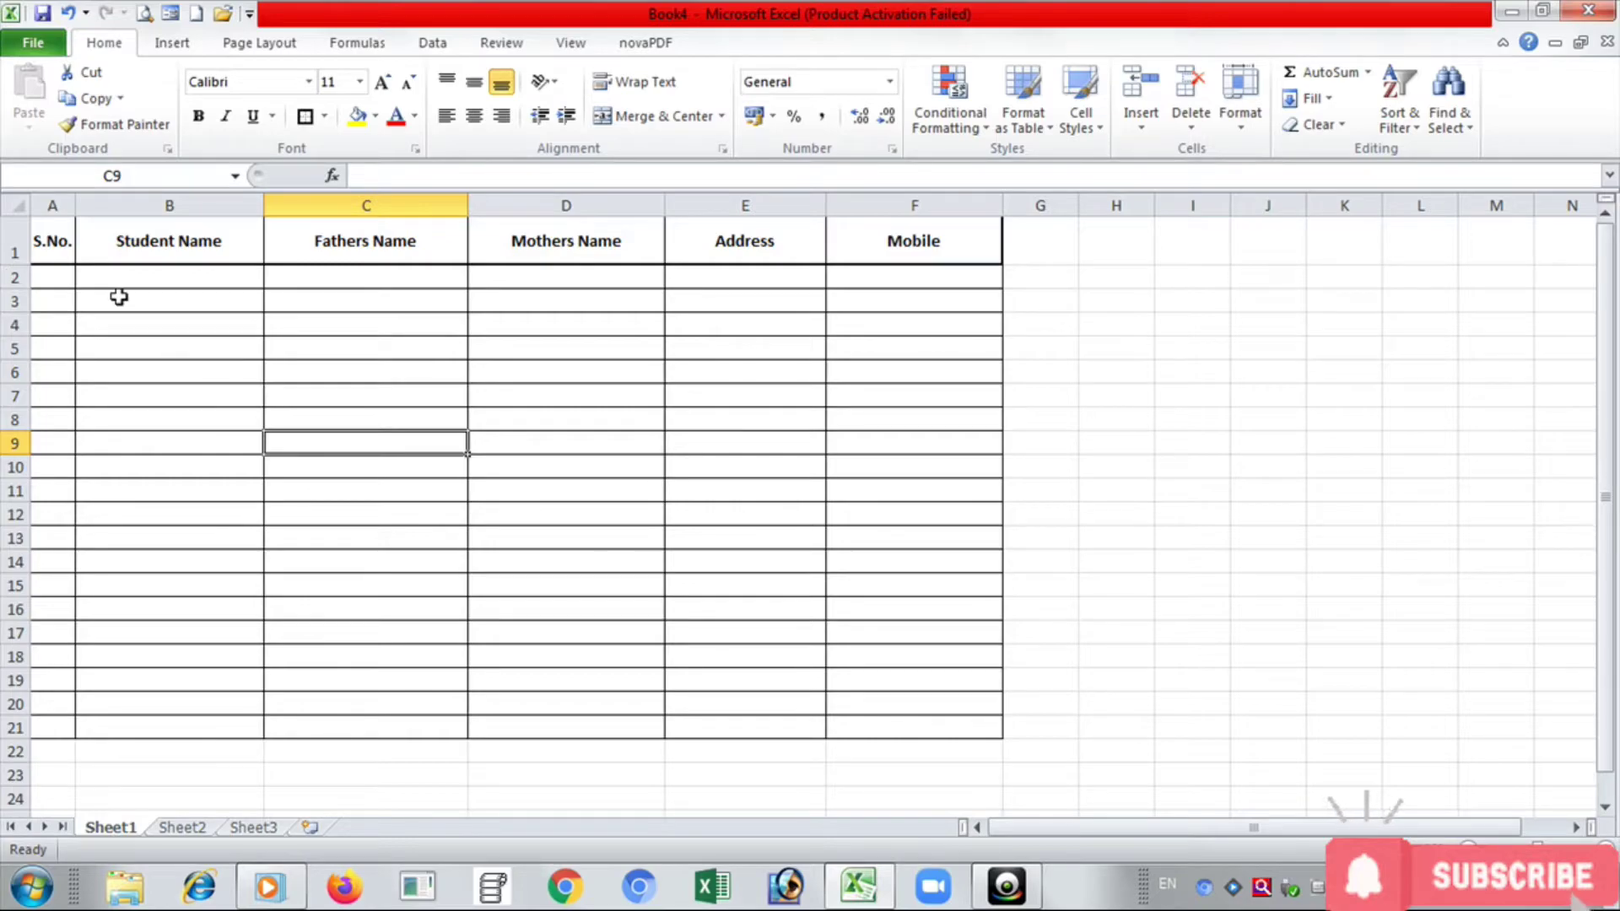
Select rows 2–21 and drag their row height to 29.25.
left_click(14, 277)
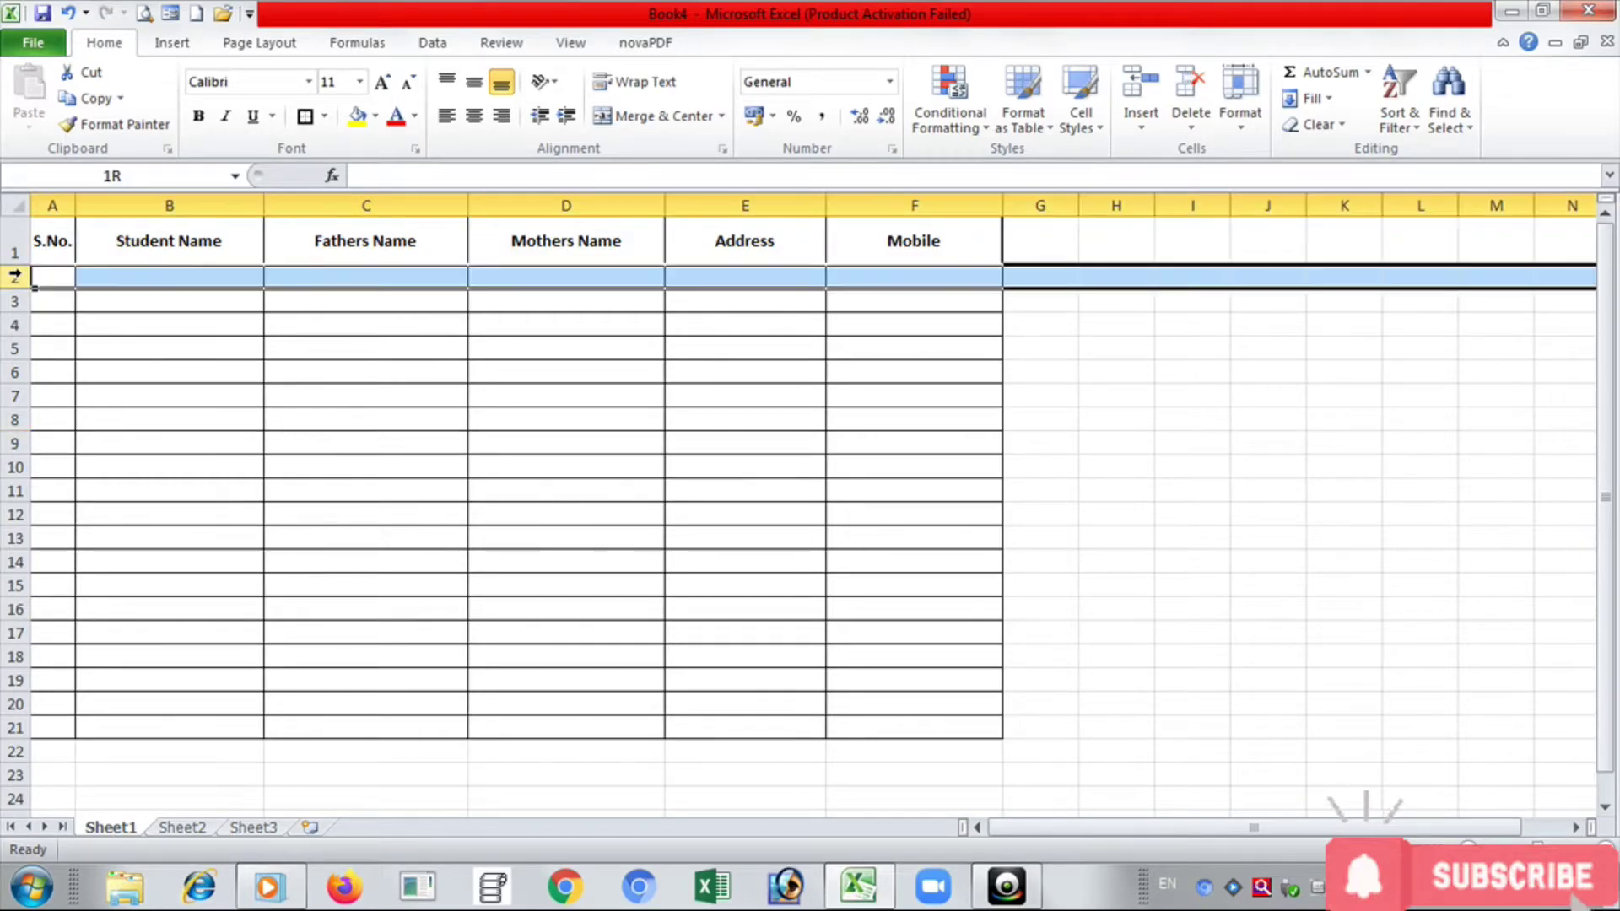
left_click(163, 319)
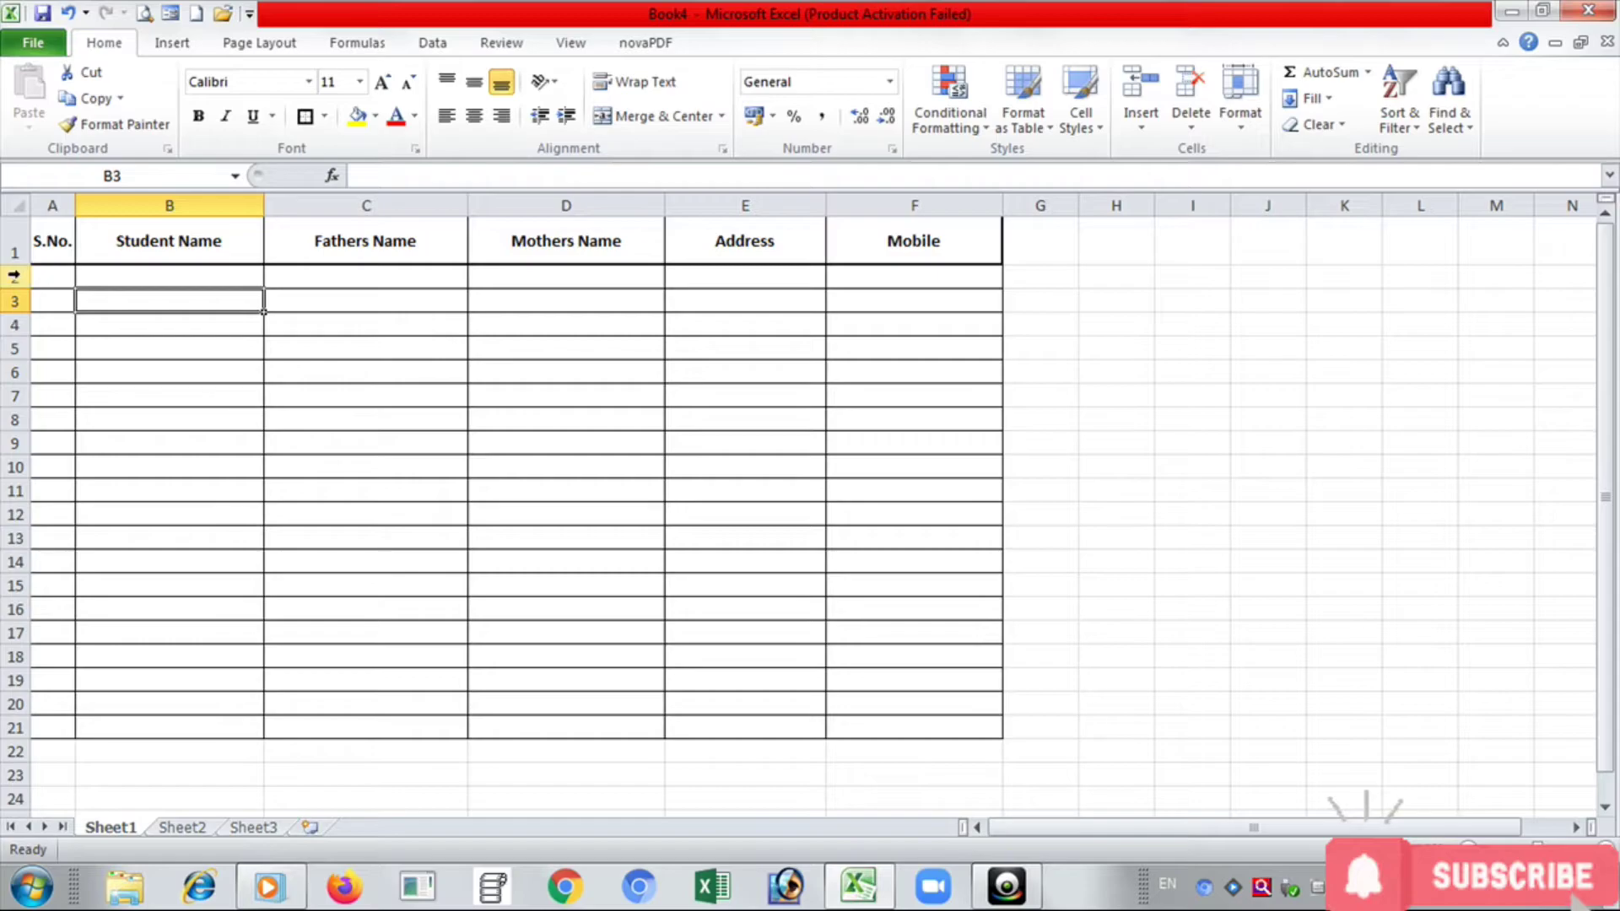
left_click_drag(14, 275, 5, 727)
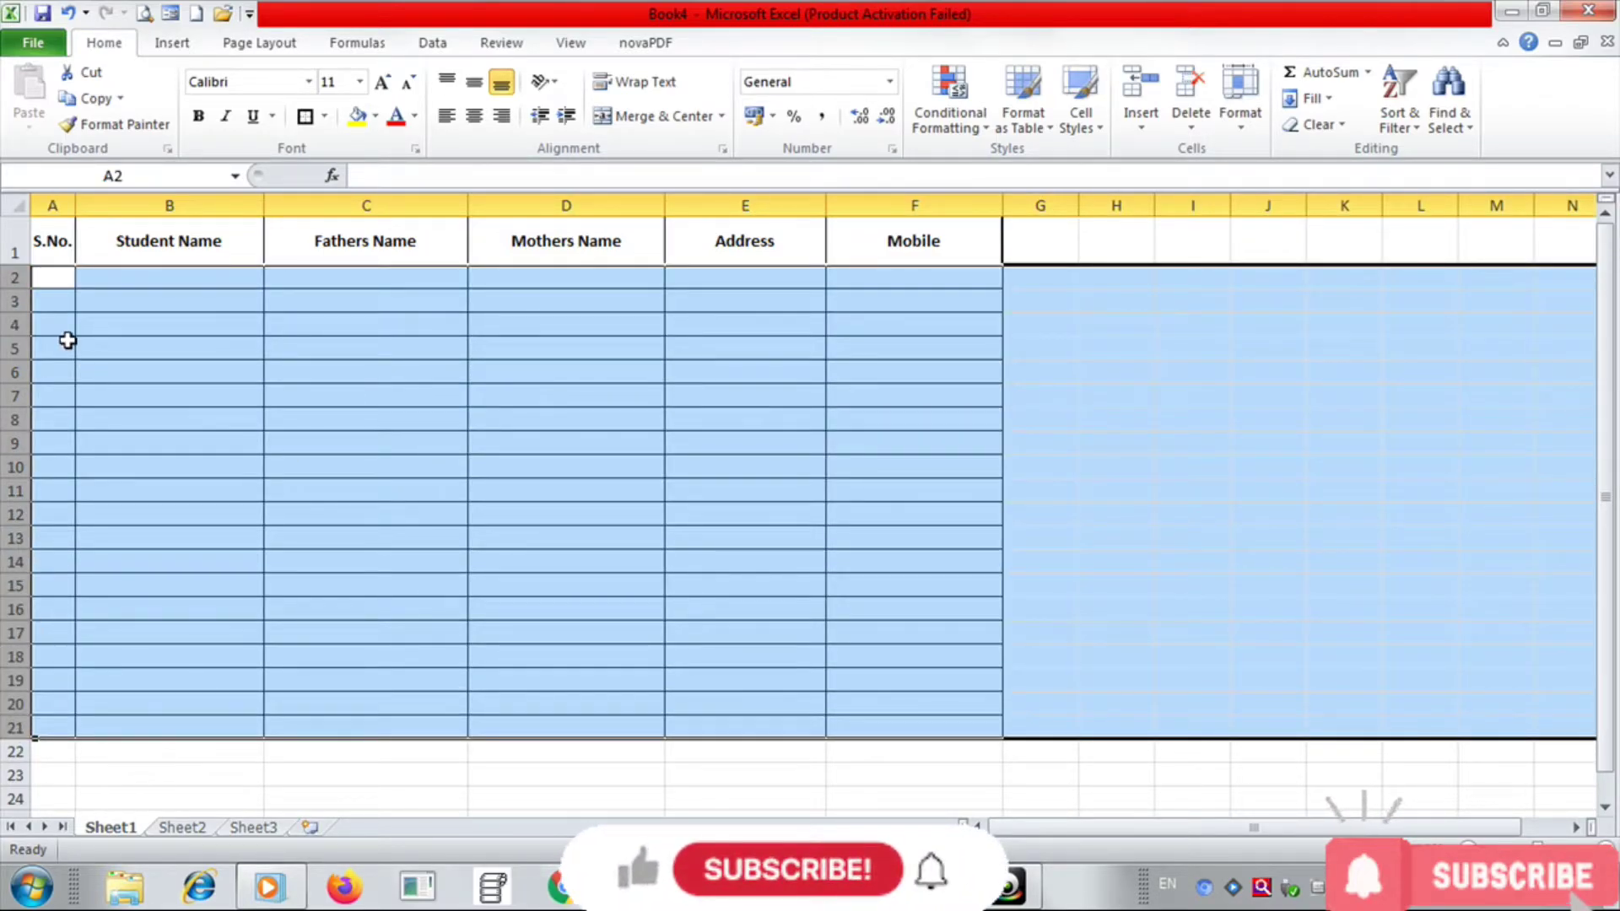
left_click_drag(14, 277, 15, 727)
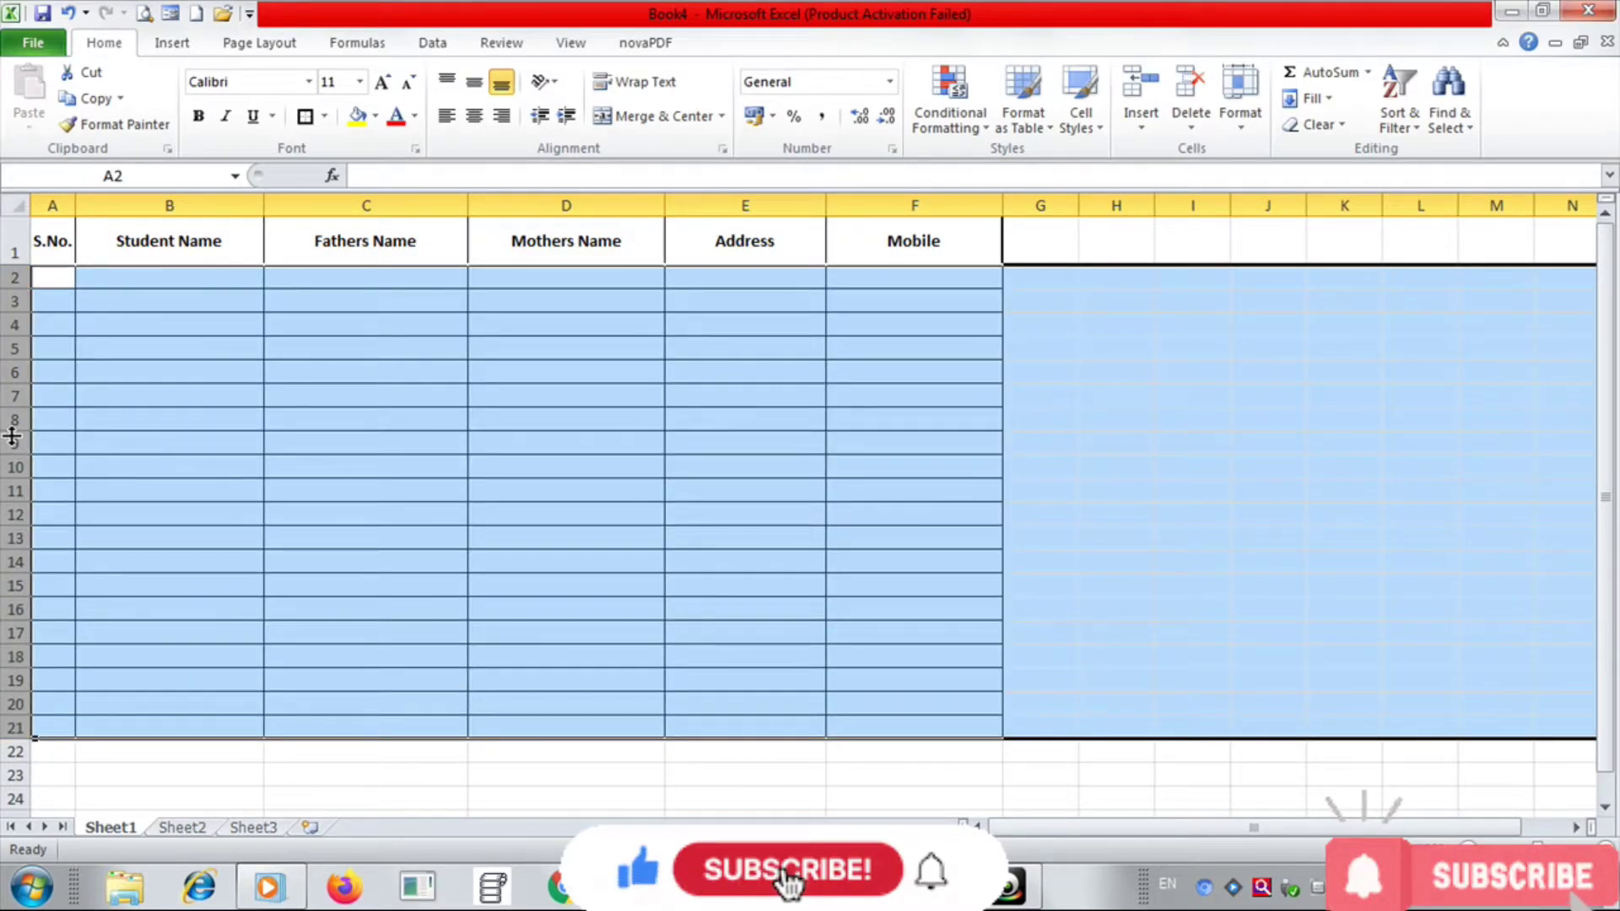
left_click_drag(11, 436, 14, 447)
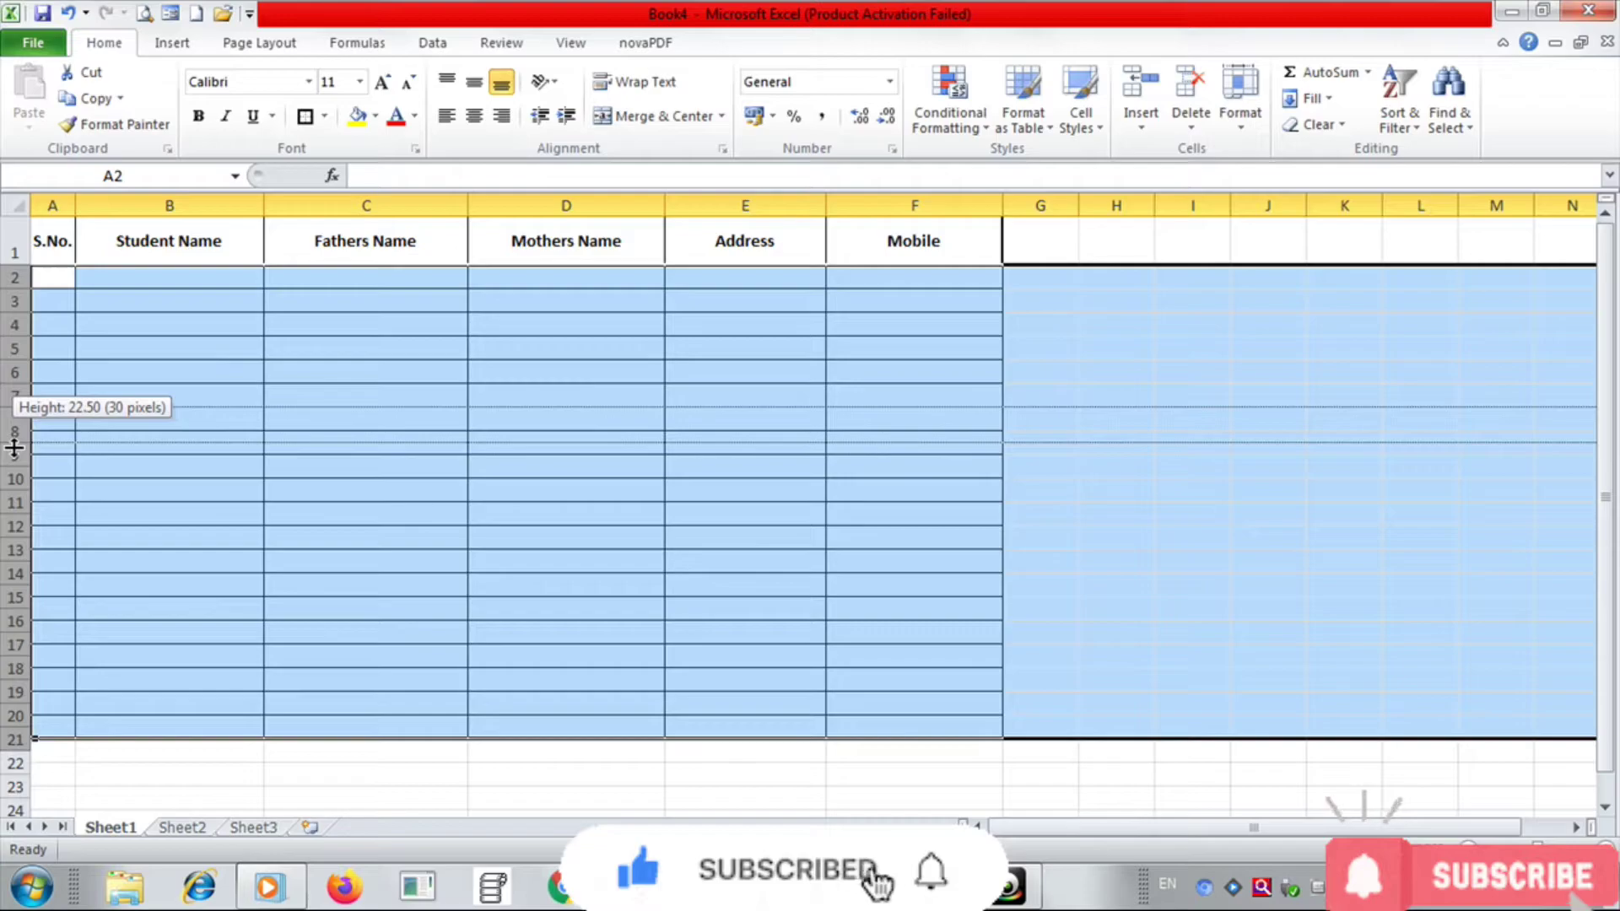
left_click_drag(14, 447, 17, 419)
left_click(296, 357)
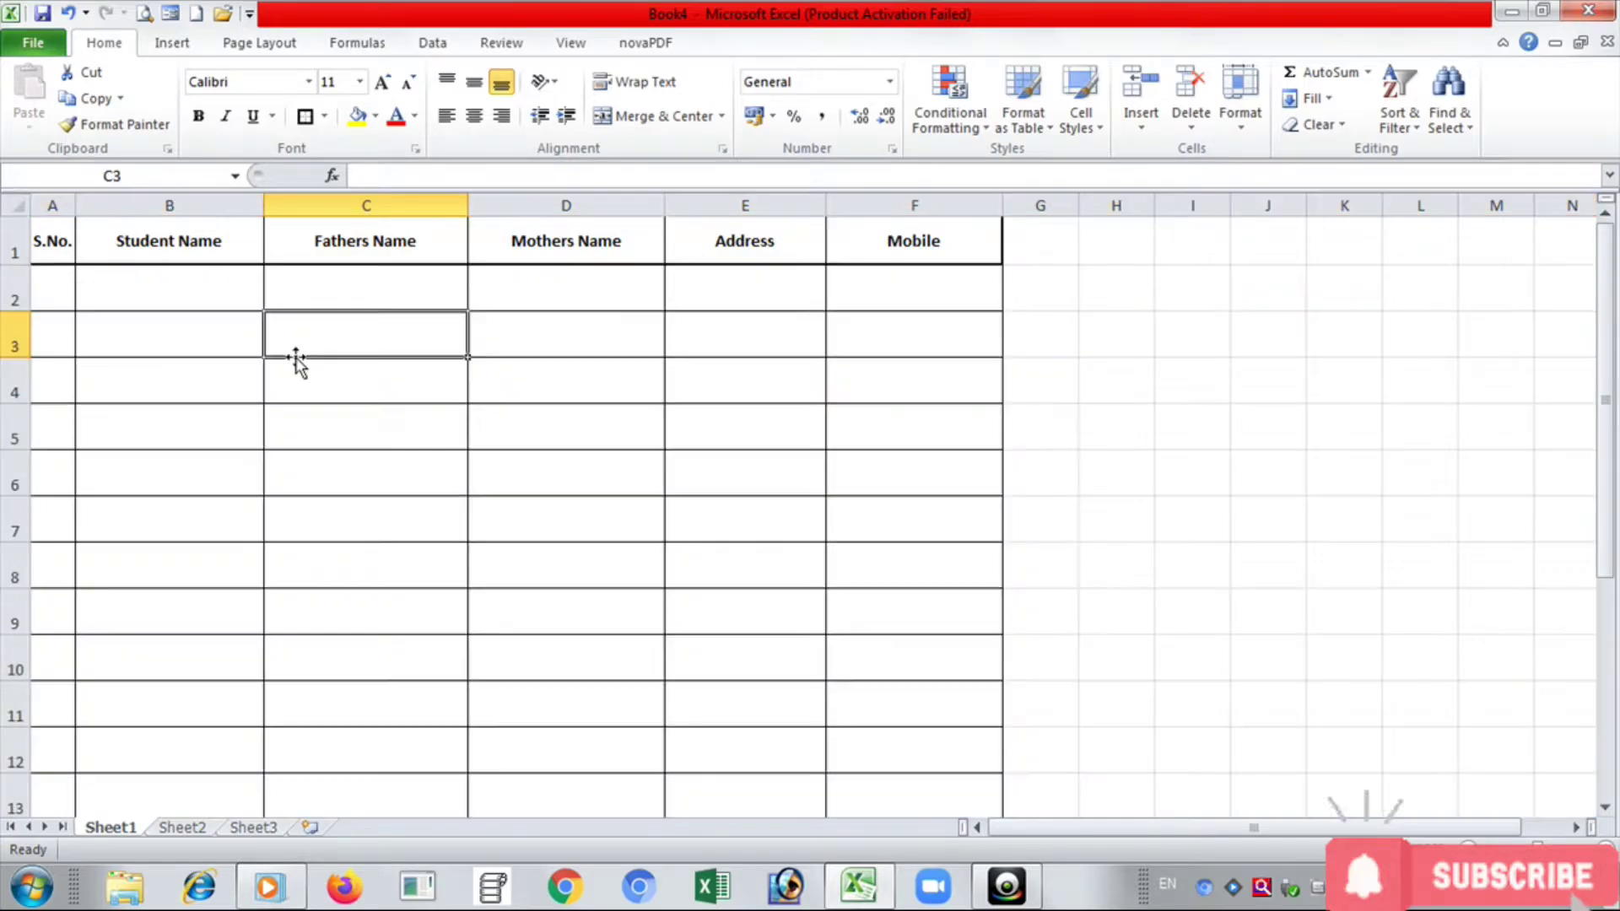
Enter serial numbers 1 and 2 in A2 and A3 of the S.No. column.
left_click(36, 287)
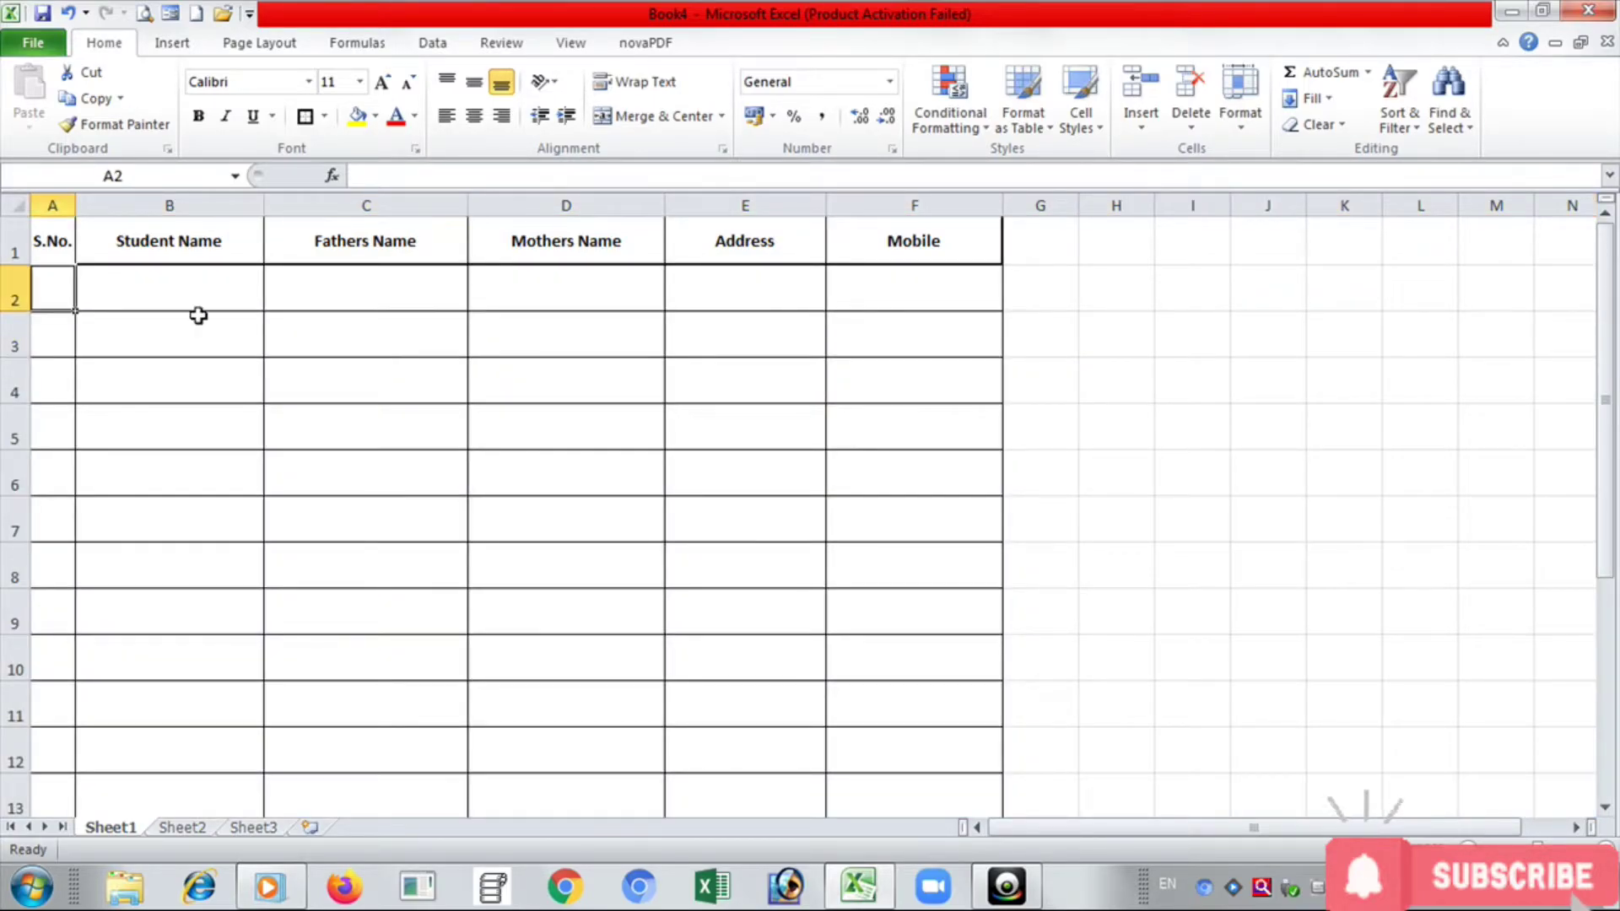
type("1")
key("Return")
key("Return")
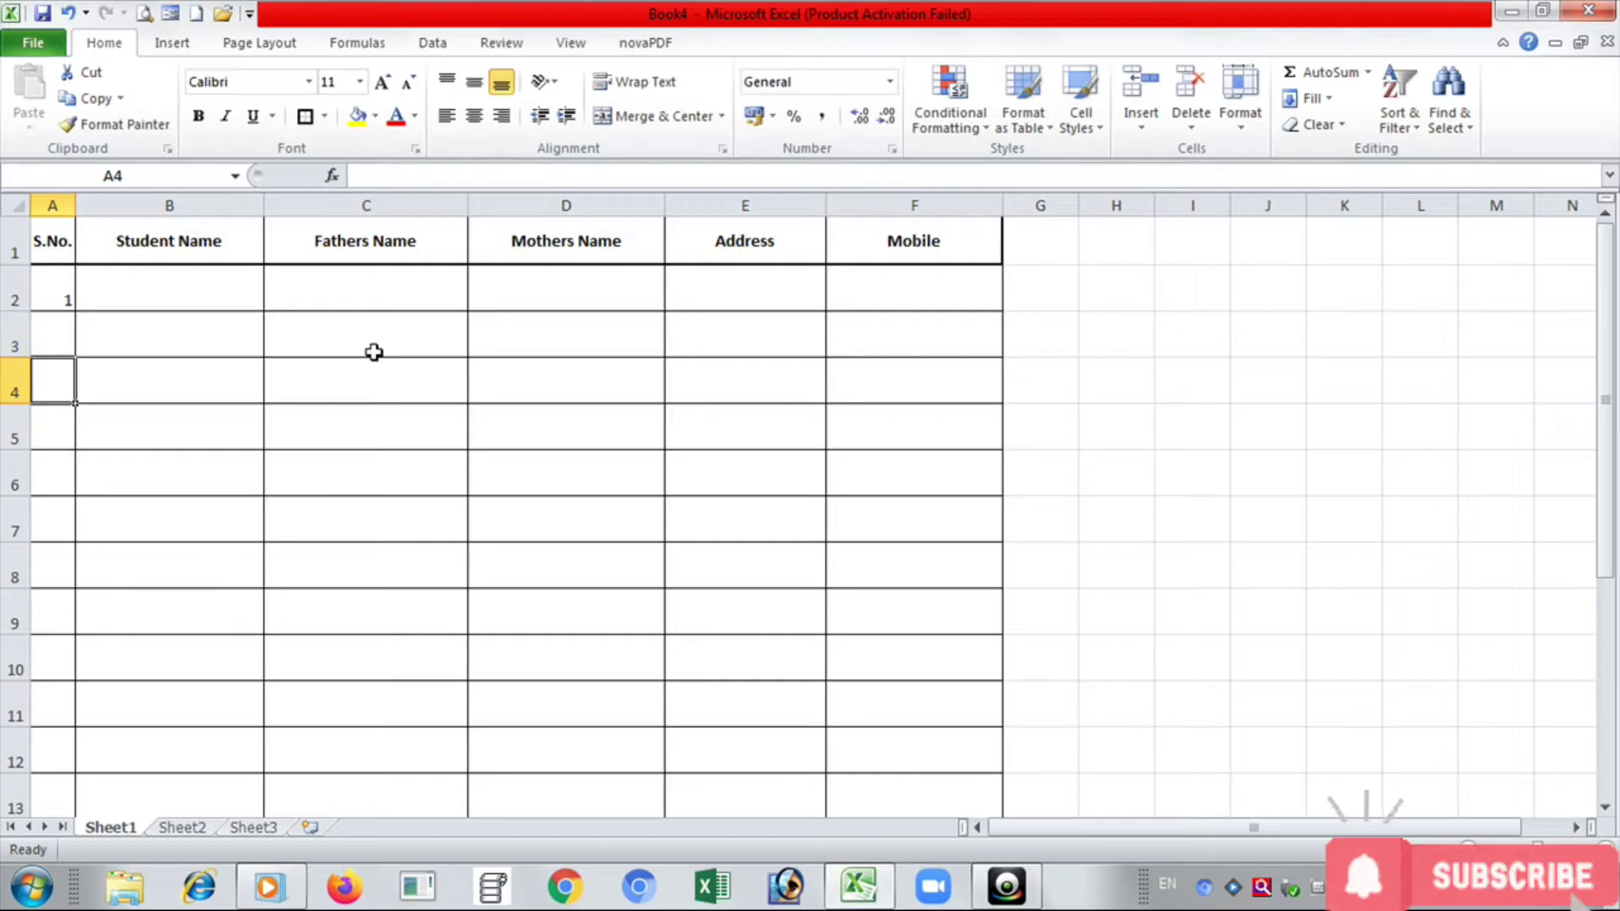
key("Up")
type("2")
key("Return")
key("Return")
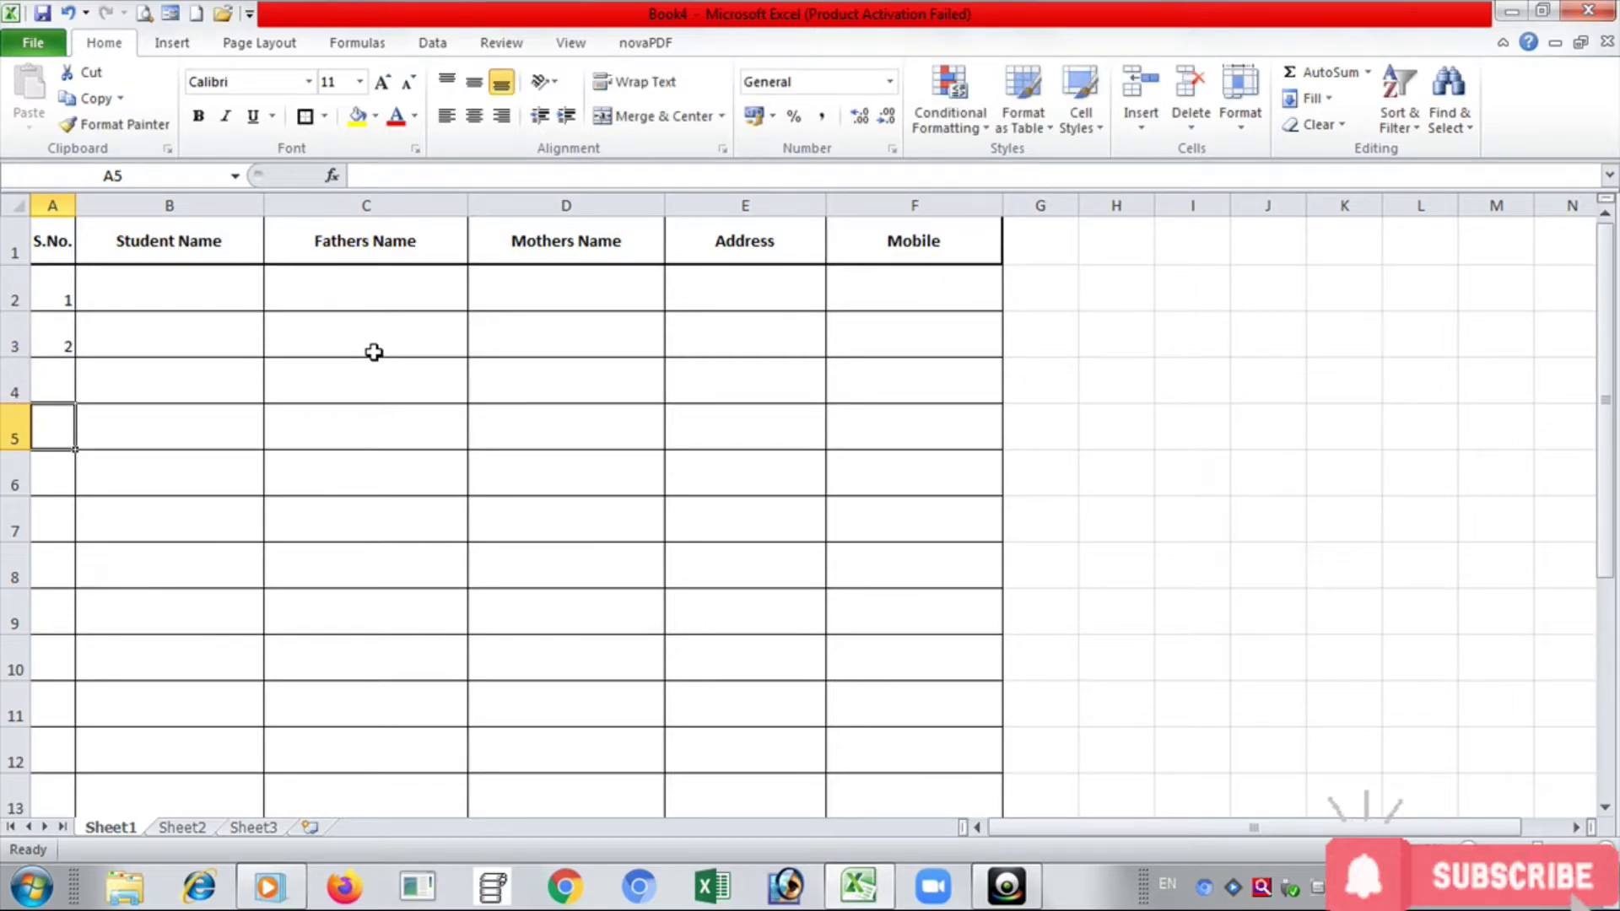
key("Up")
type("3")
key("Return")
type("4")
key("Return")
type("5 6")
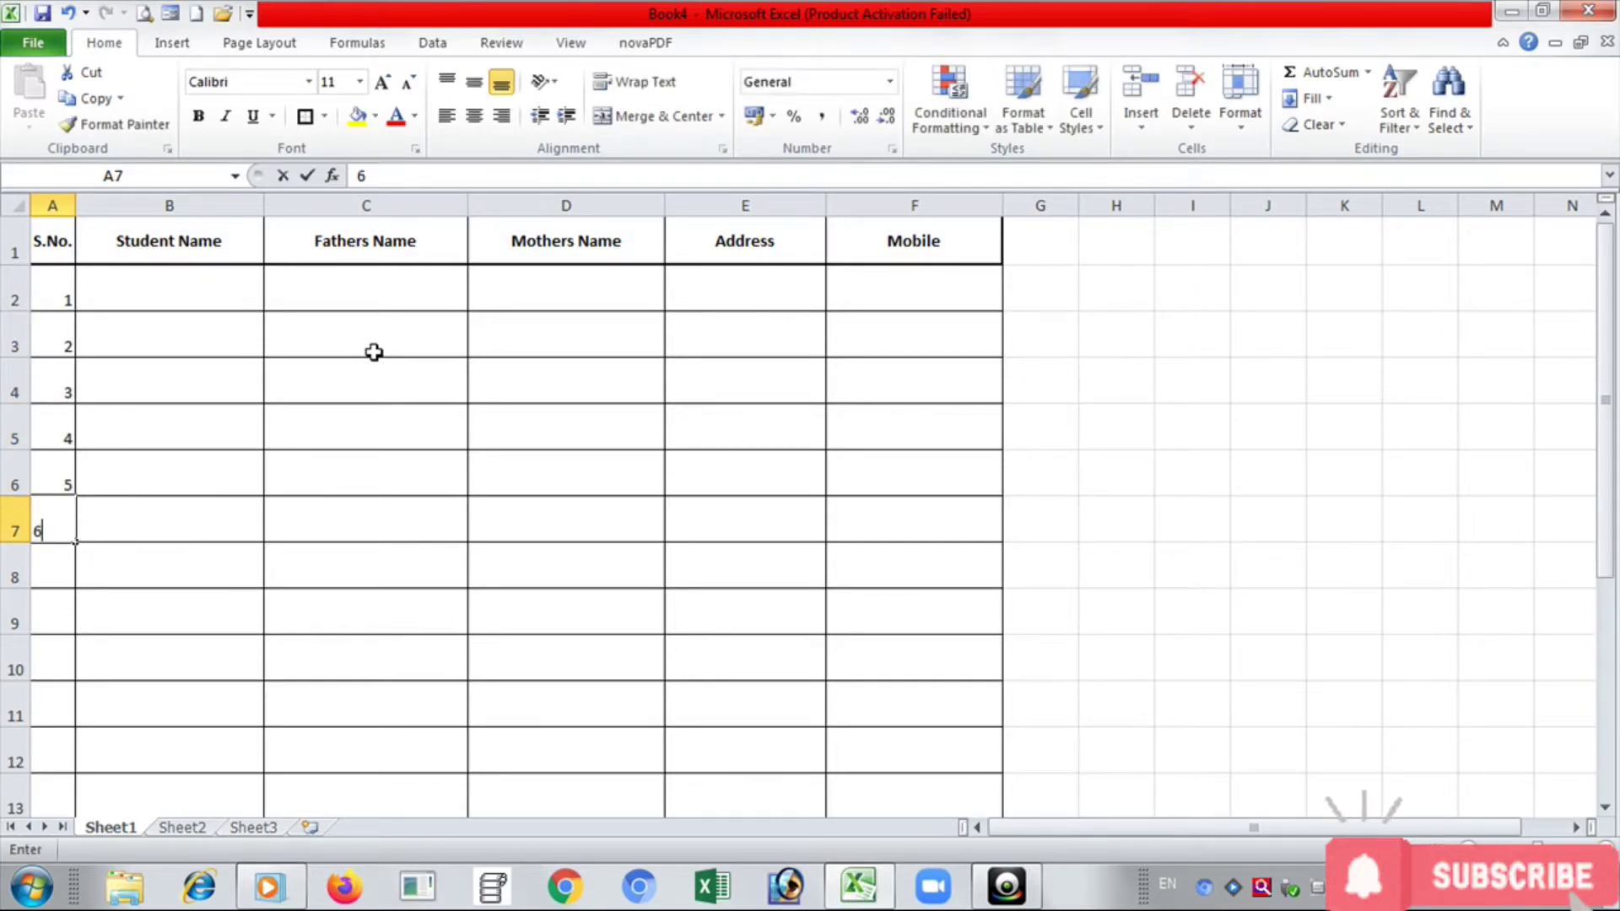
key("Return")
type("8")
key("Return")
key("Up")
key("Up")
key("Up")
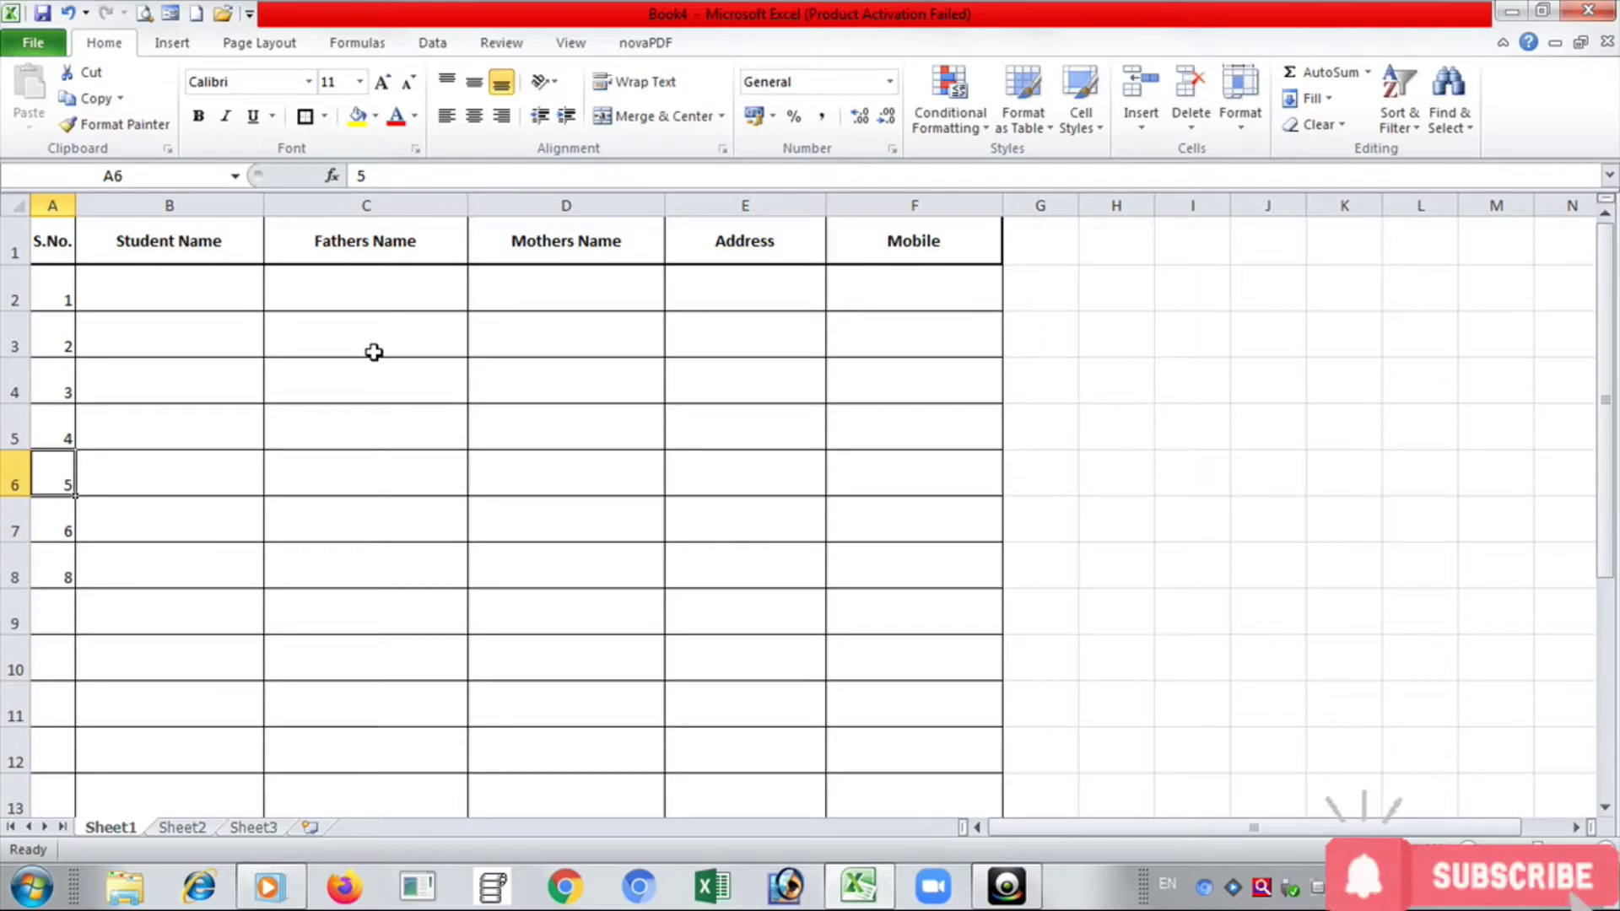
key("Up")
key("Up")
key("Up")
key("Up")
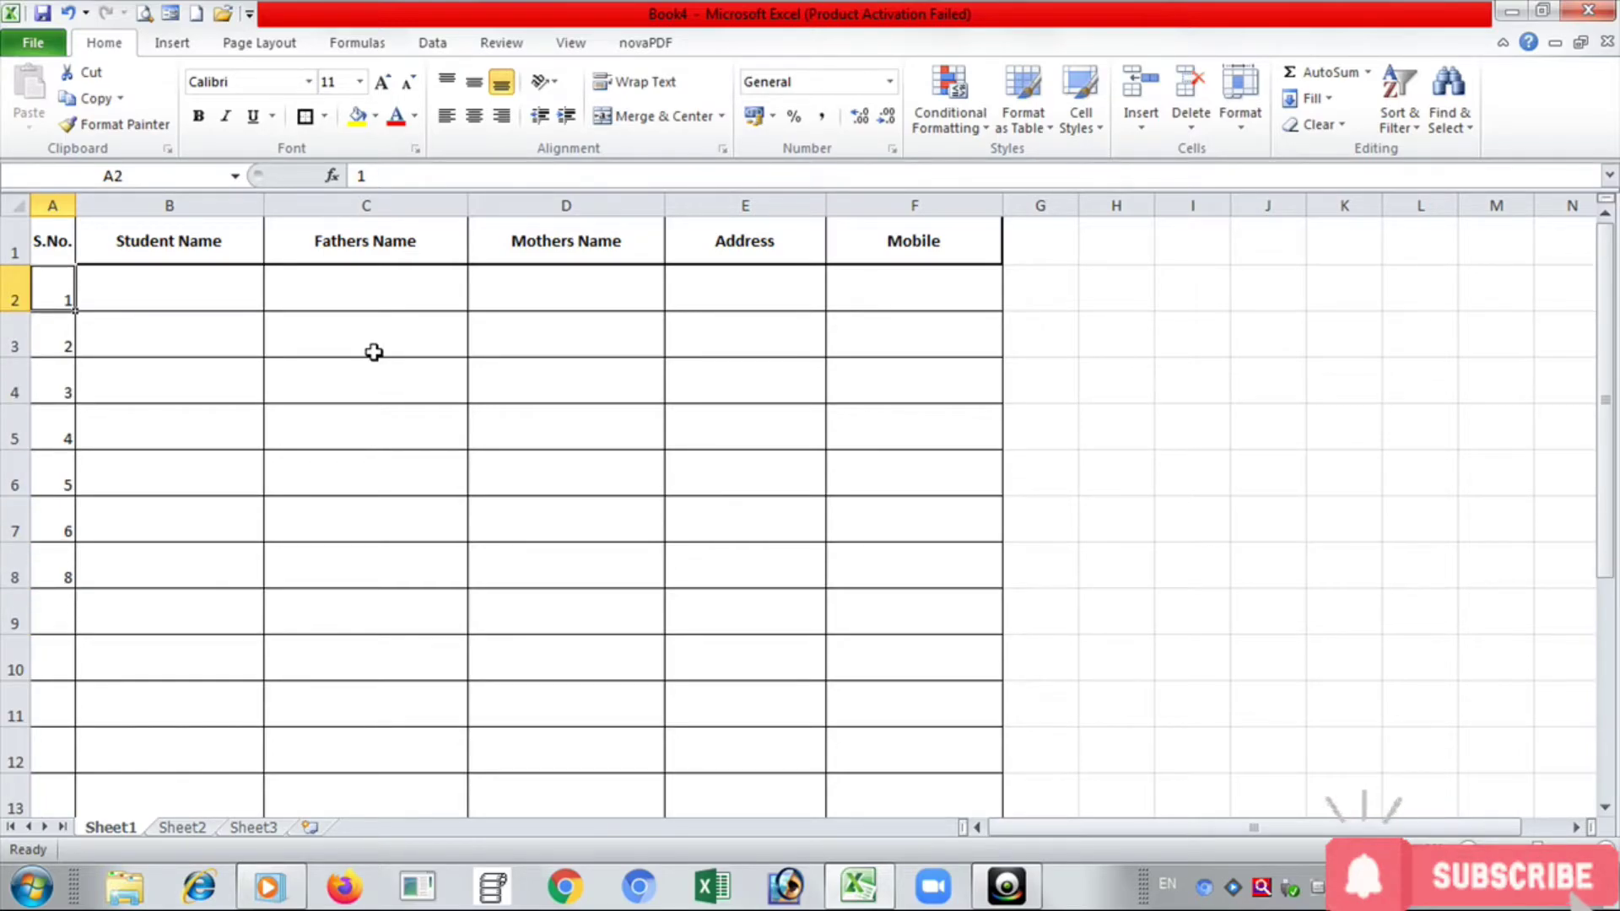
key("Down")
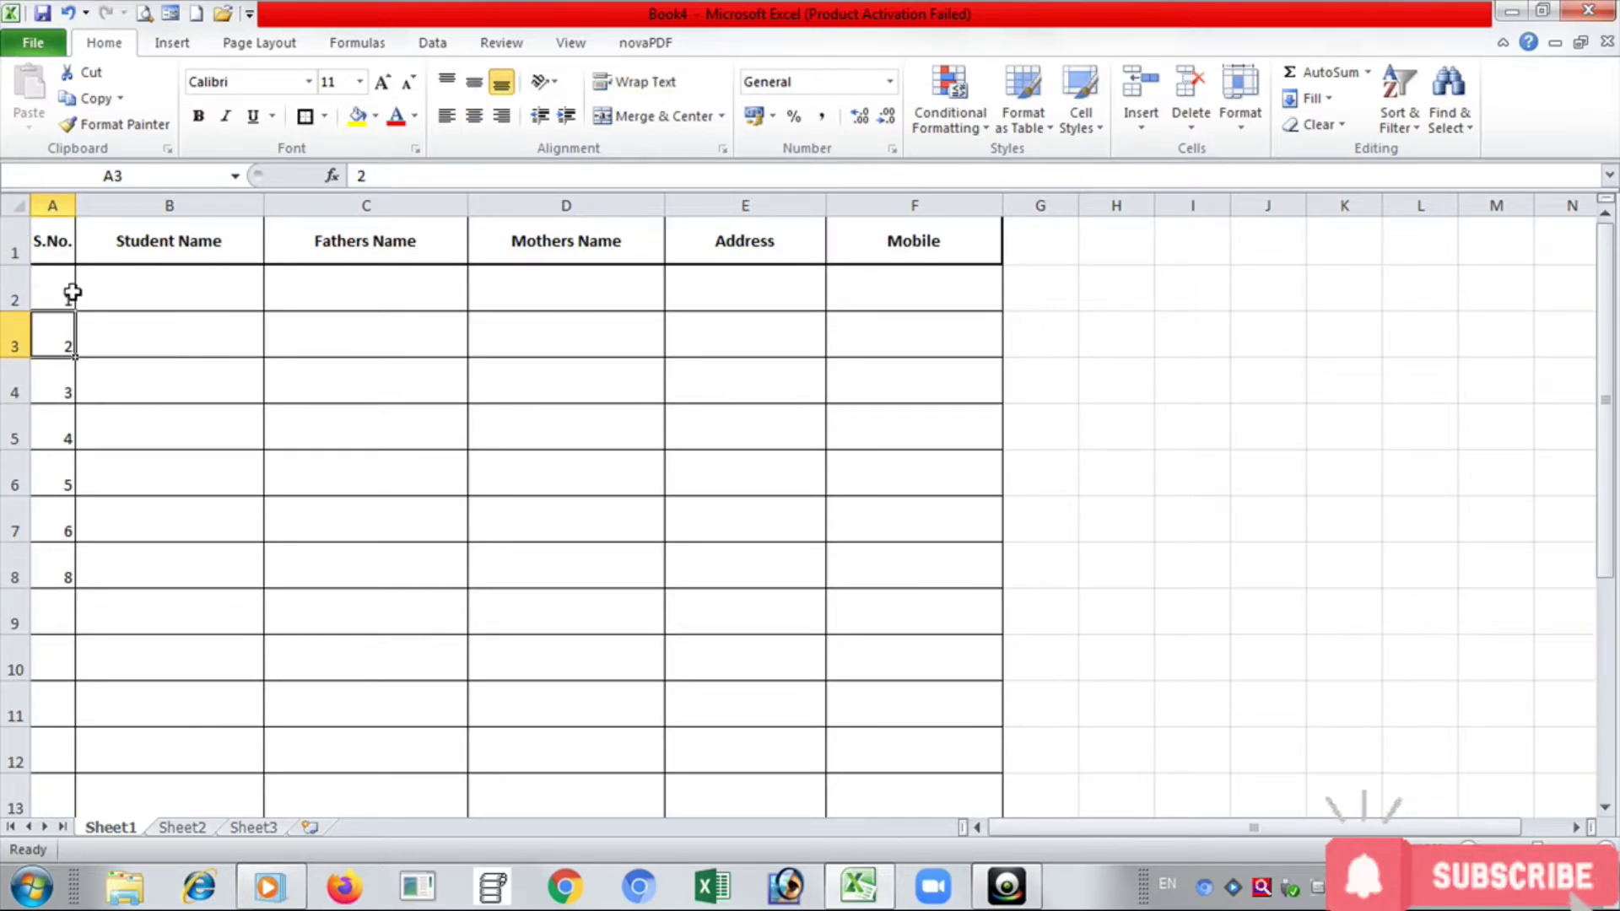
Fill the 1, 2 series from A2:A3 down to row 21, giving 1 to 20.
left_click_drag(63, 294, 55, 324)
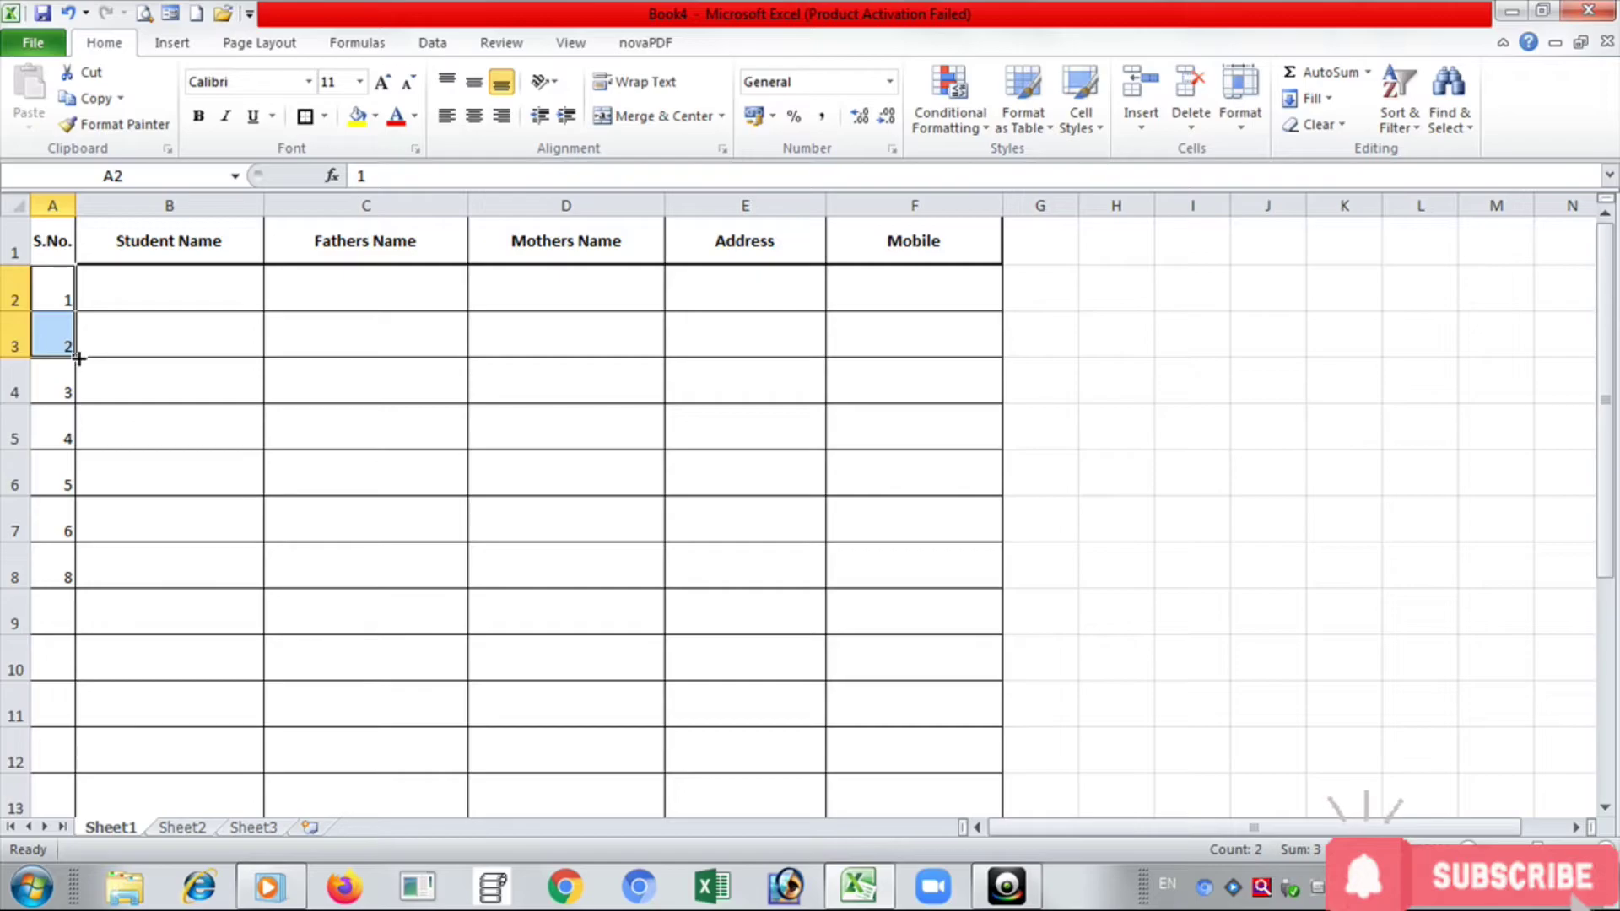
left_click_drag(78, 358, 88, 830)
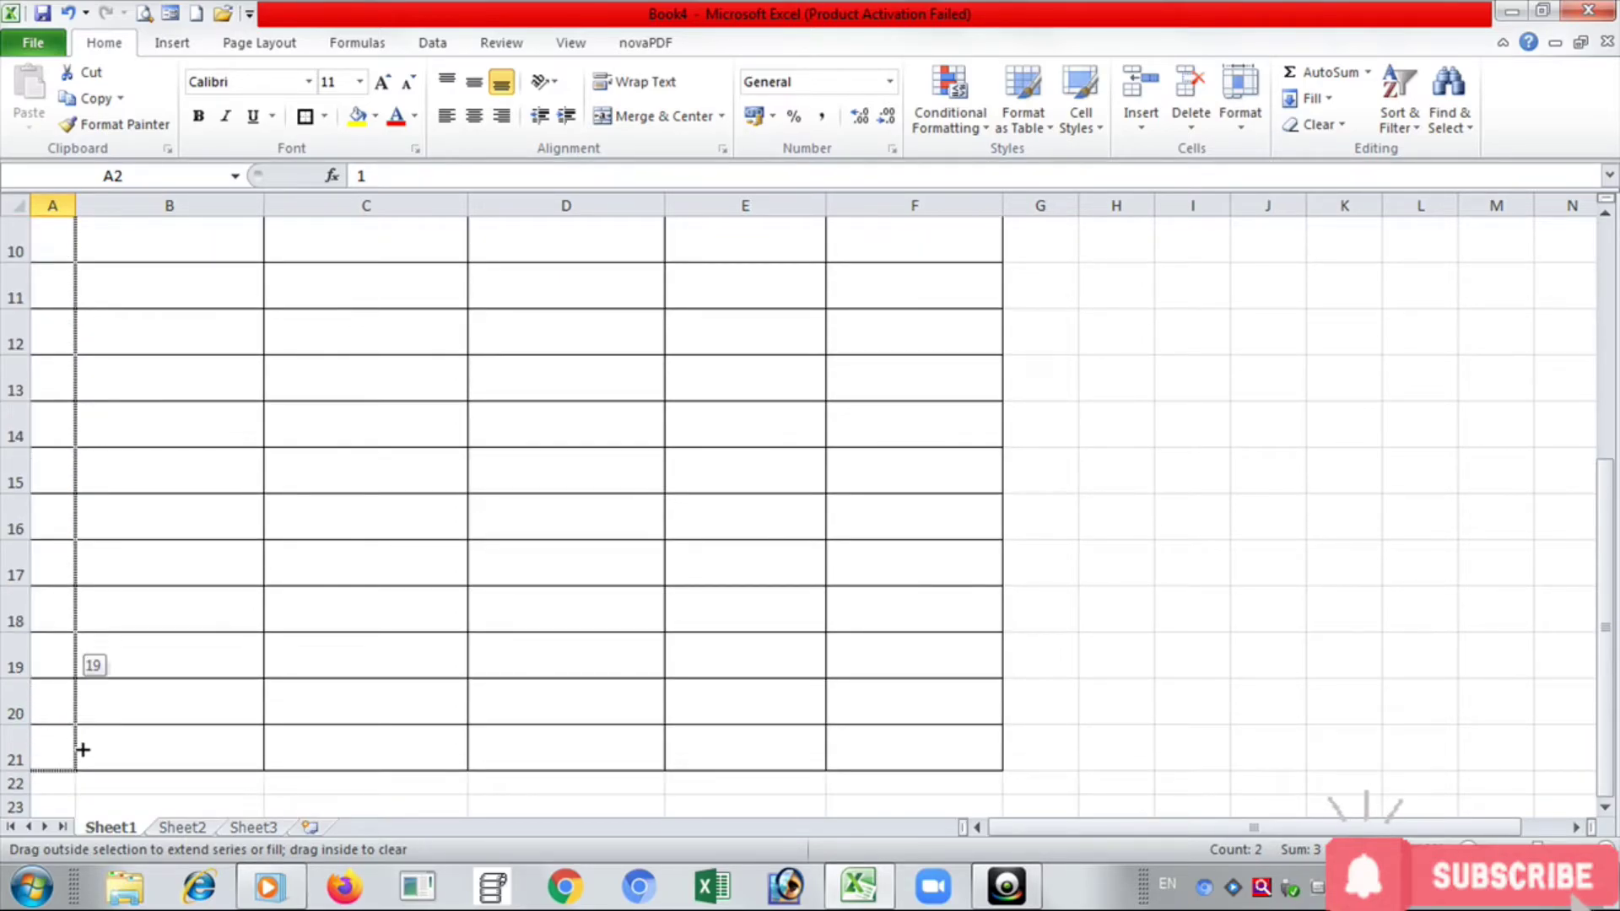
left_click_drag(88, 831, 79, 749)
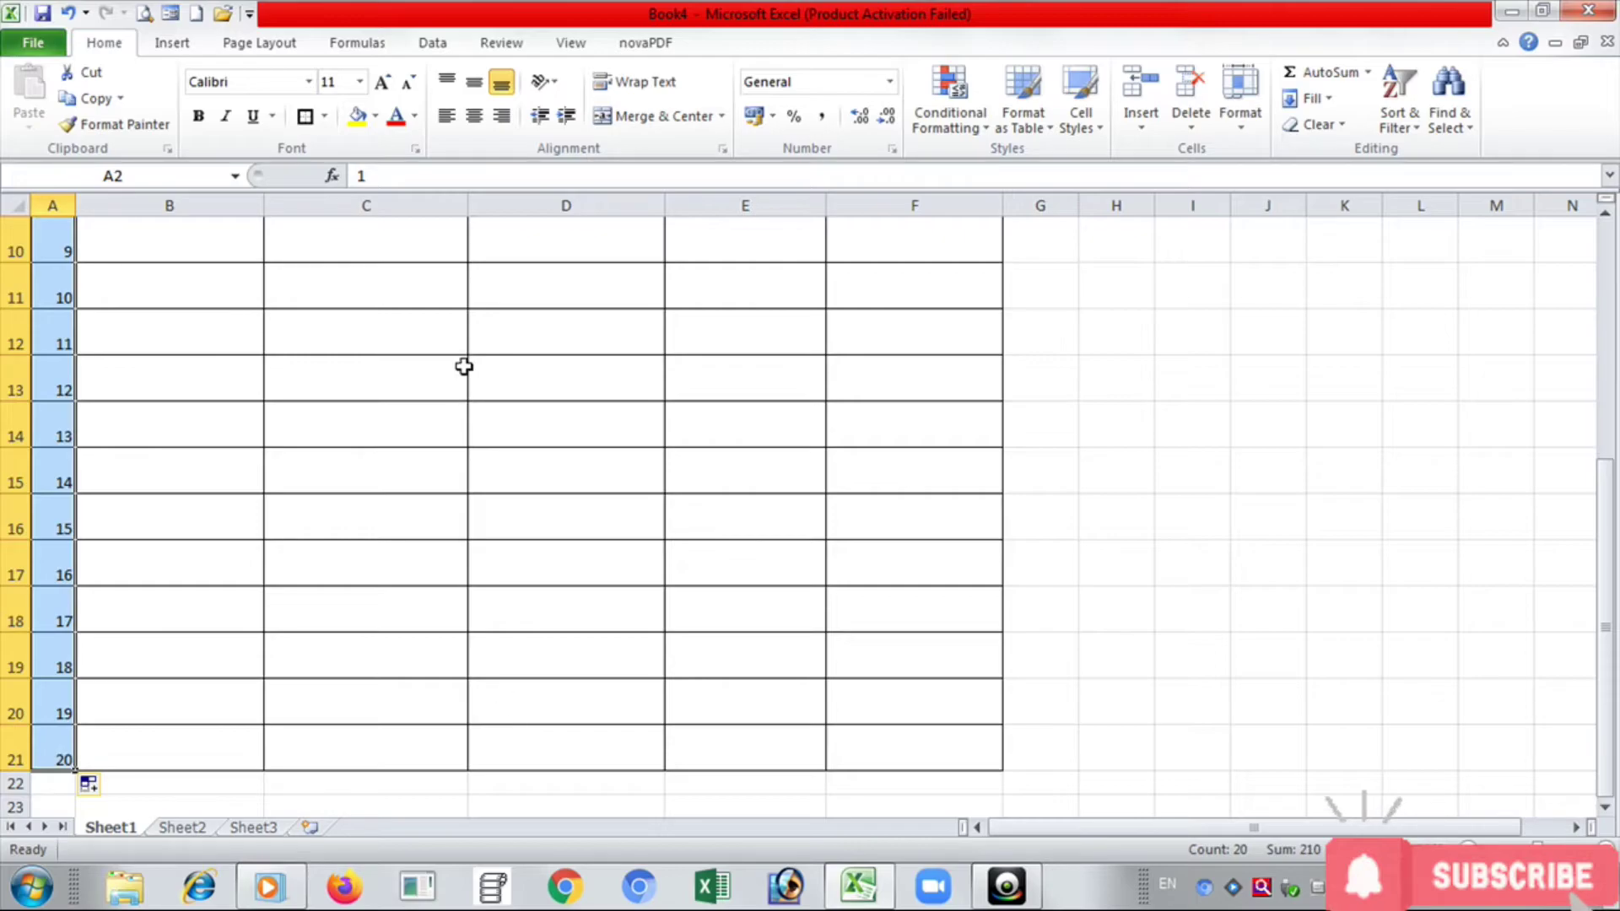
scroll(489, 155, "up", 3)
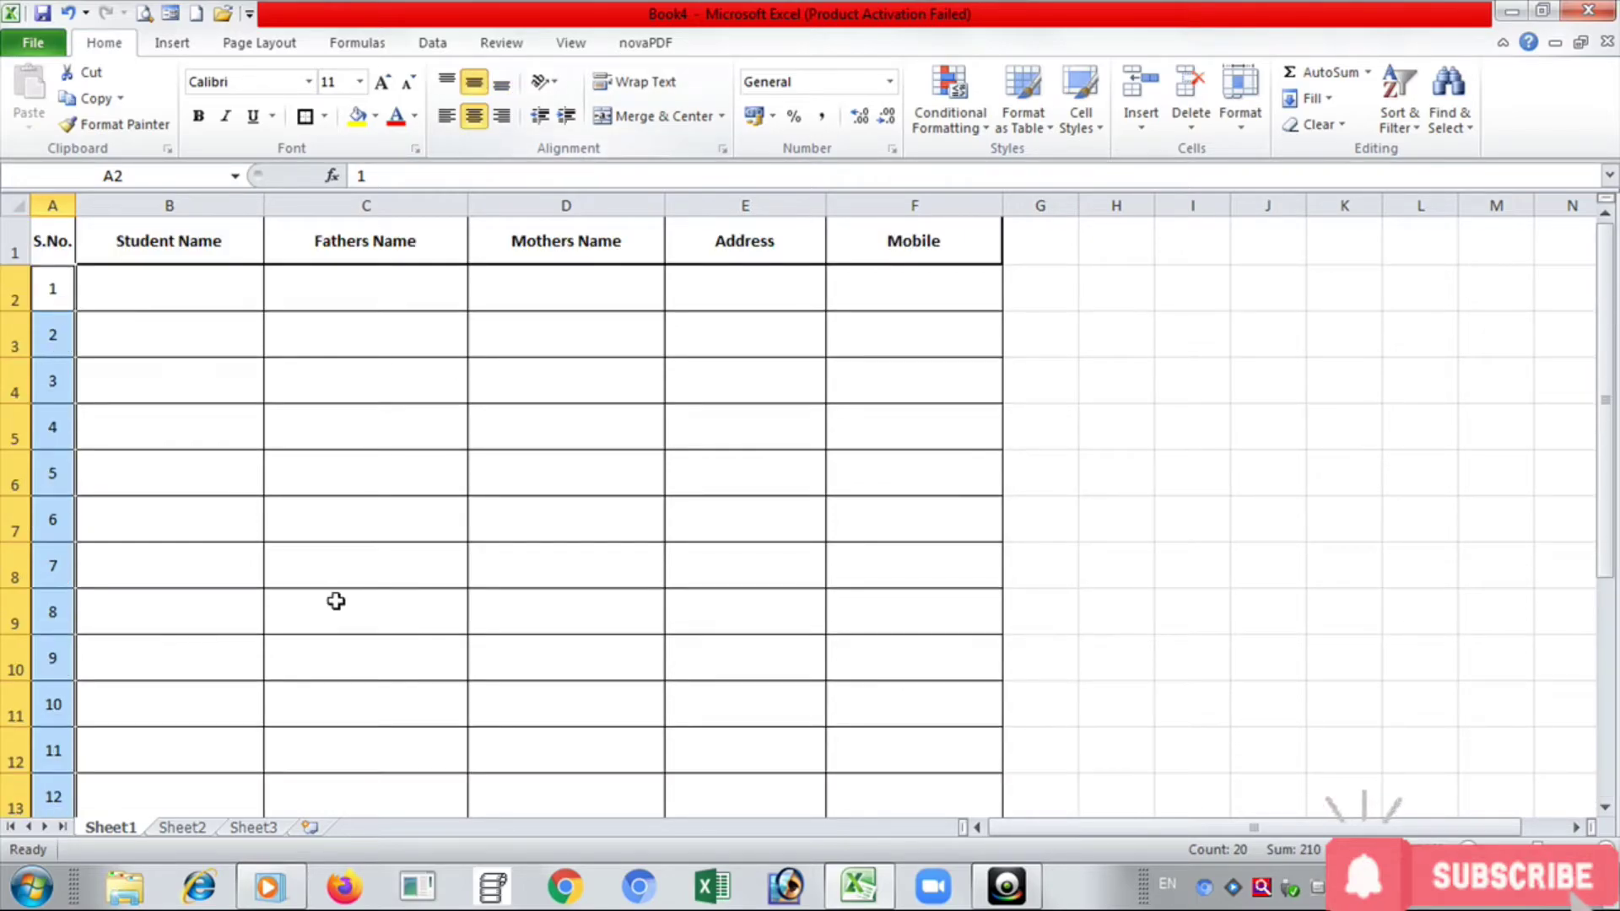
left_click(370, 599)
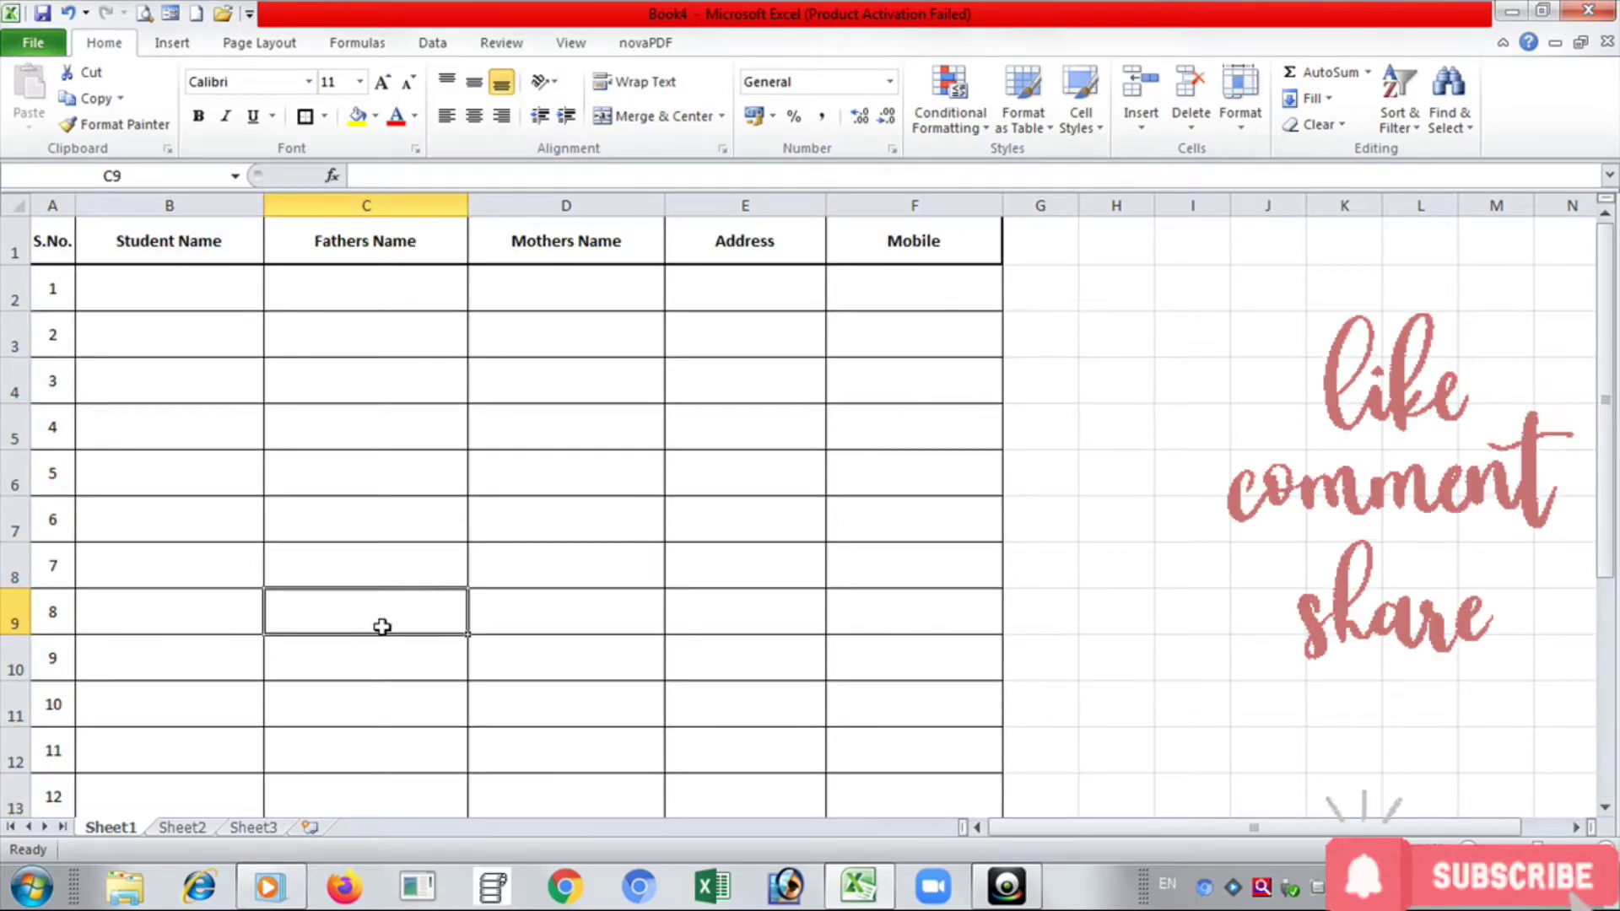
scroll(379, 625, "down", 6)
scroll(379, 631, "up", 2)
scroll(371, 634, "up", 4)
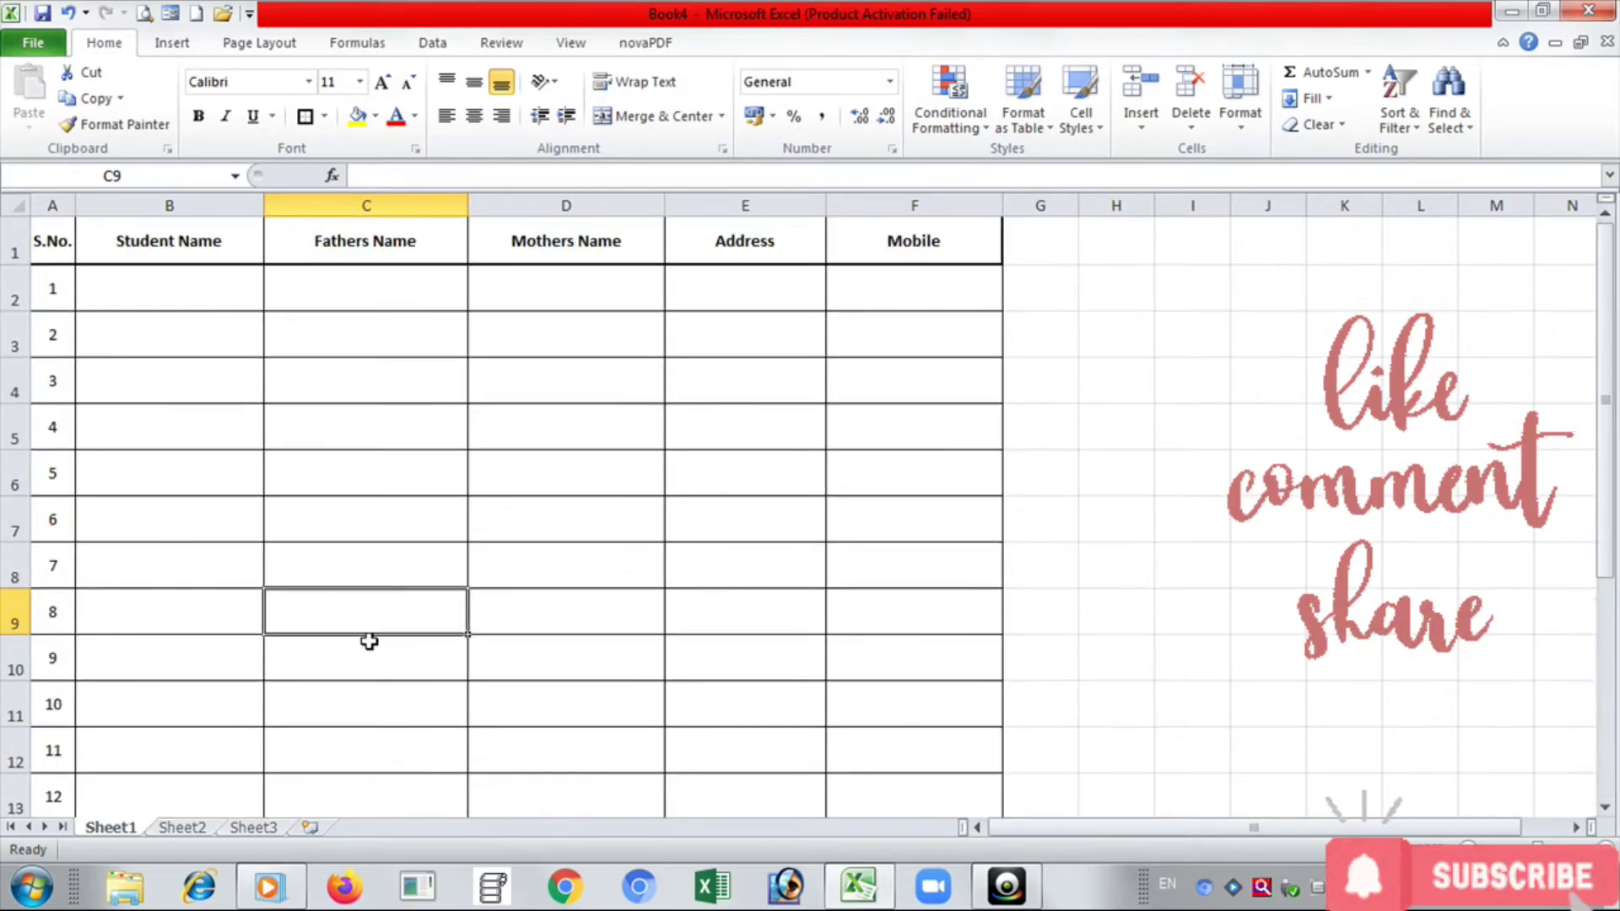
left_click(202, 333)
left_click(380, 302)
left_click(759, 321)
left_click(894, 319)
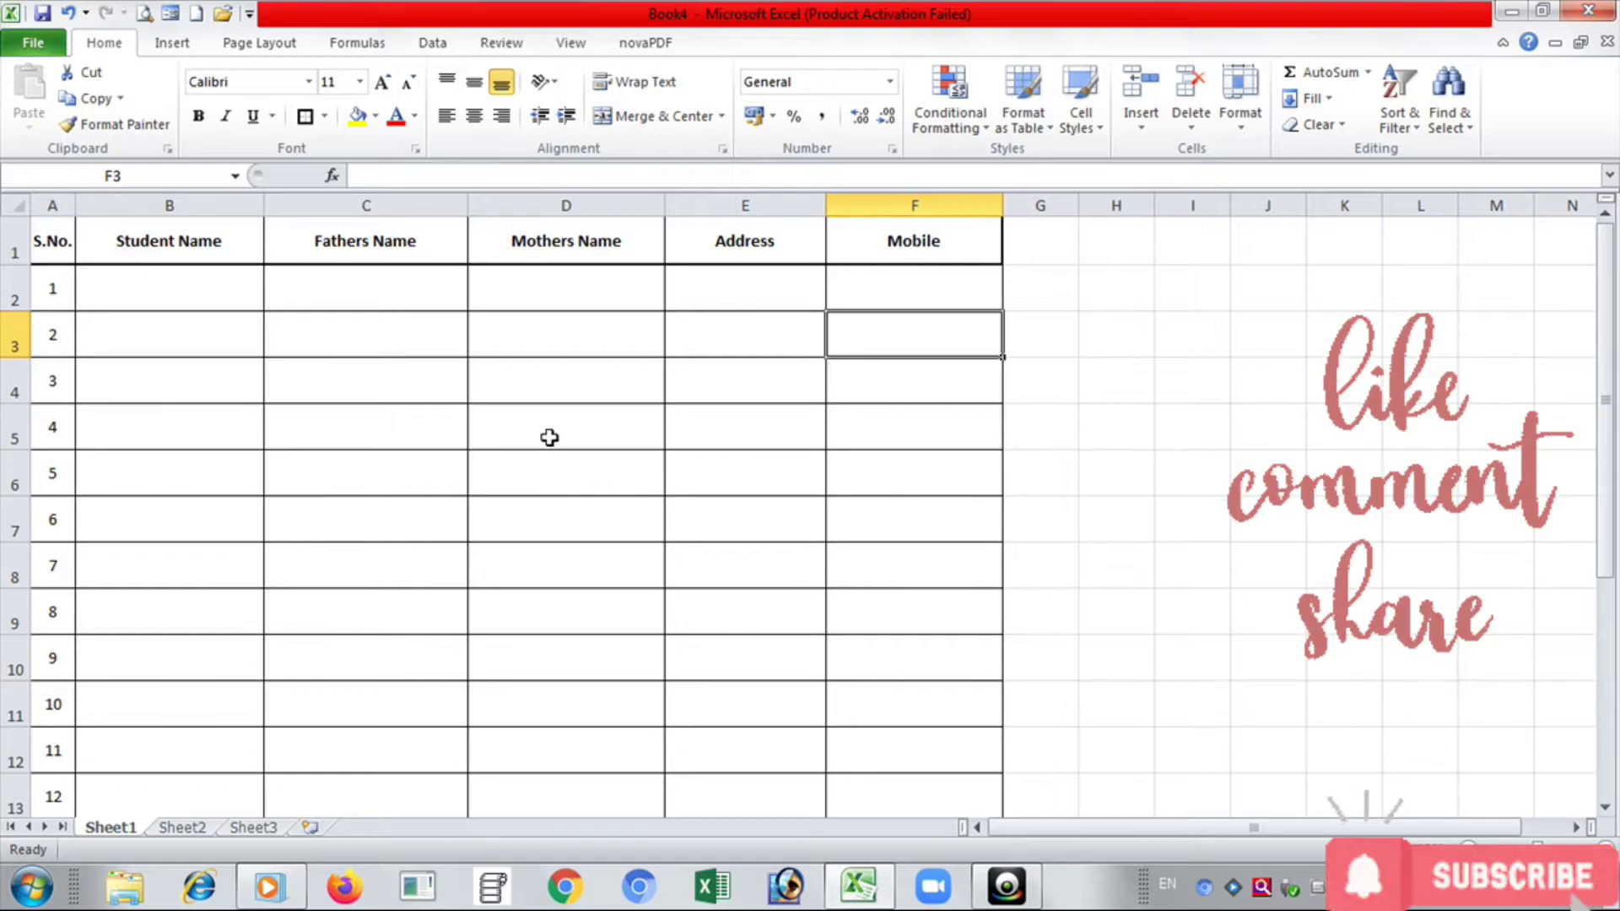
left_click(334, 228)
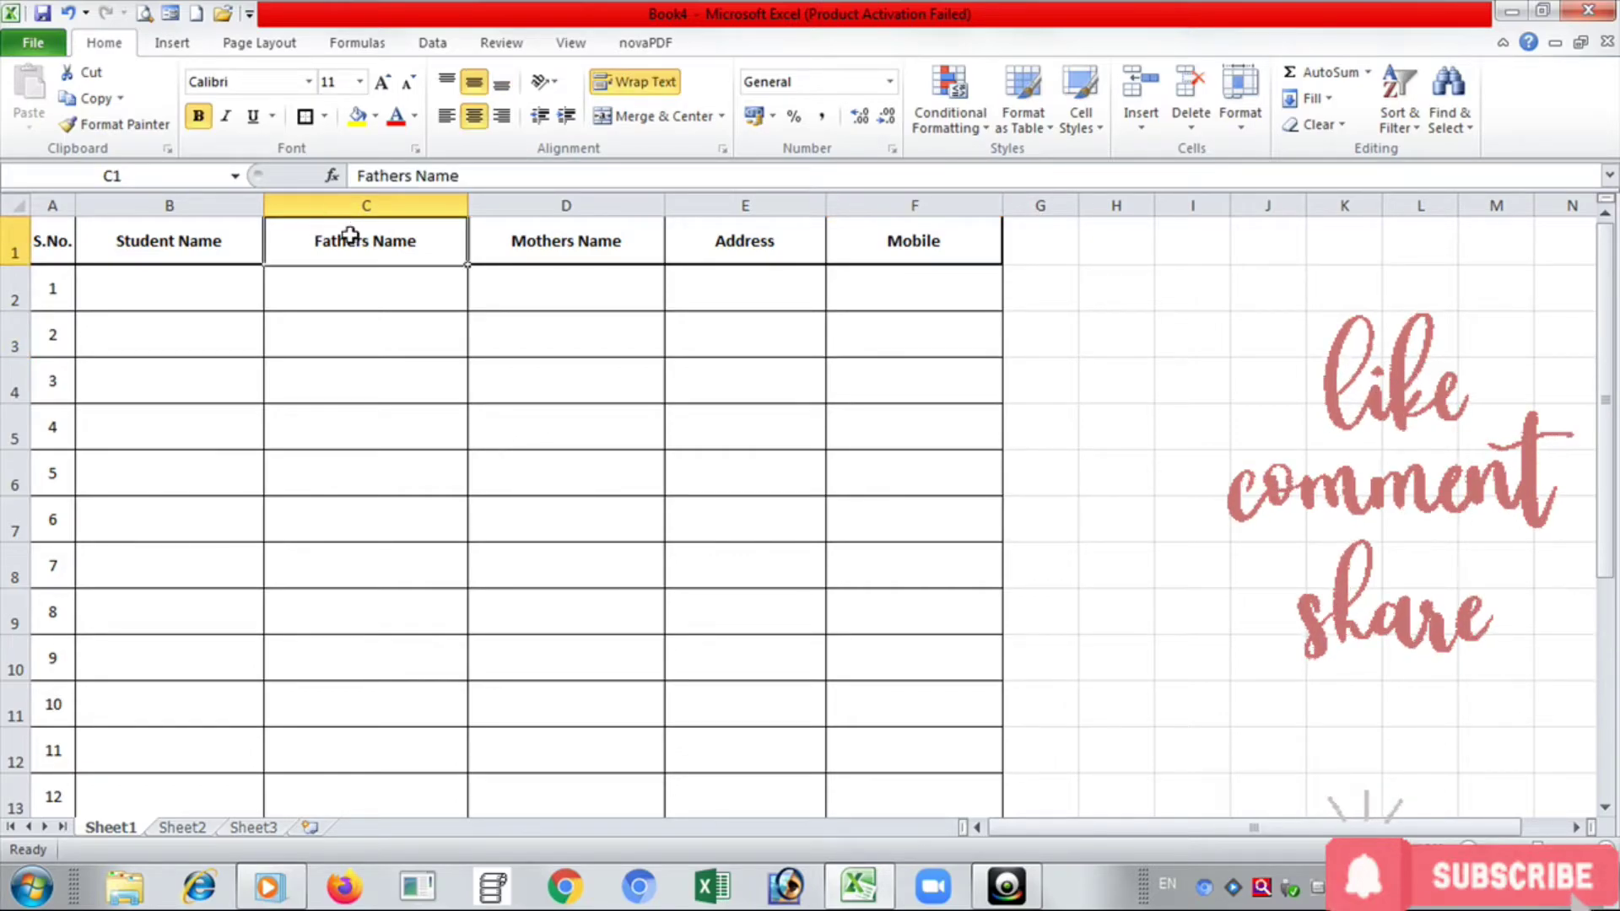
right_click(350, 236)
key("Escape")
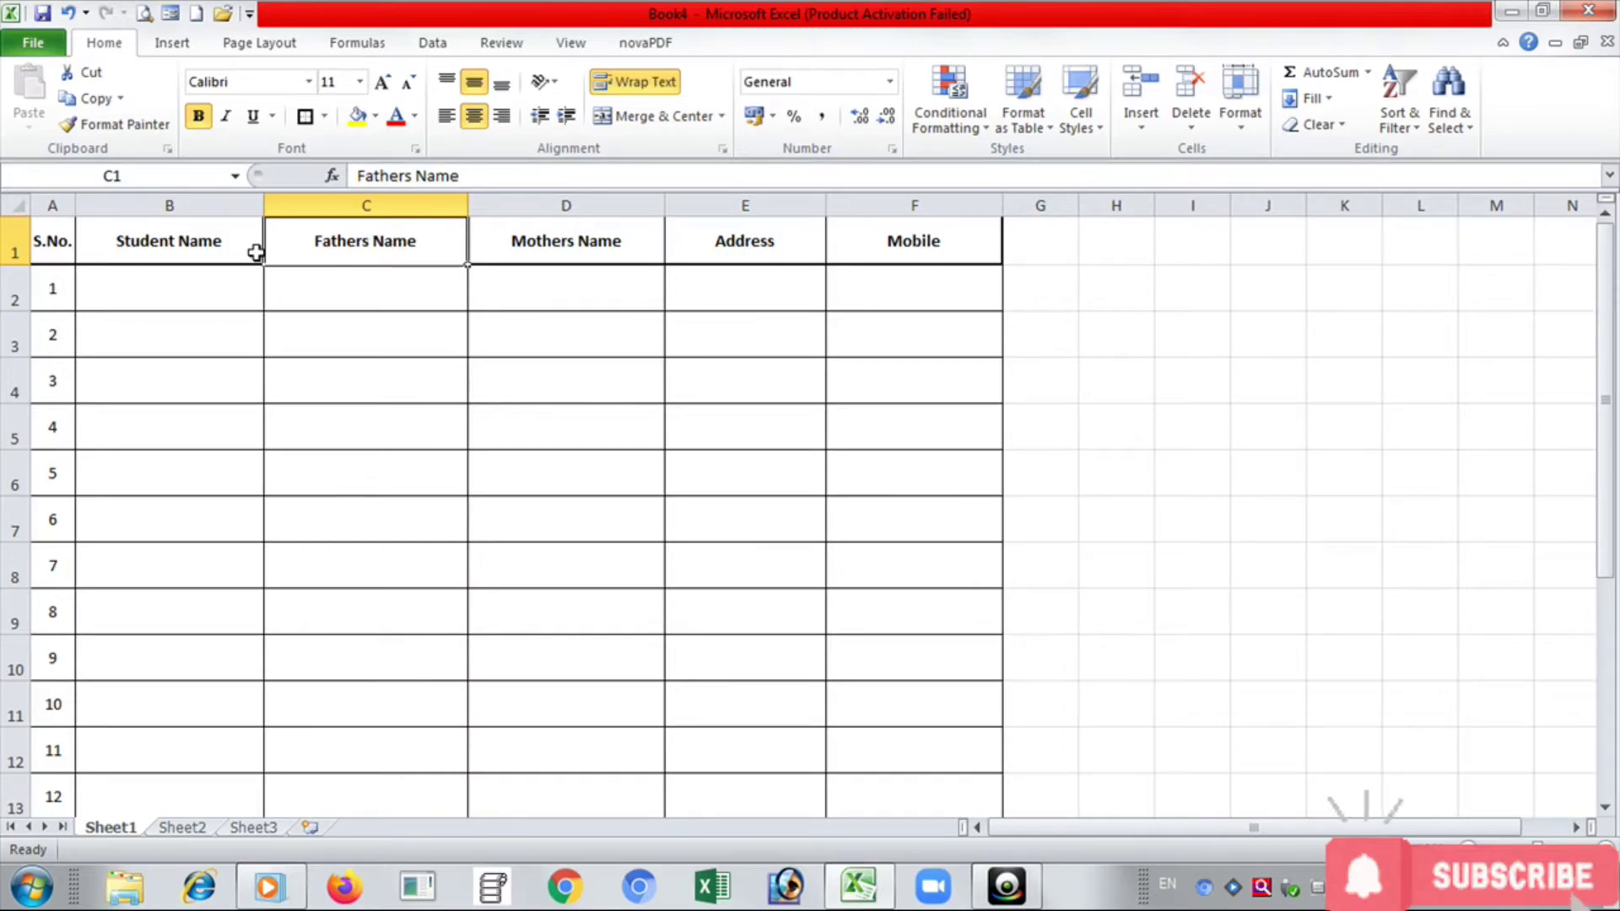
left_click(177, 243)
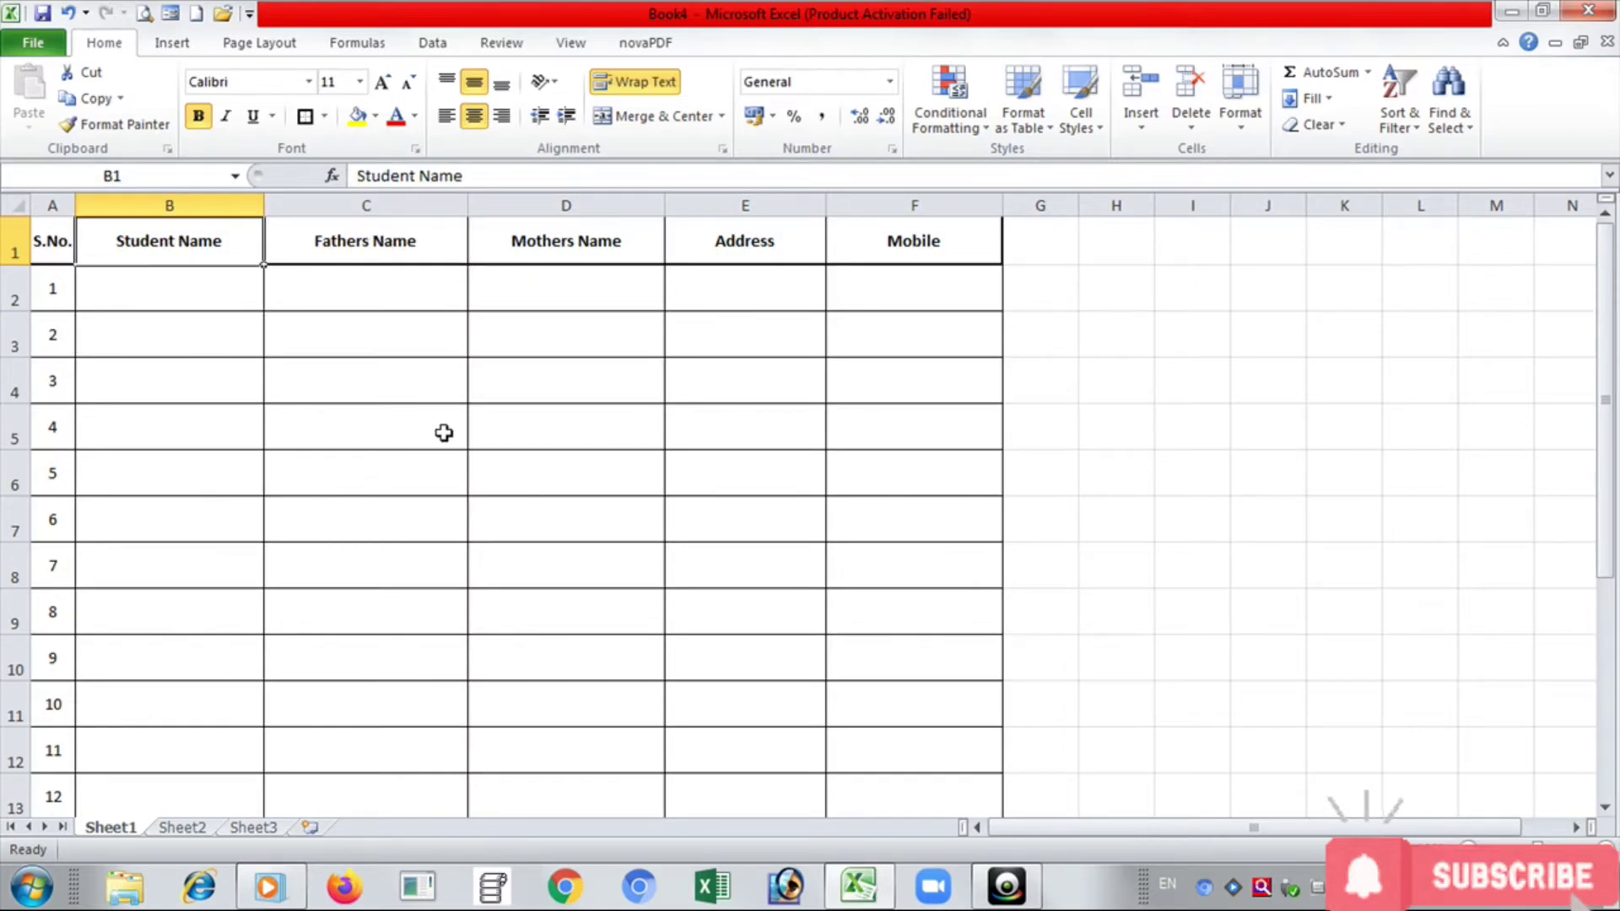
left_click(330, 230)
Insert an entire blank row above the header row using Insert > Entire row.
right_click(355, 243)
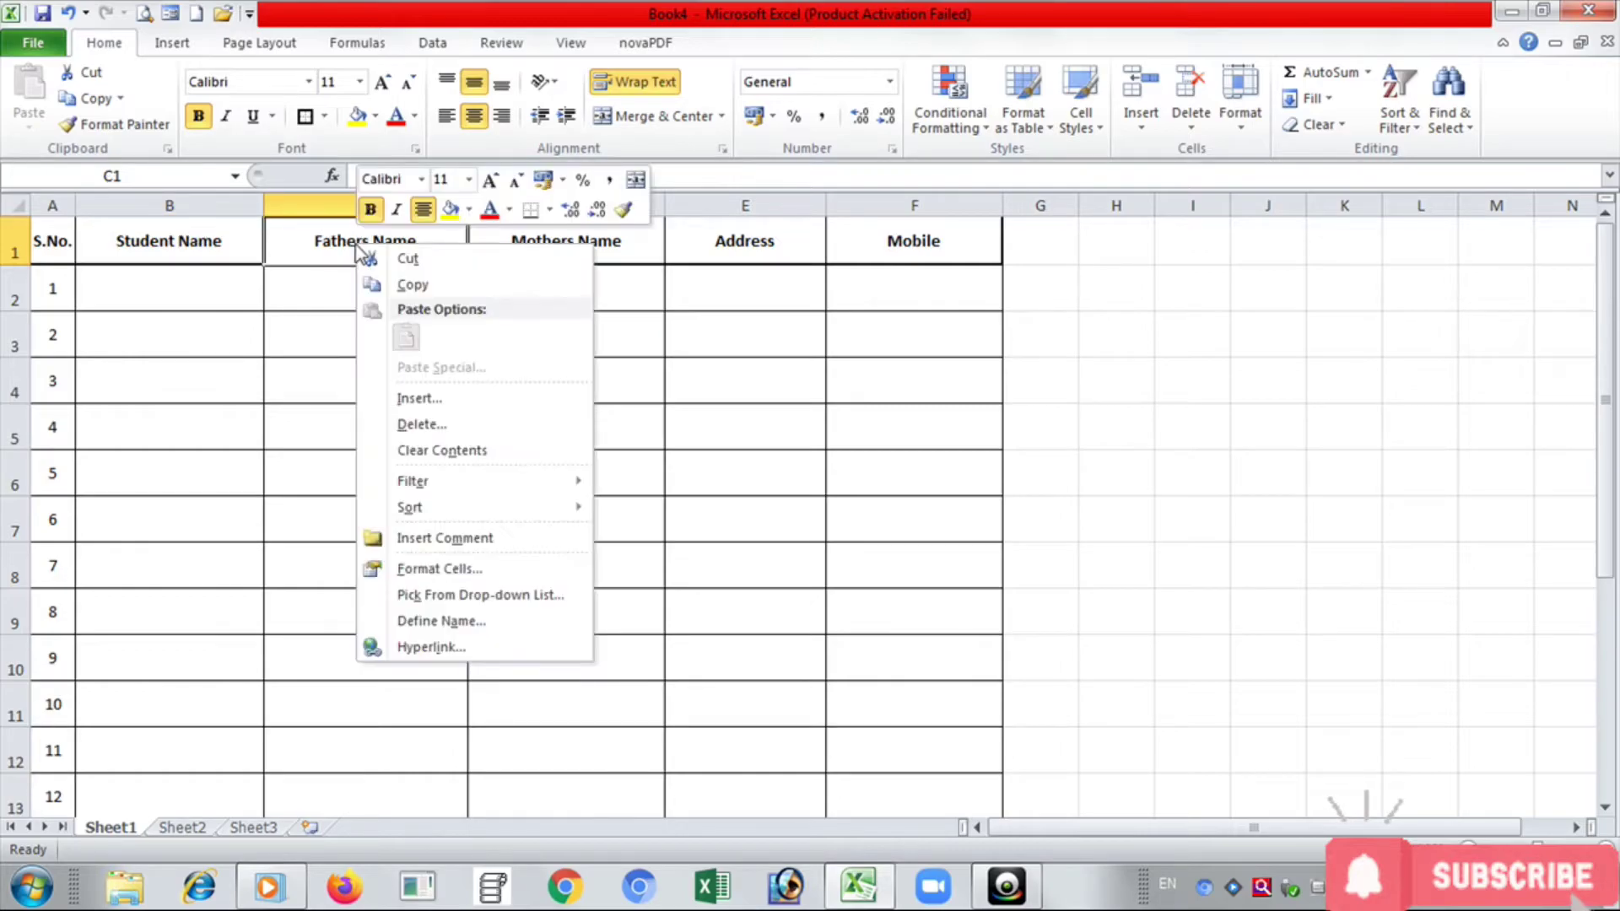
left_click(434, 404)
left_click_drag(387, 289, 507, 290)
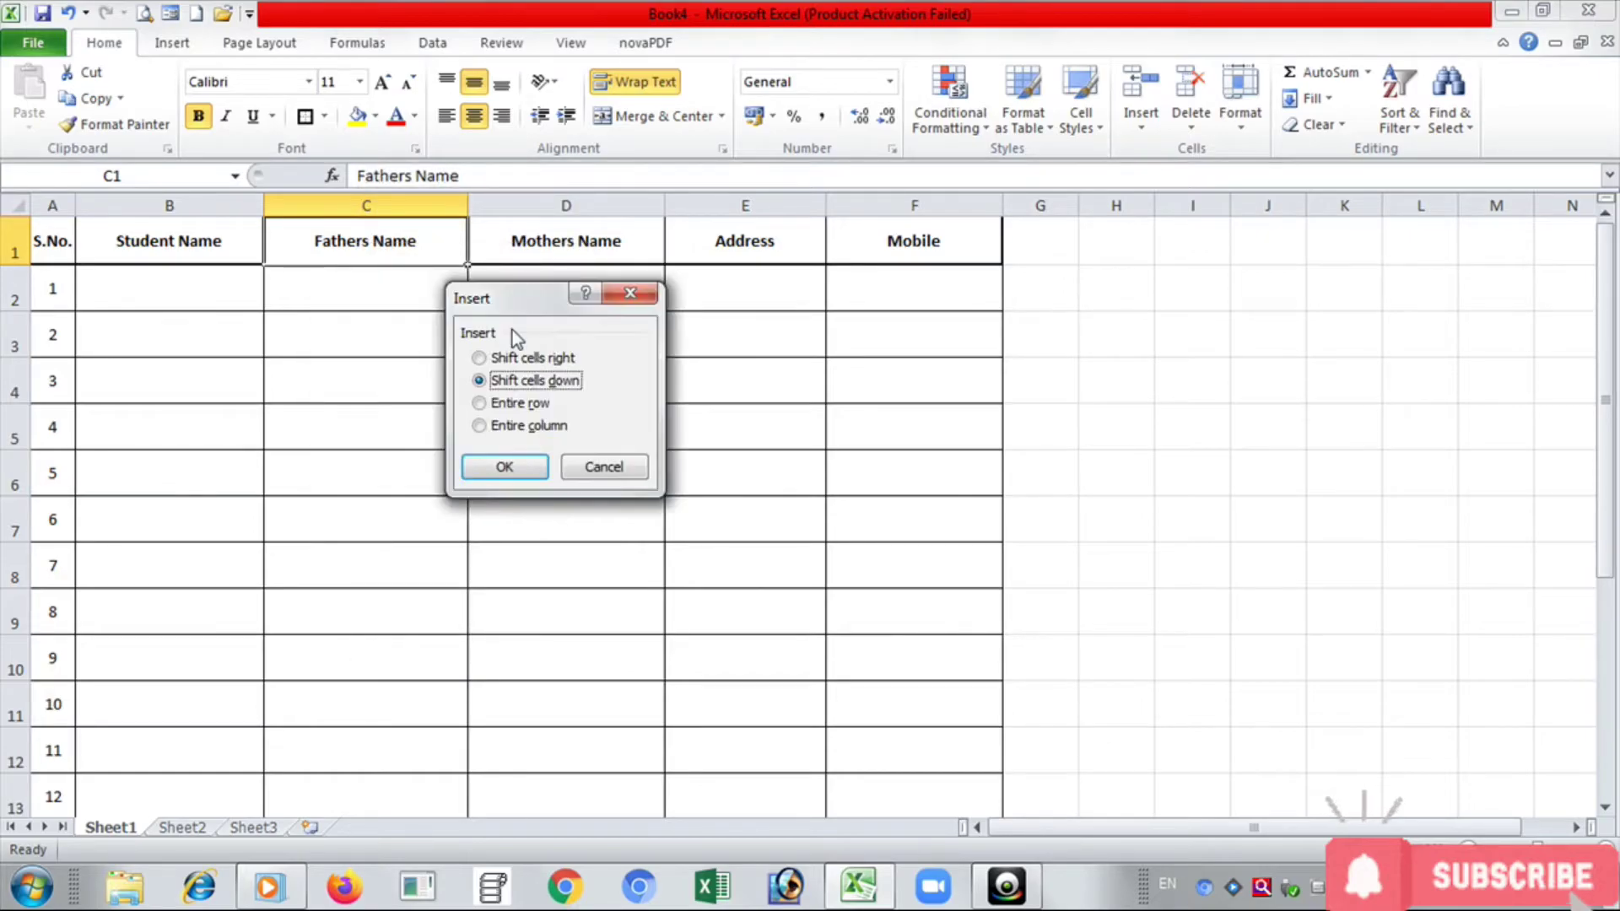
left_click(490, 409)
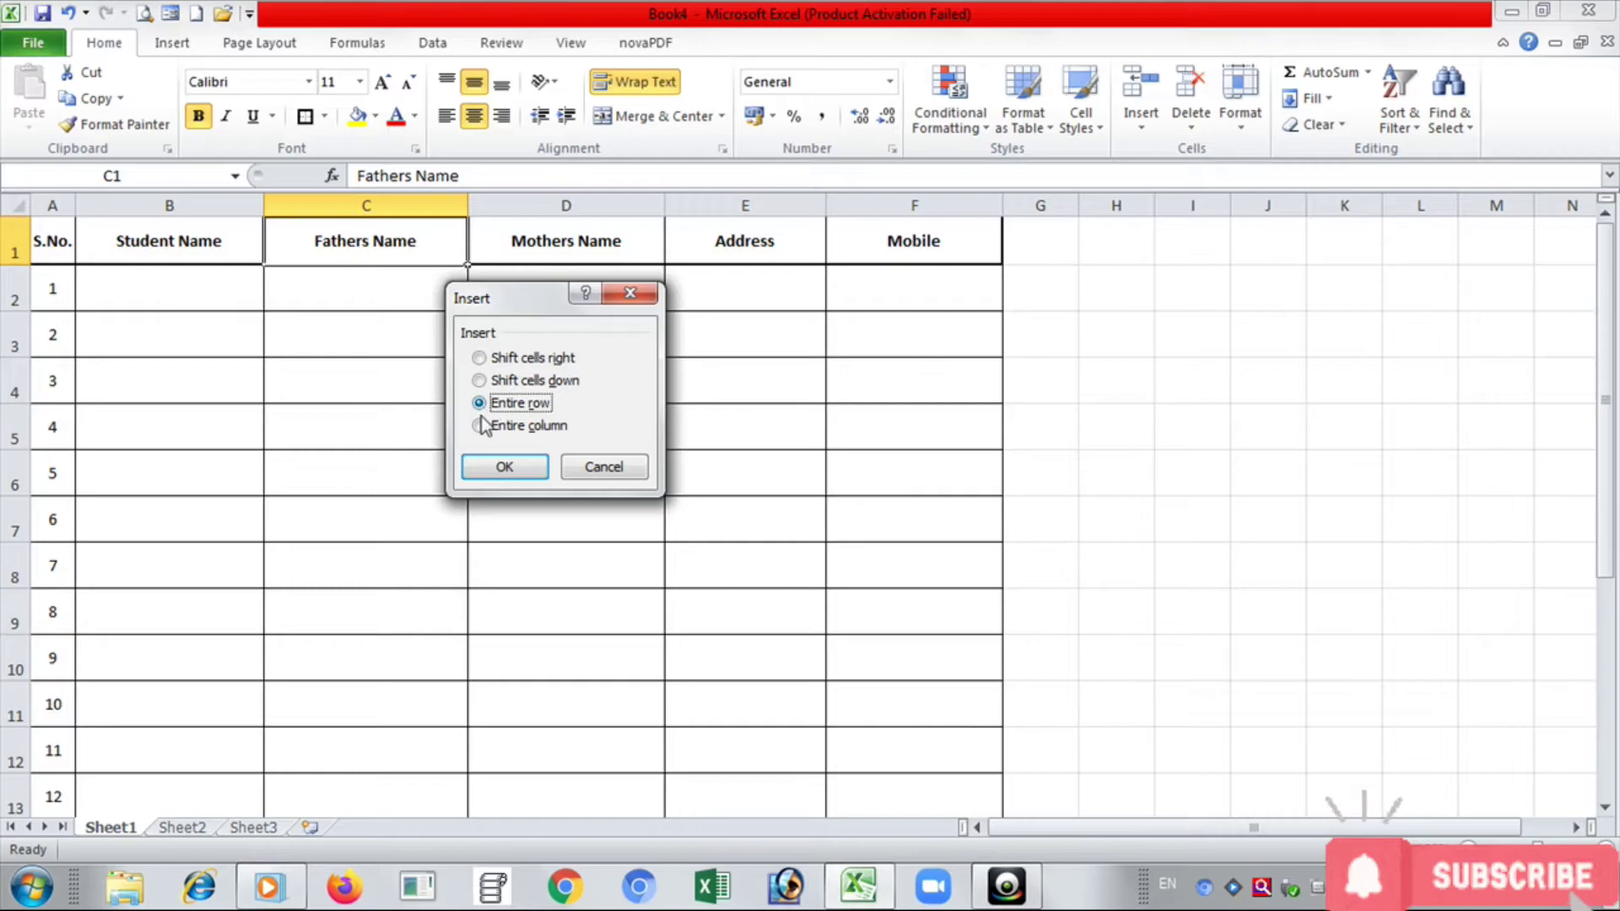
left_click(500, 467)
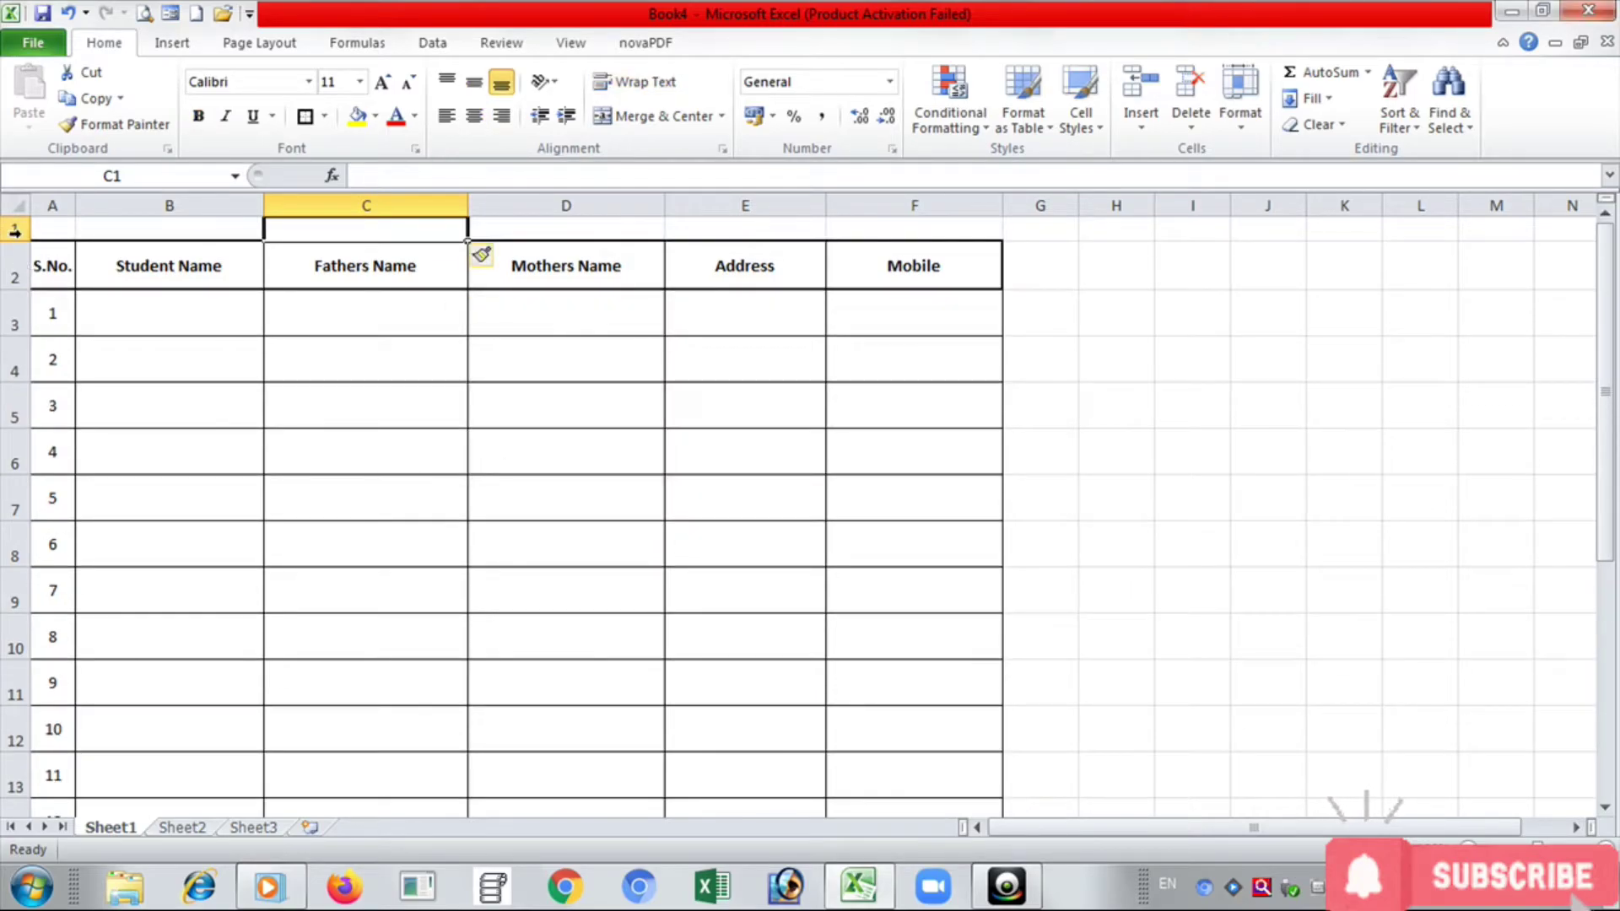
Make the new row 1 much taller and type 'Students Data Sheet' into A1.
mouse_move(16, 241)
left_mouse_down()
mouse_move(15, 285)
mouse_move(796, 278)
left_mouse_up()
left_click(62, 249)
left_click(835, 250)
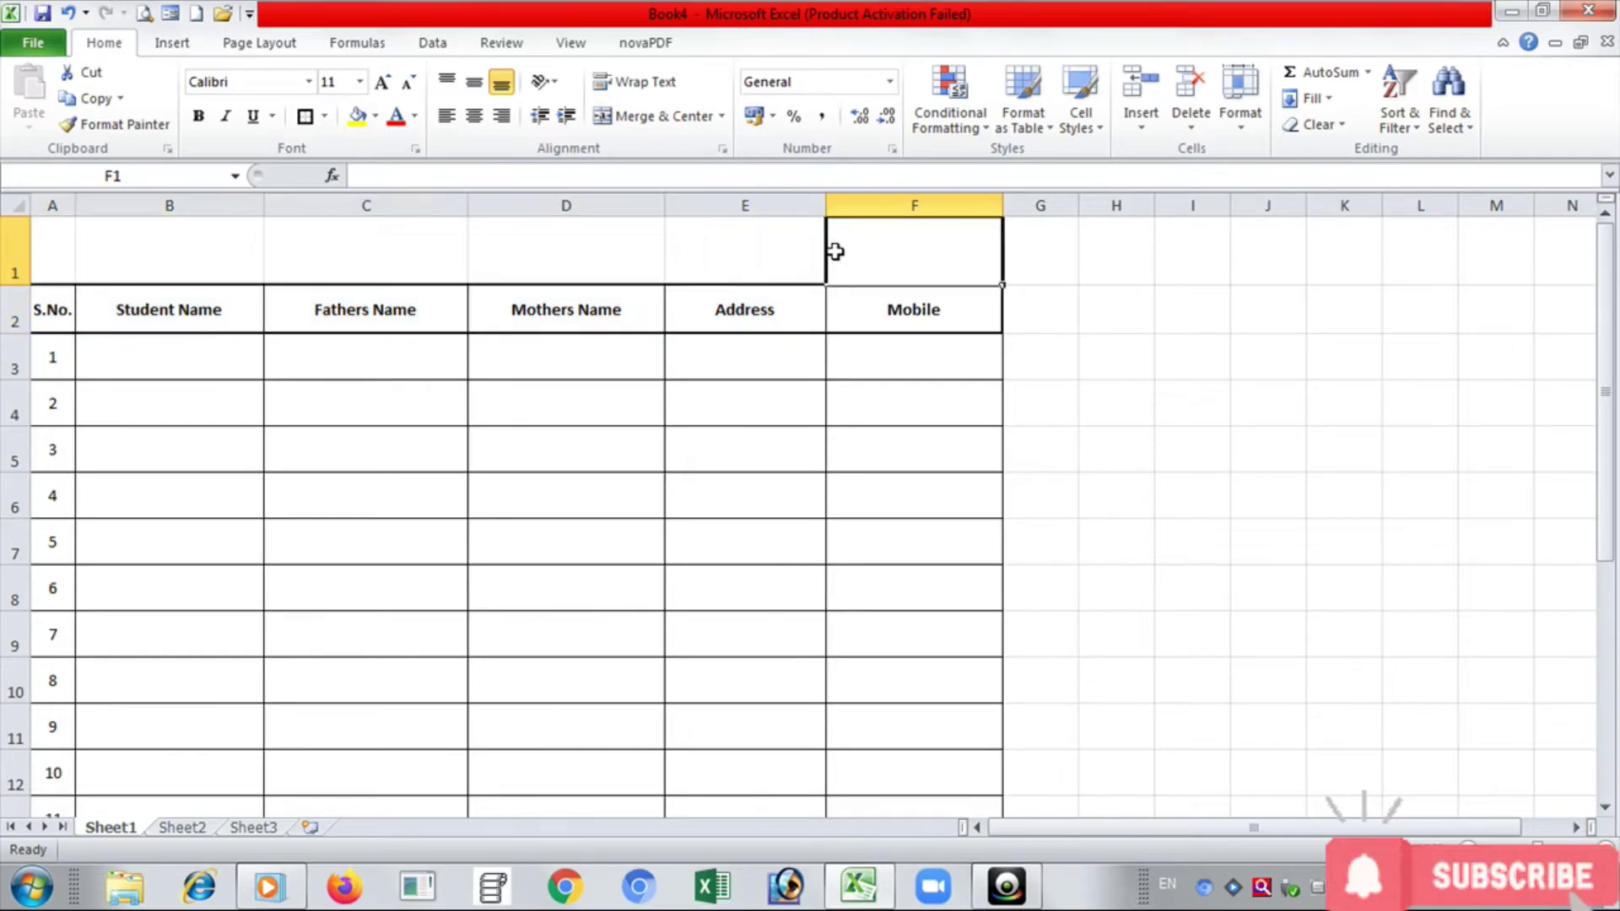
left_click(120, 241)
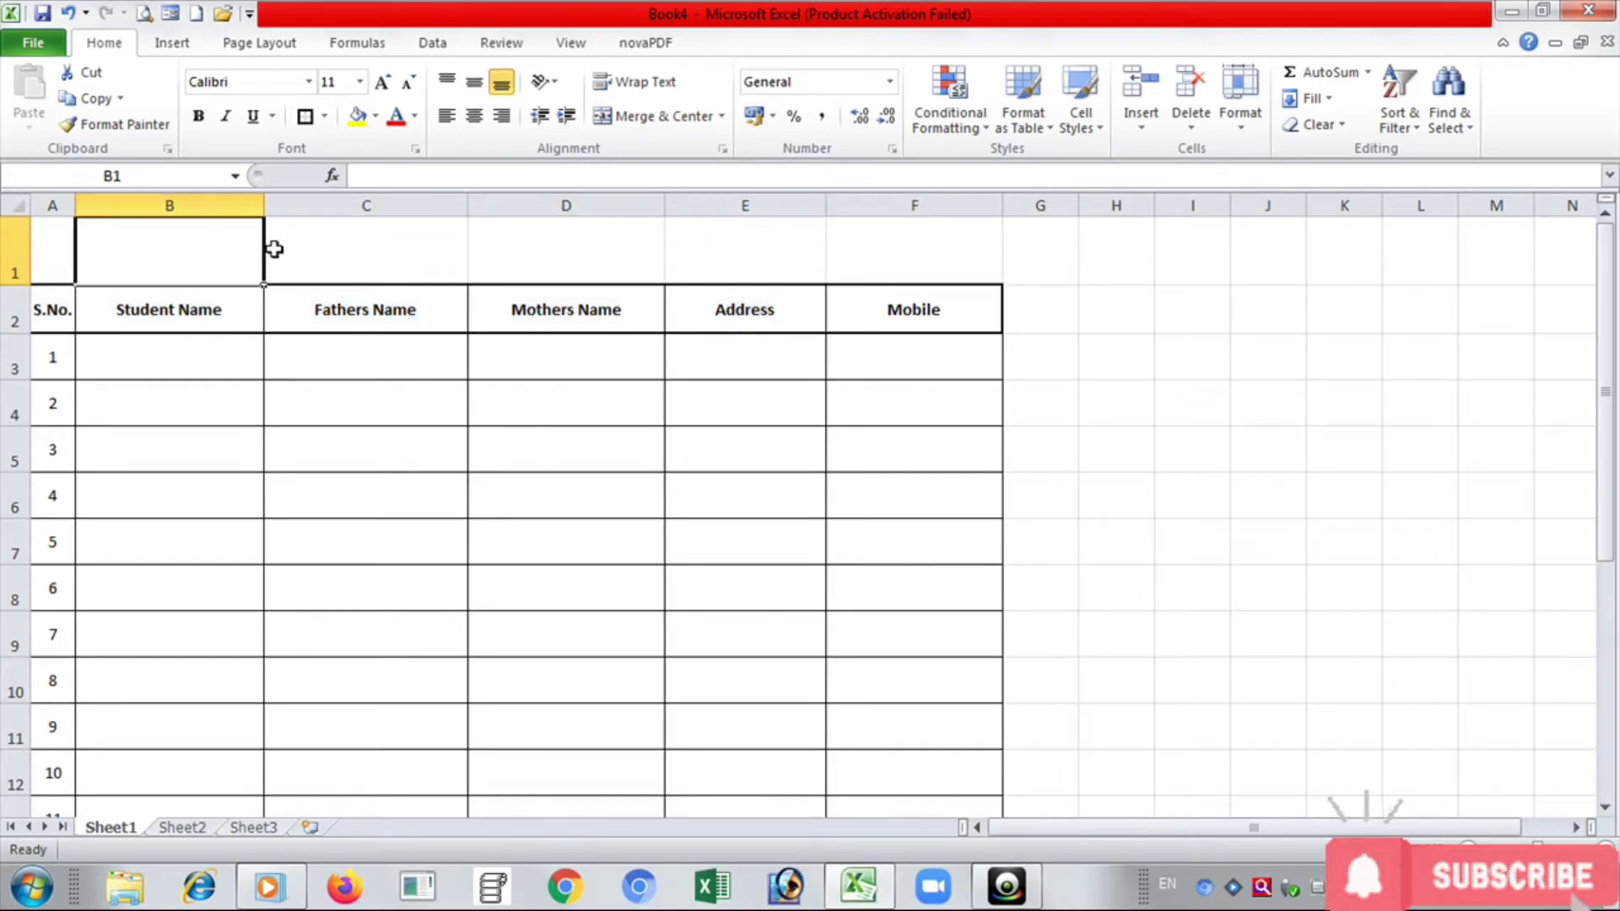
key("Left")
type("Stud")
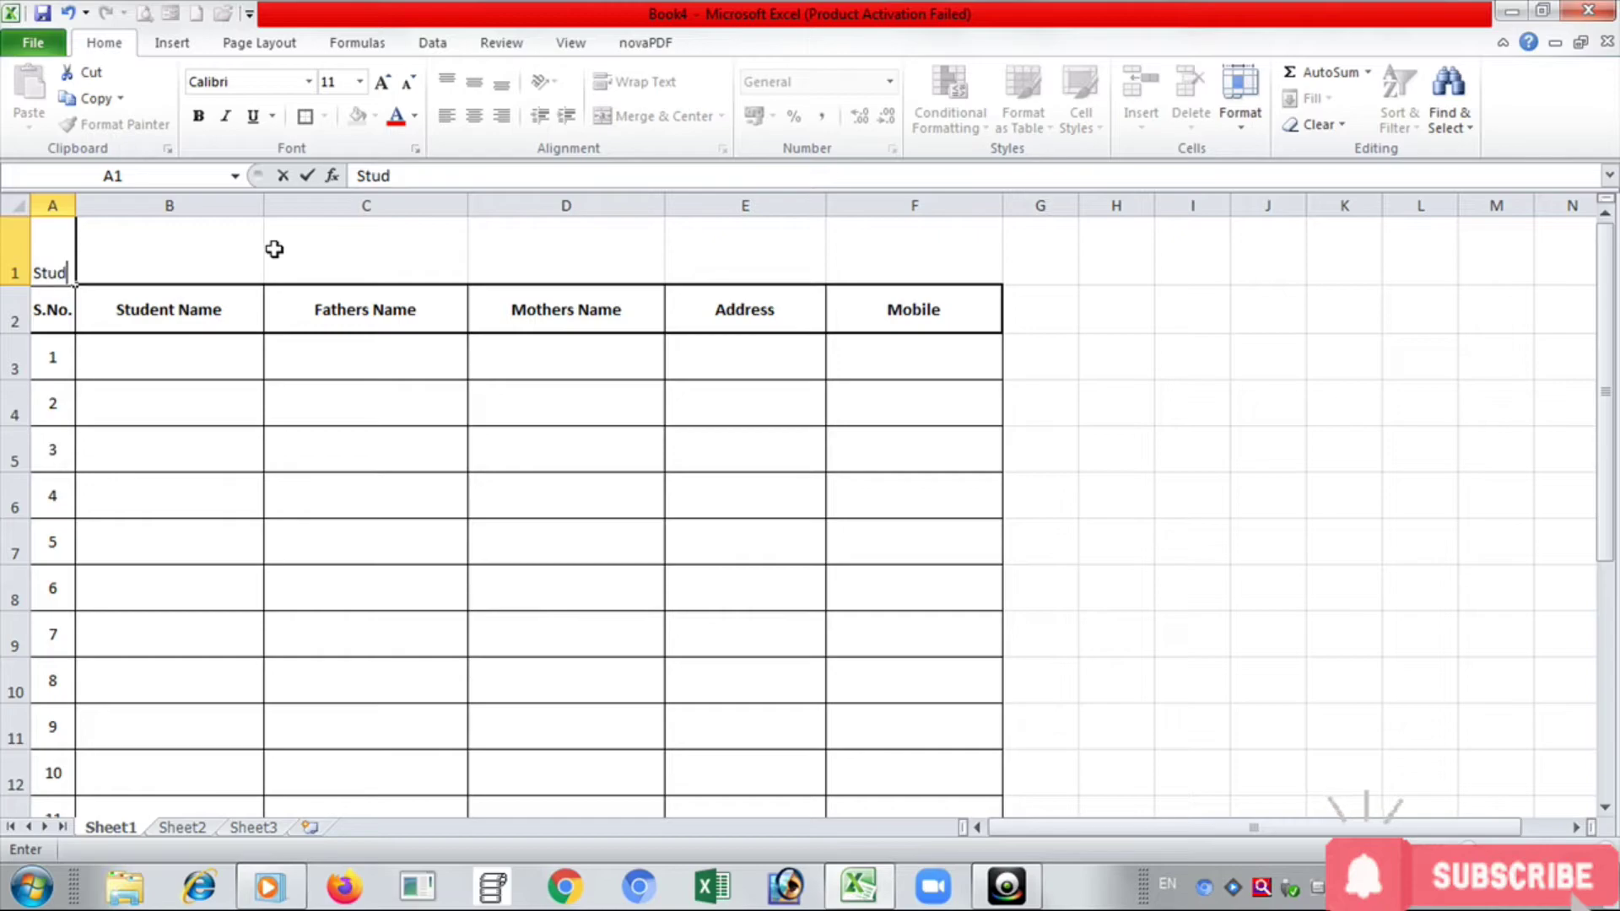
type("ents")
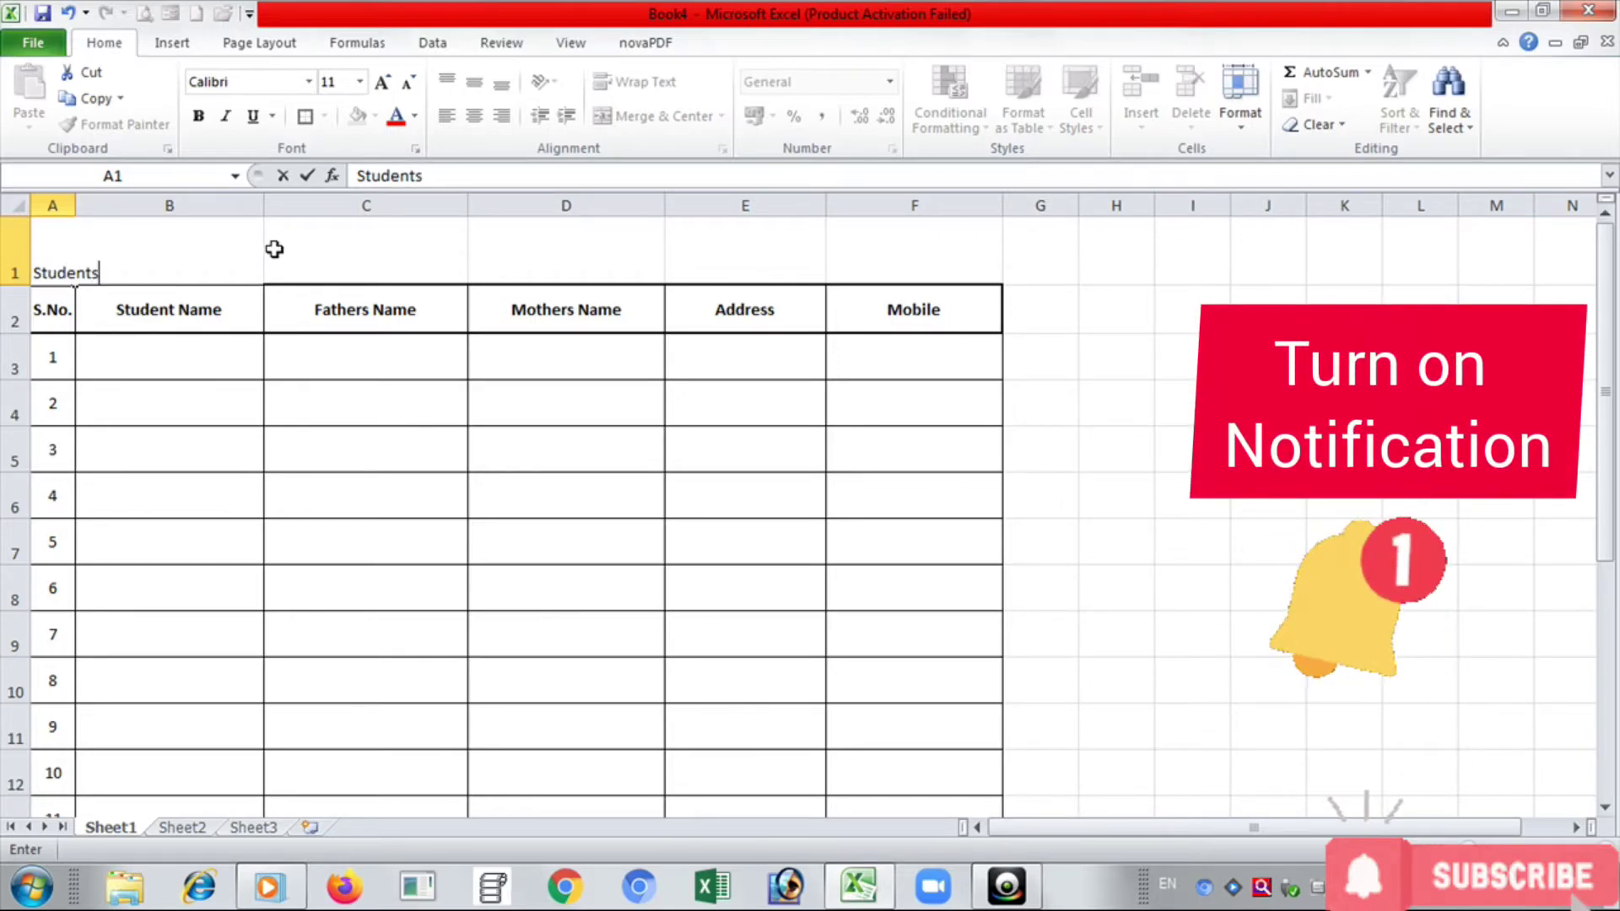
type(" Data Sheet")
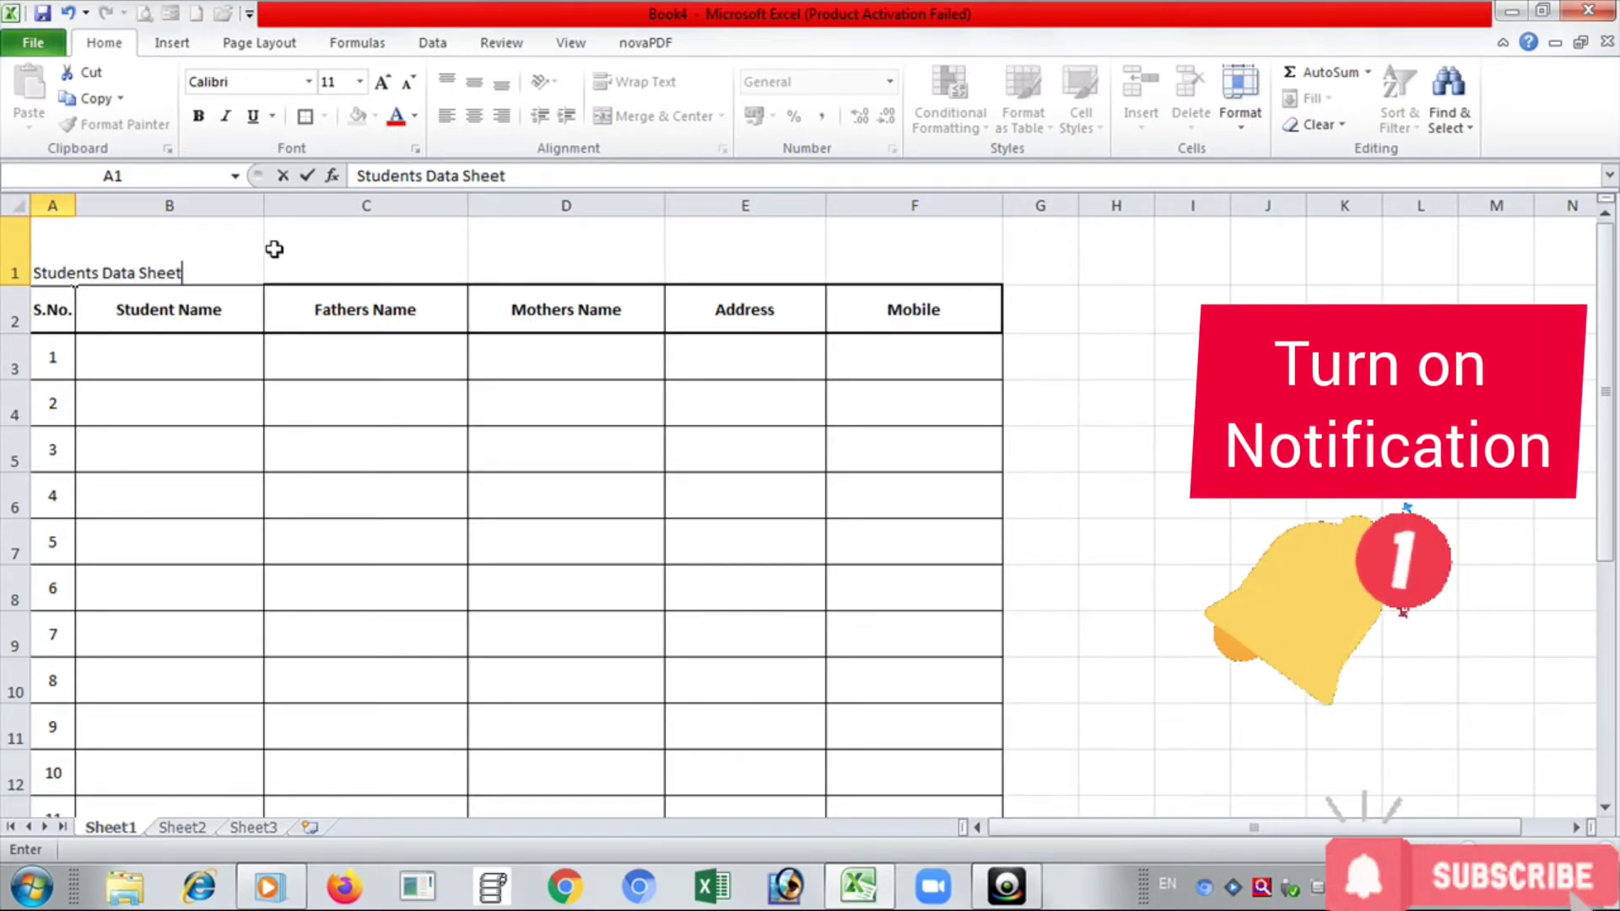
Commit the 'Students Data Sheet' title in A1 and select A1 through F1.
key("Return")
key("Up")
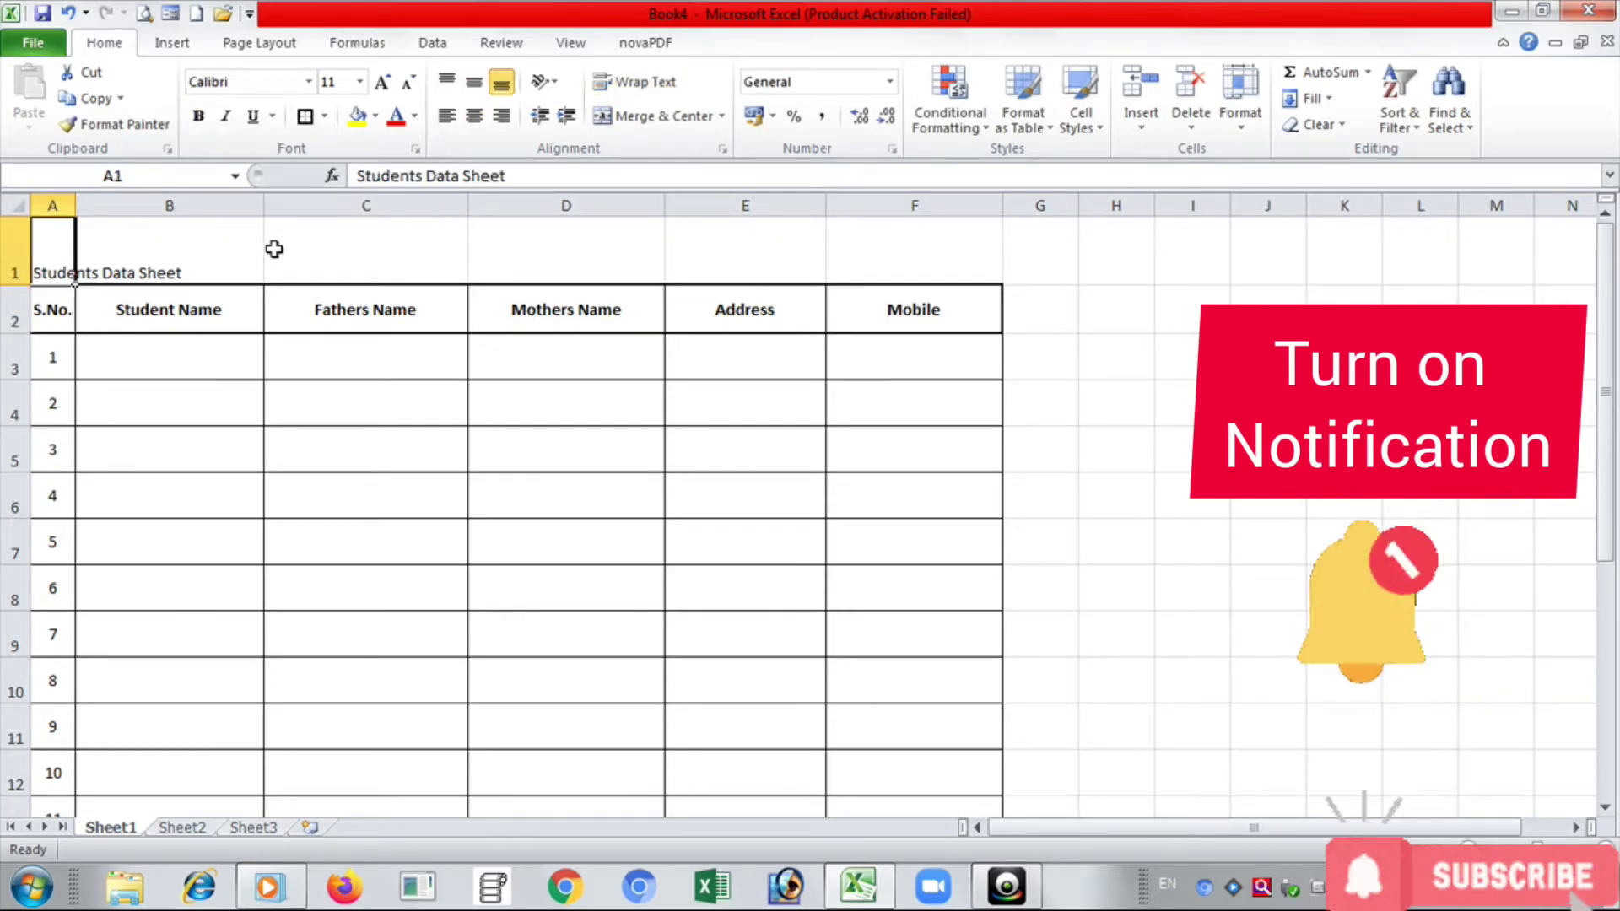
key("shift+Right")
key("shift+Right")
key("shift+Right")
key("shift+Right")
key("shift+Right")
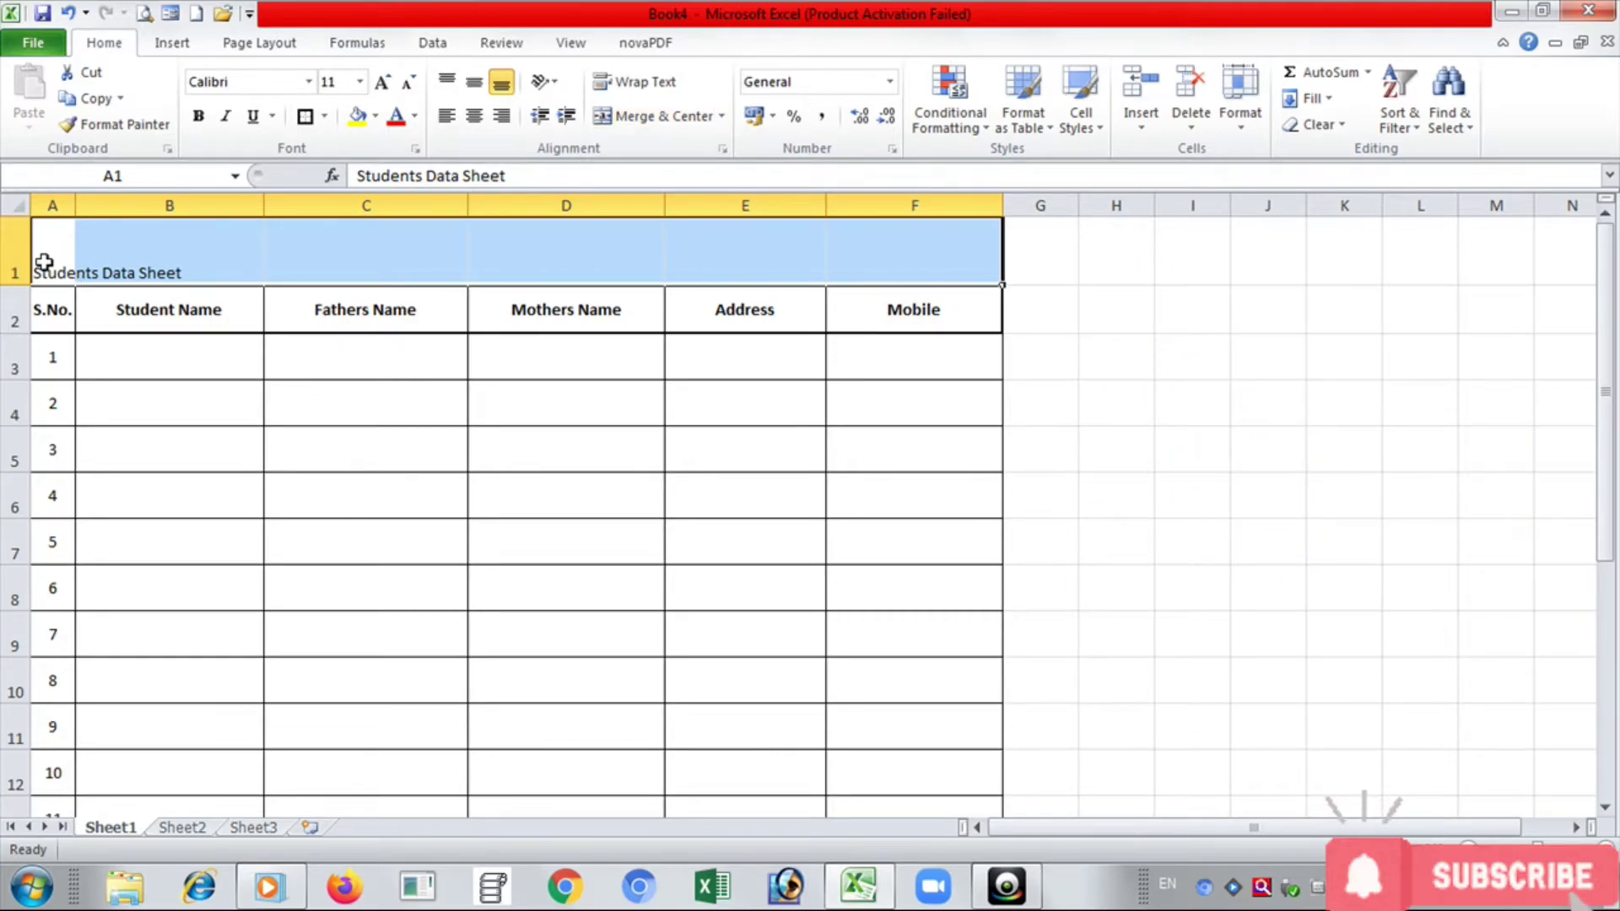
Merge A1:F1 with the title centred horizontally and vertically, and make it bold.
left_click_drag(44, 263, 909, 248)
left_click(639, 118)
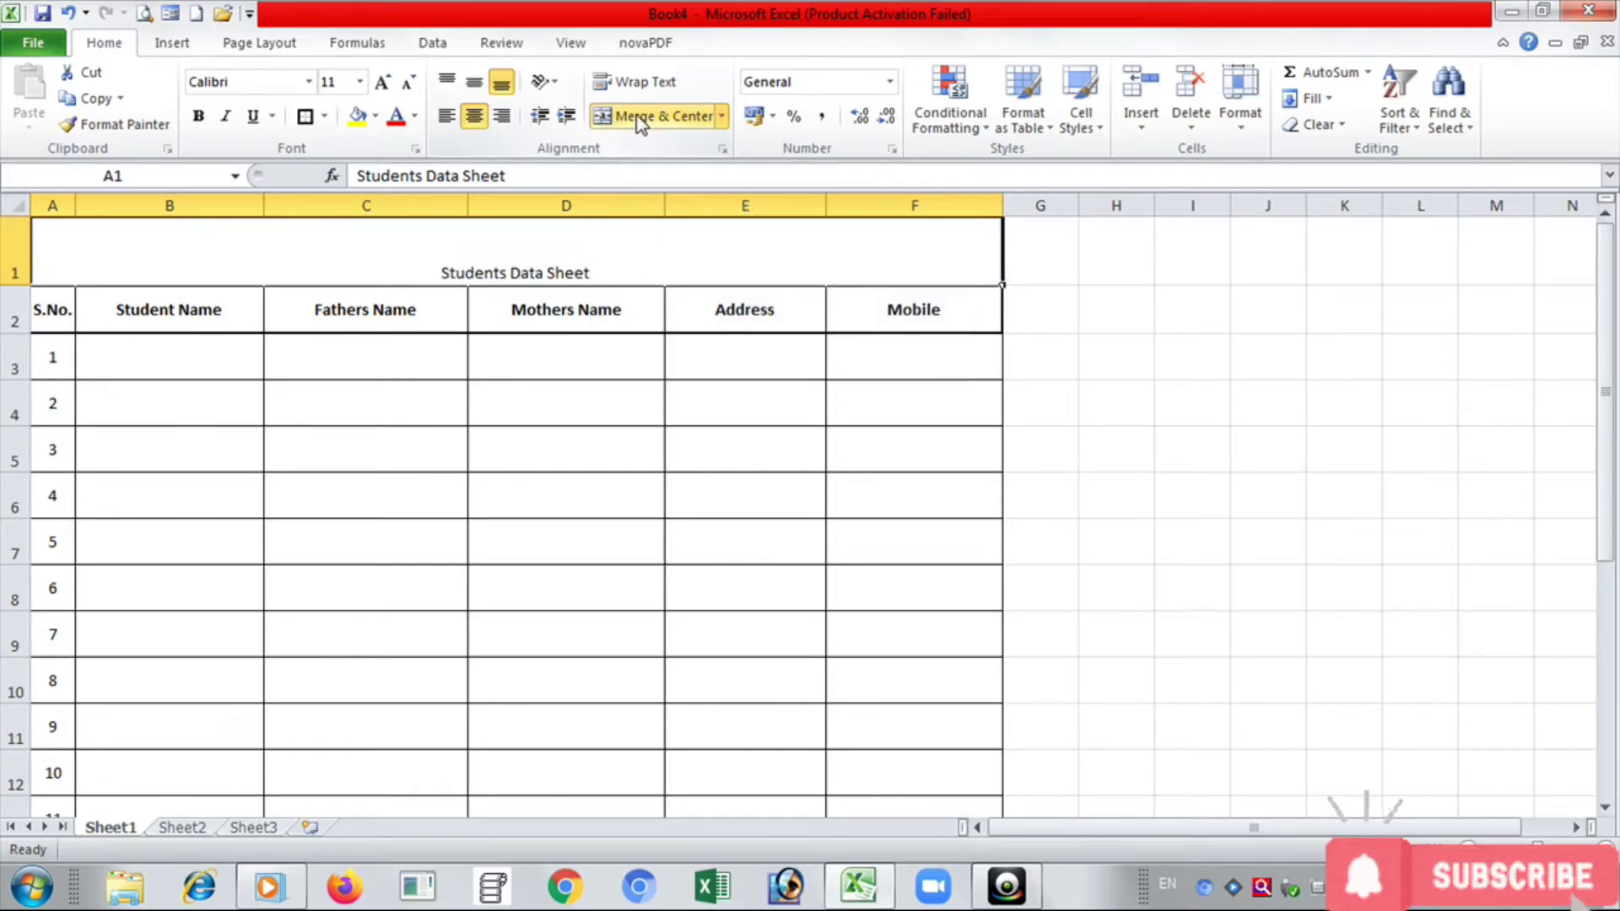
left_click(474, 84)
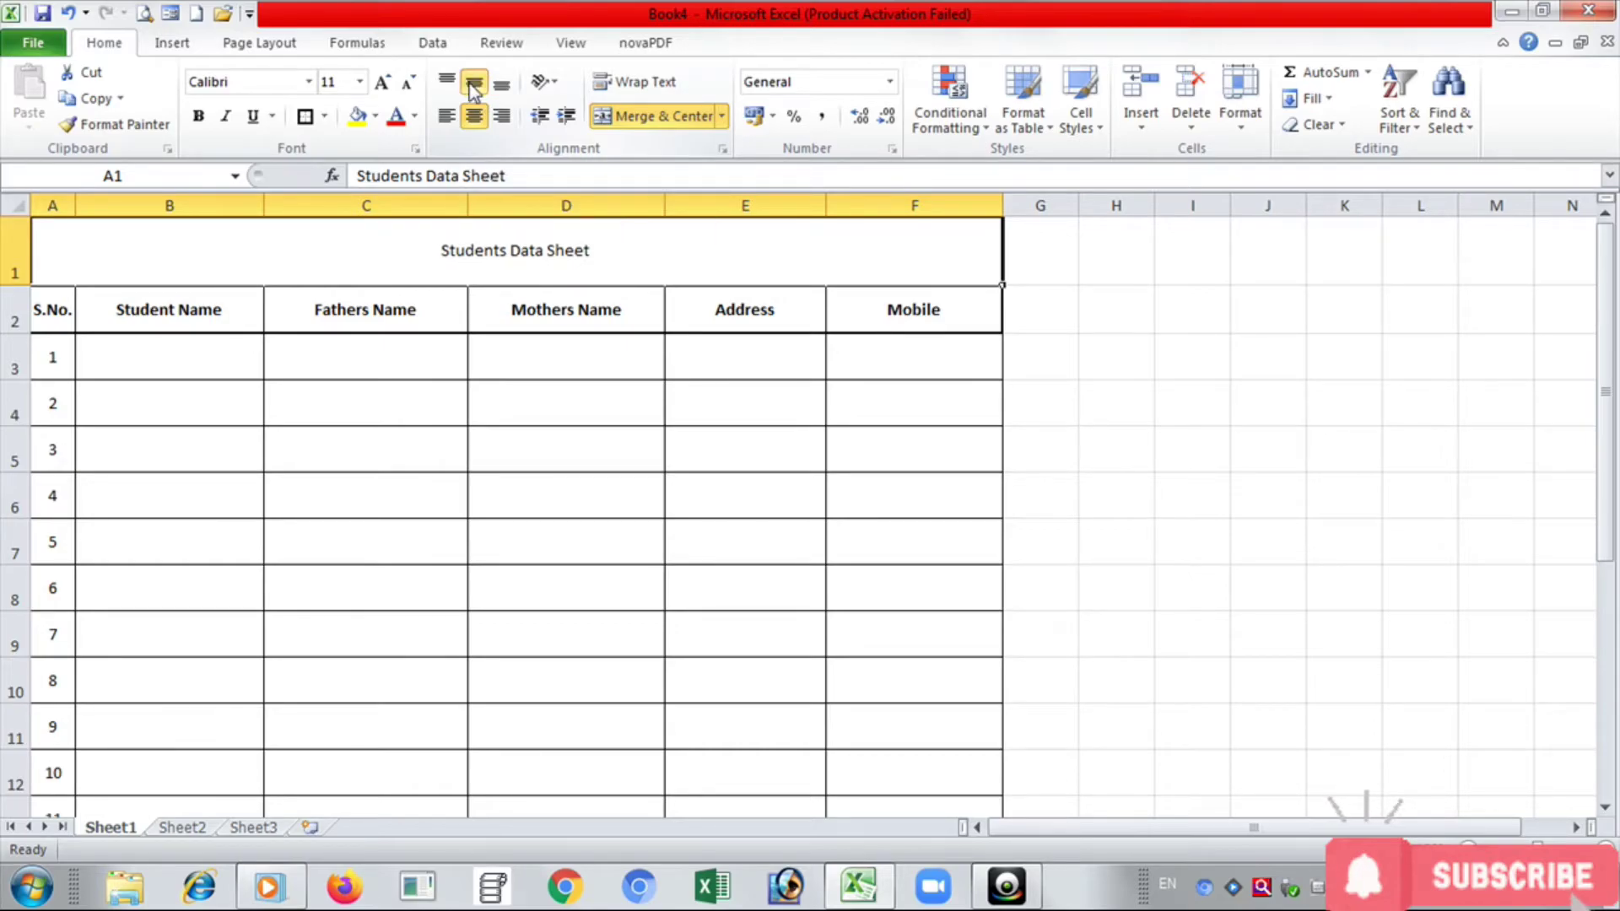
left_click(200, 117)
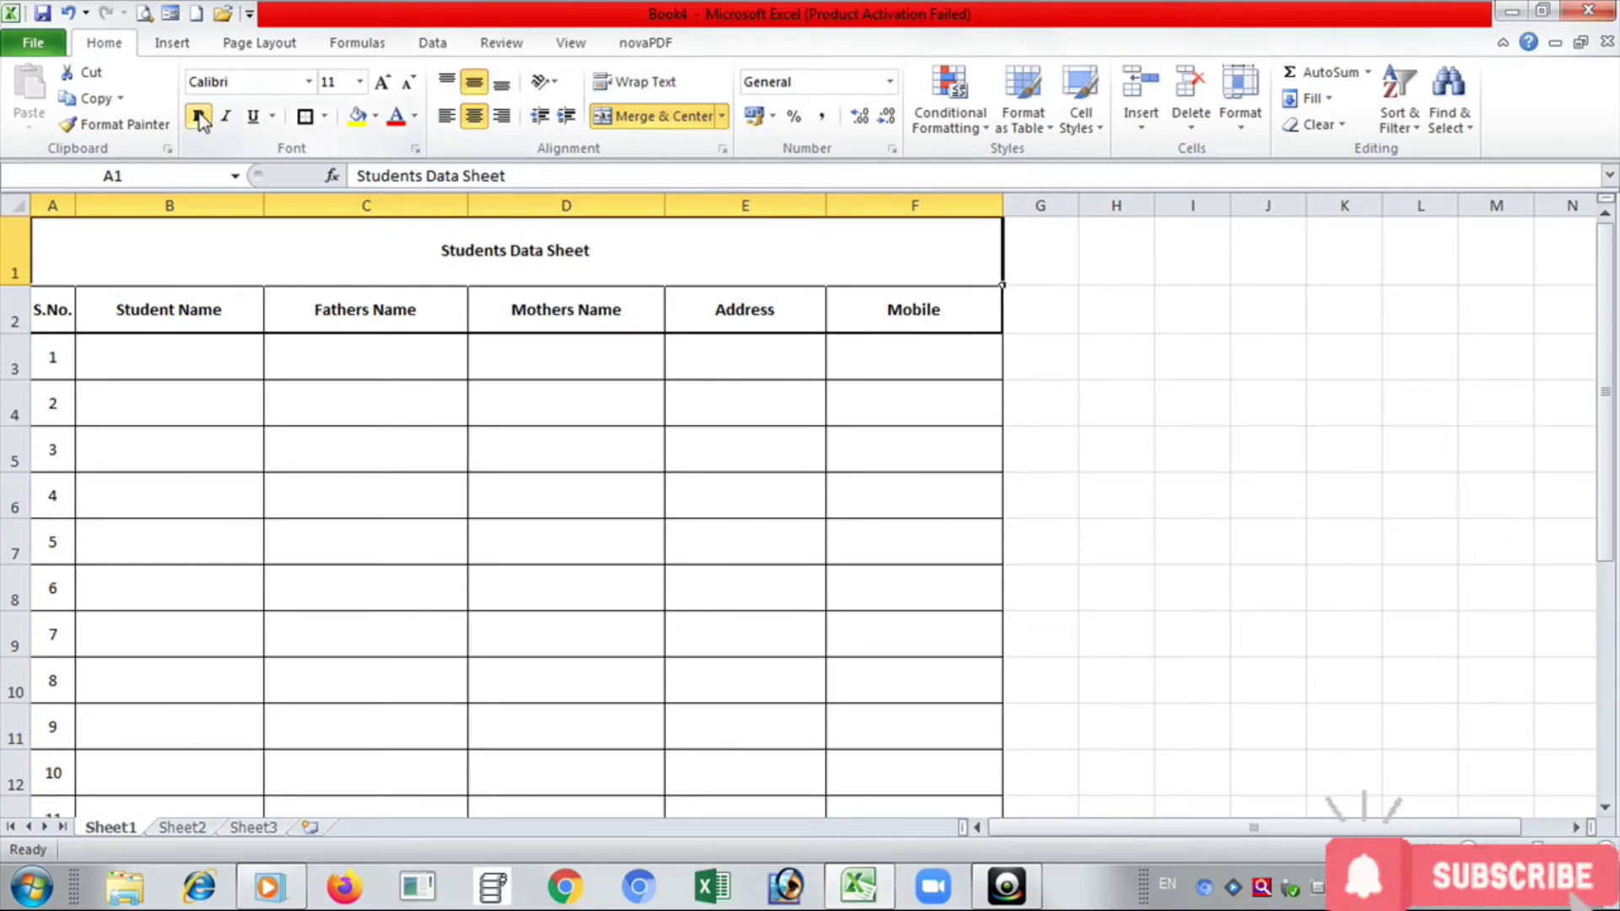
Enlarge the title to 36 pt and give it red text on a yellow fill.
double_click(381, 84)
triple_click(381, 85)
double_click(381, 84)
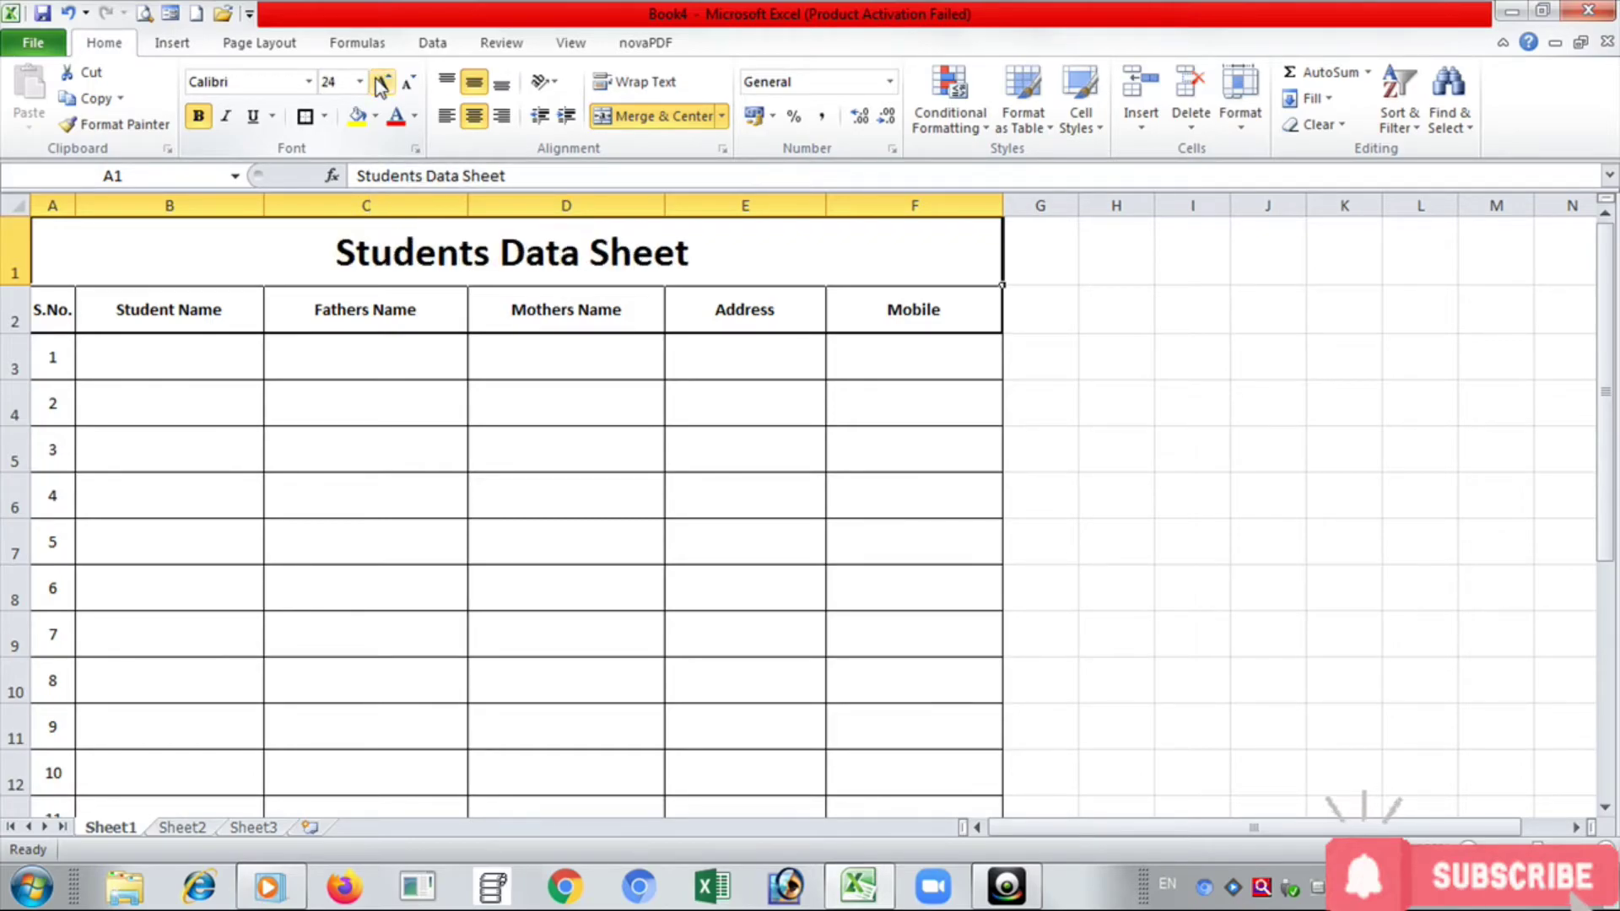
left_click(382, 84)
left_click(382, 84)
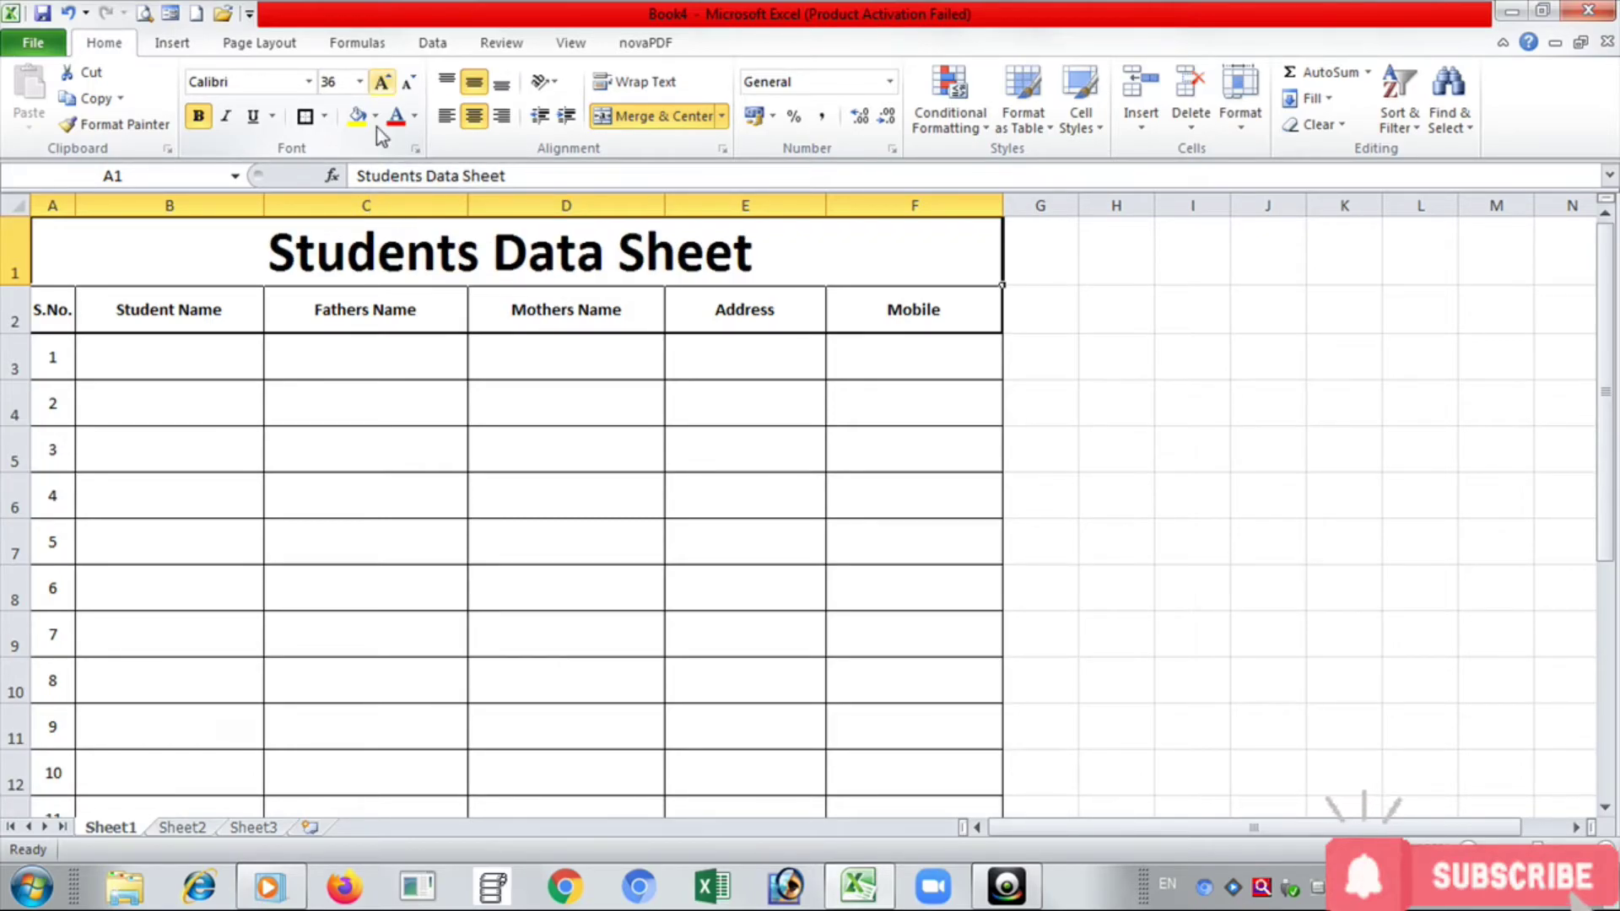
left_click(356, 116)
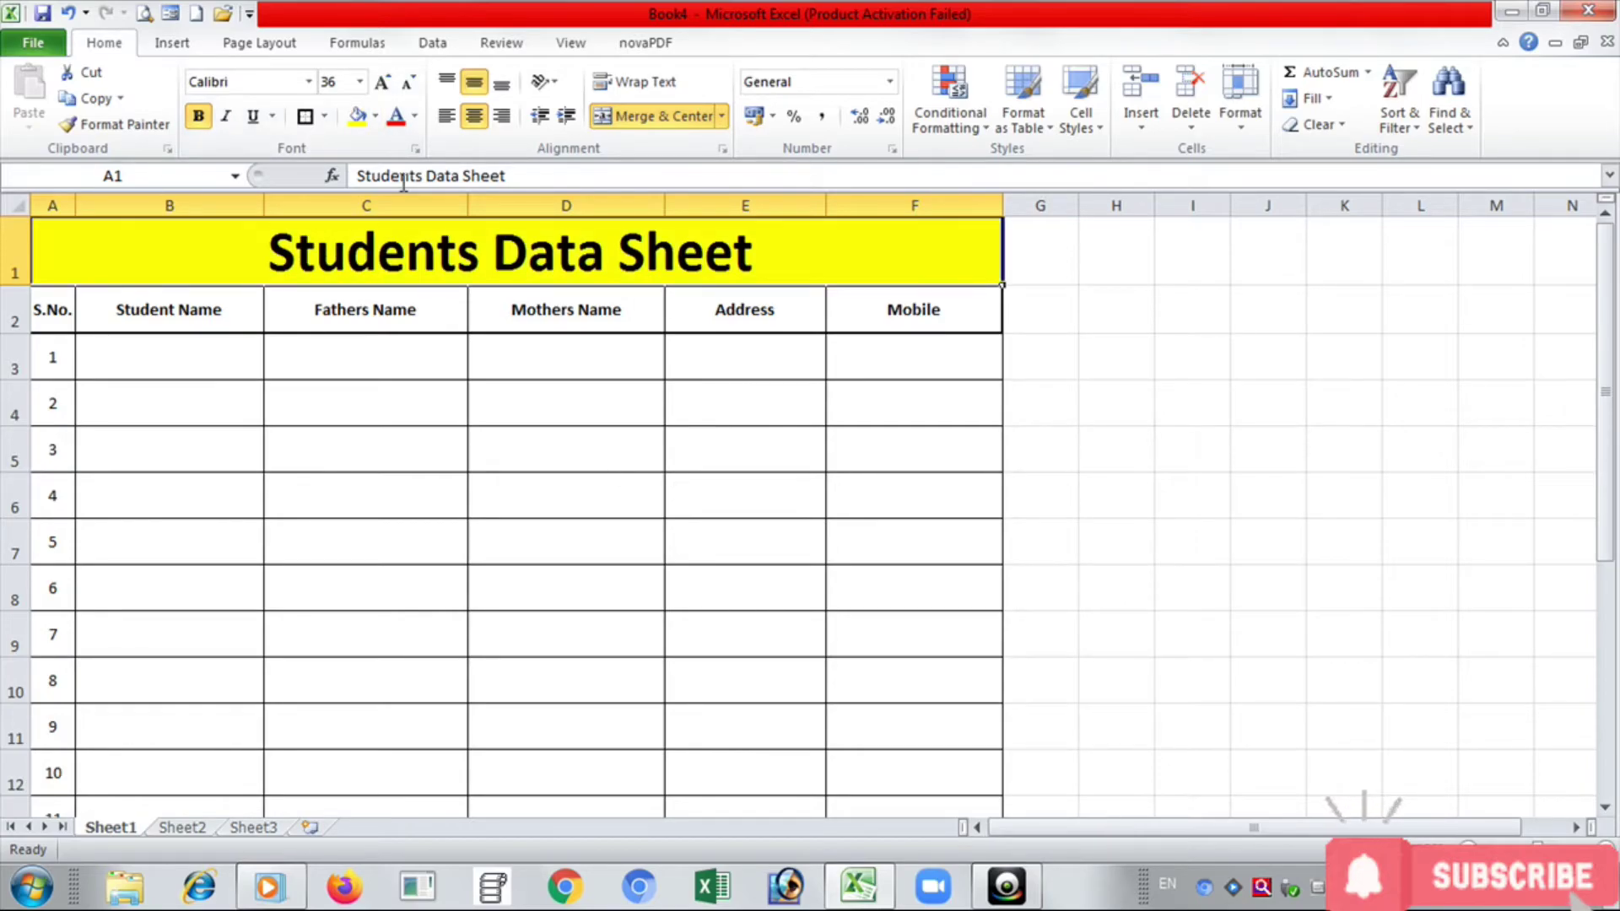
left_click(398, 118)
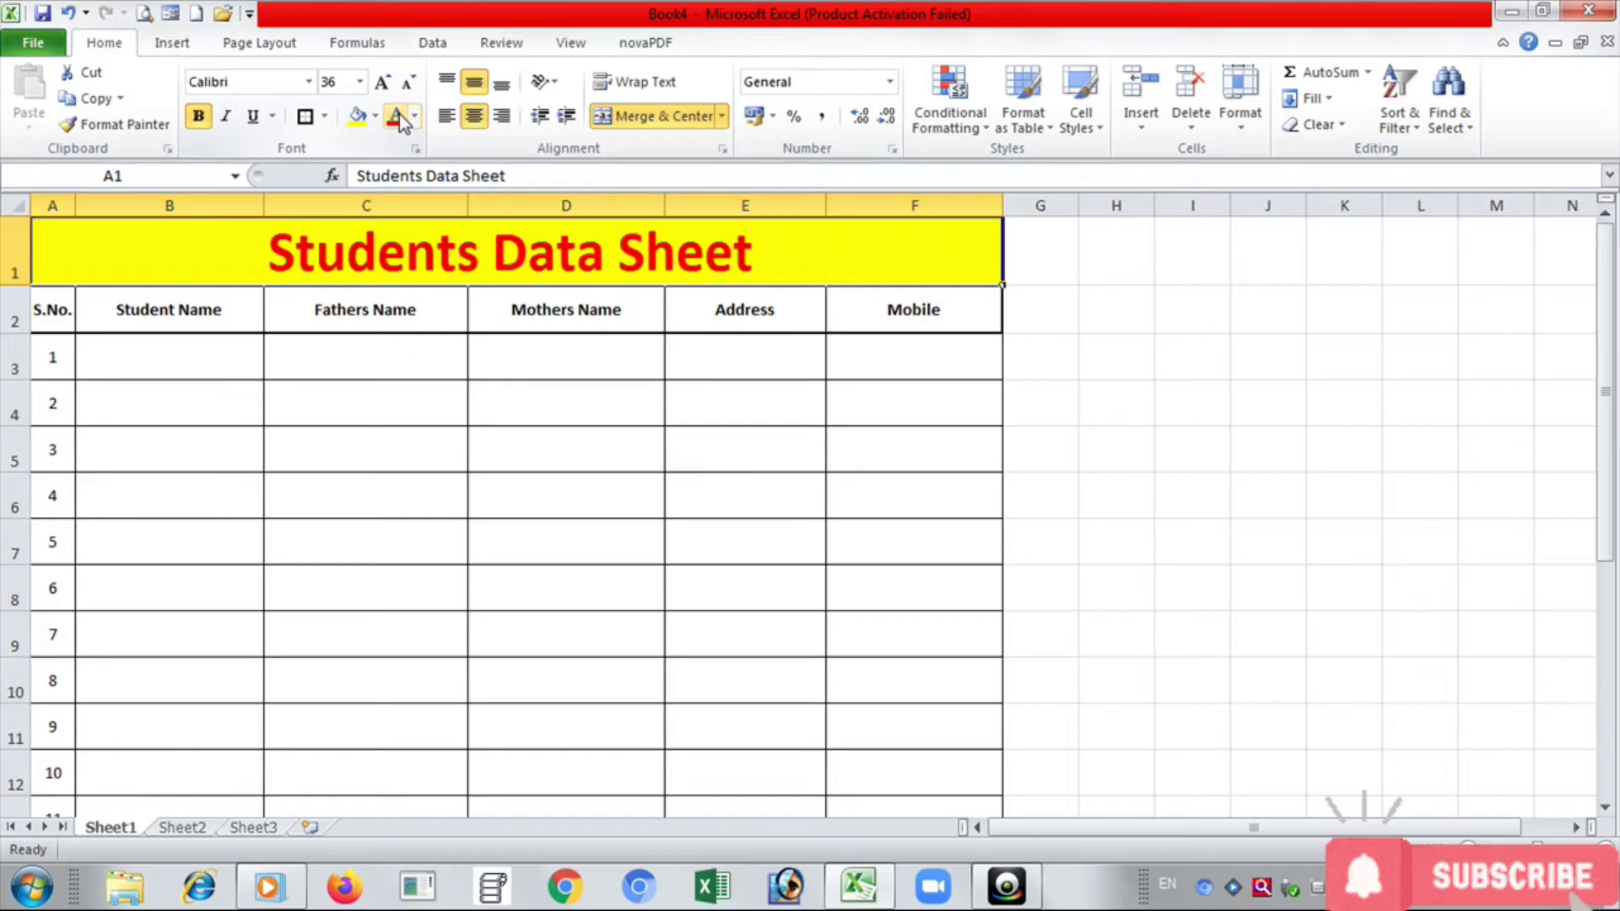
left_click(753, 573)
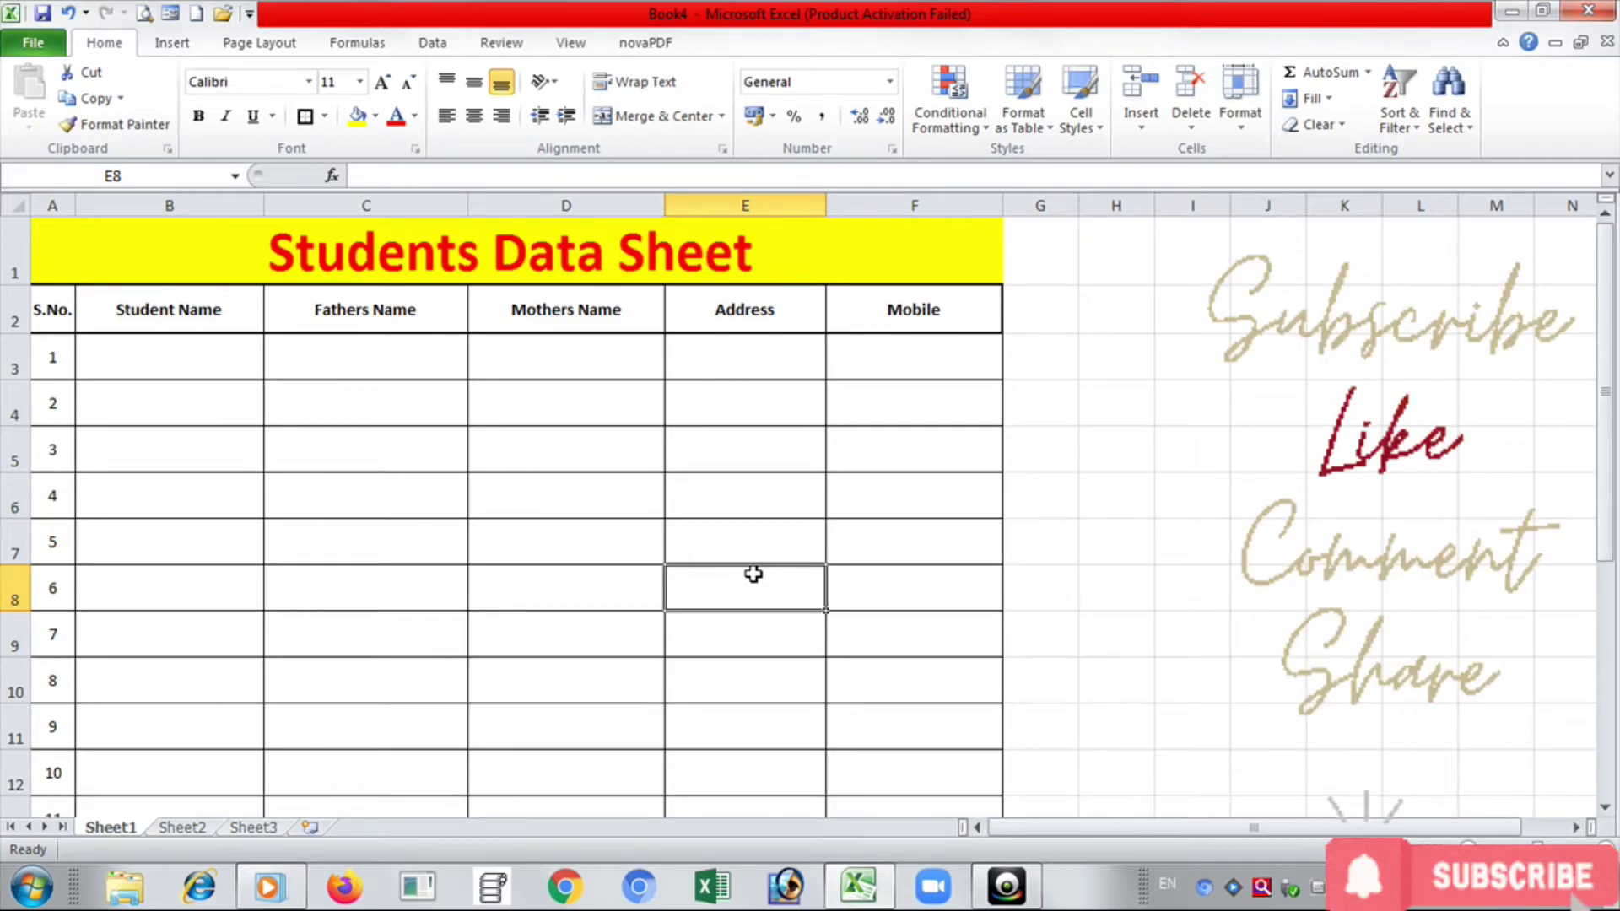
Save the workbook as an Excel Workbook named DataSheeet, replacing the default name Book4.
left_click(30, 47)
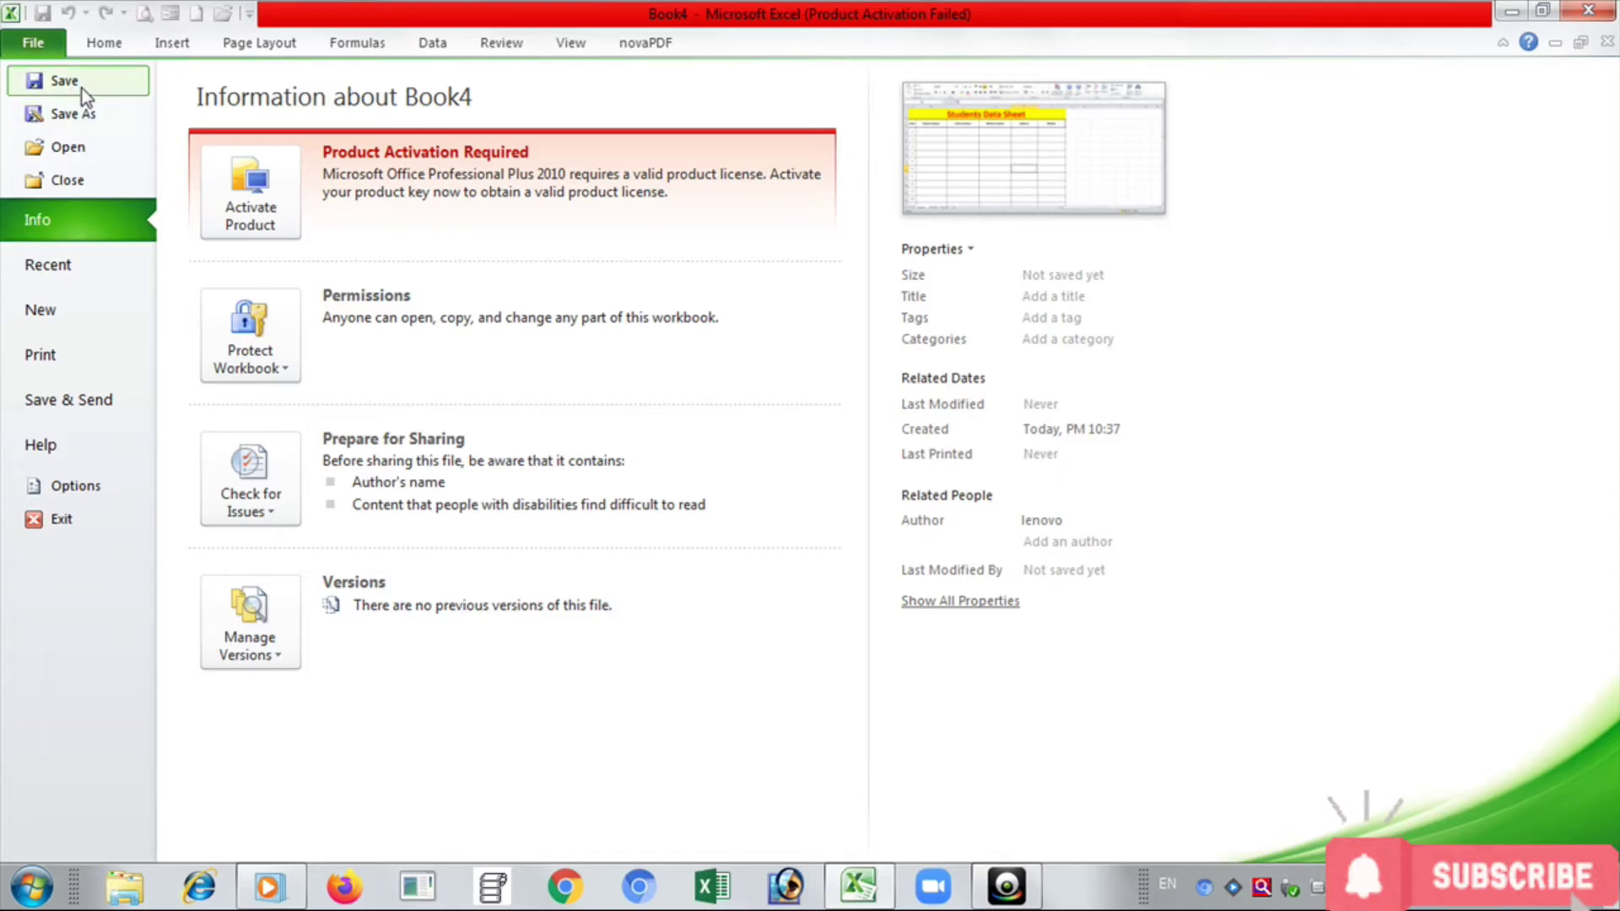
left_click(83, 85)
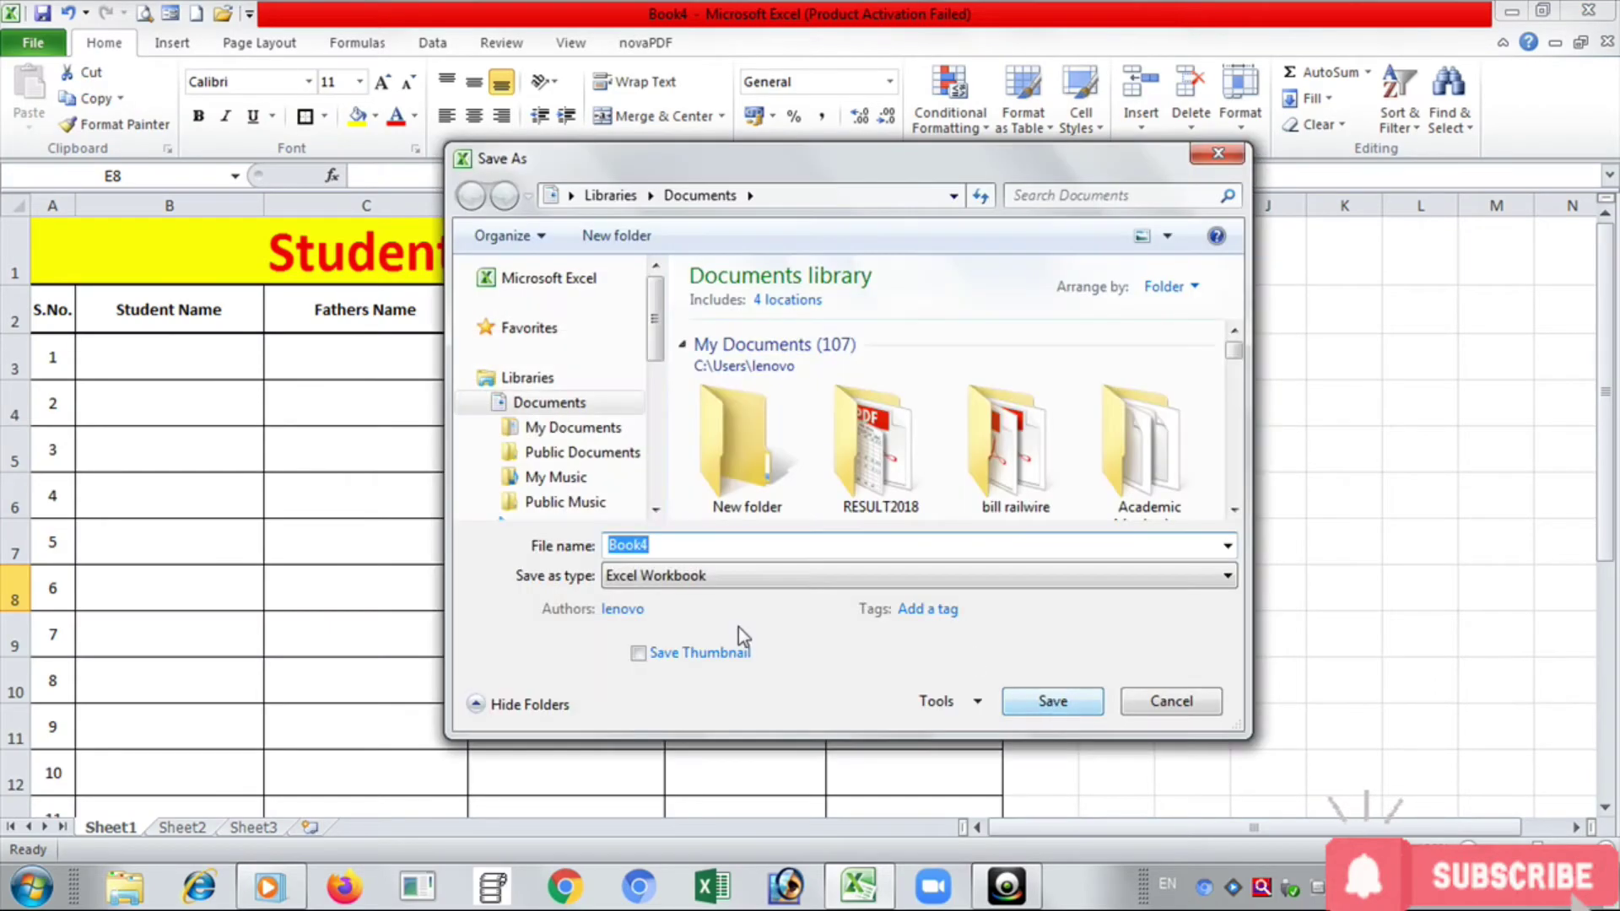
left_click(660, 581)
left_click(660, 580)
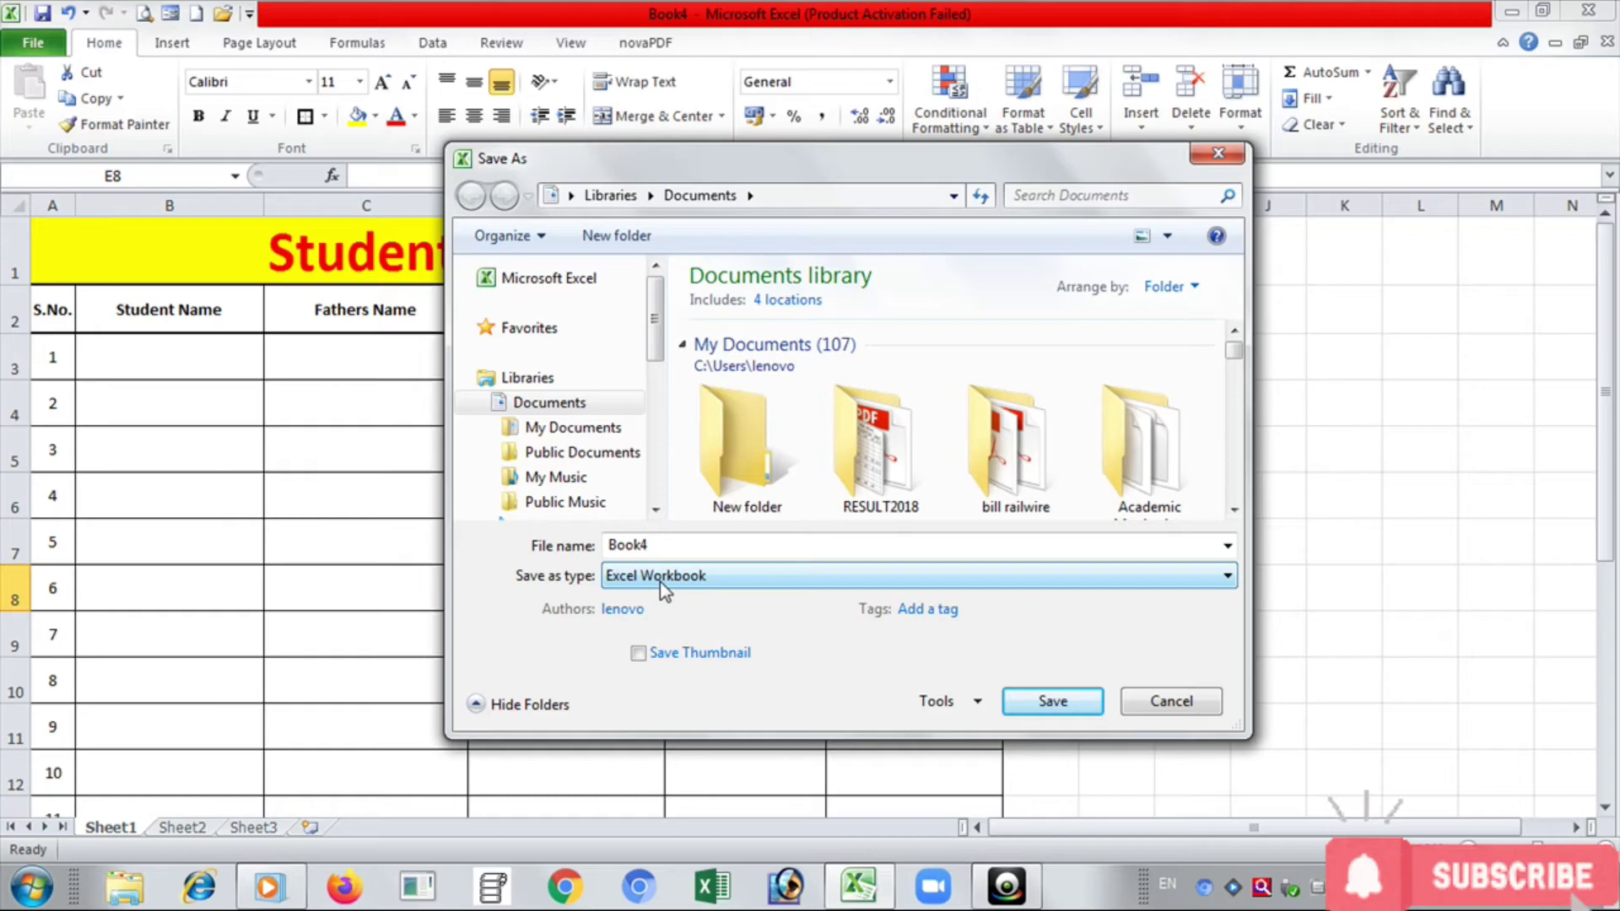
double_click(652, 553)
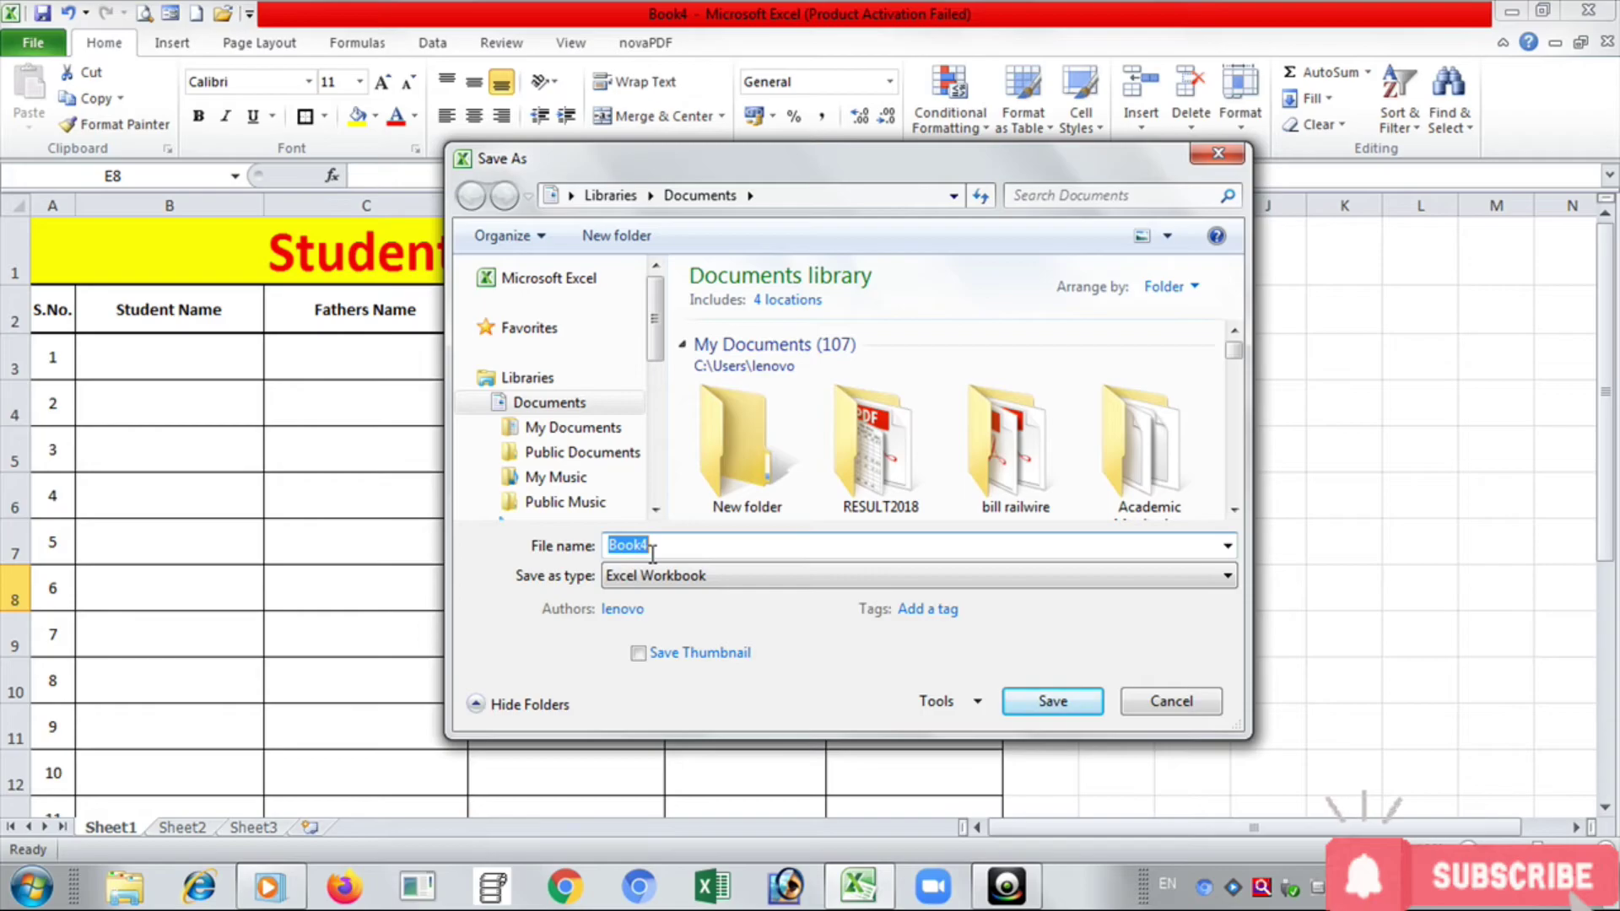
type("DataSheeet")
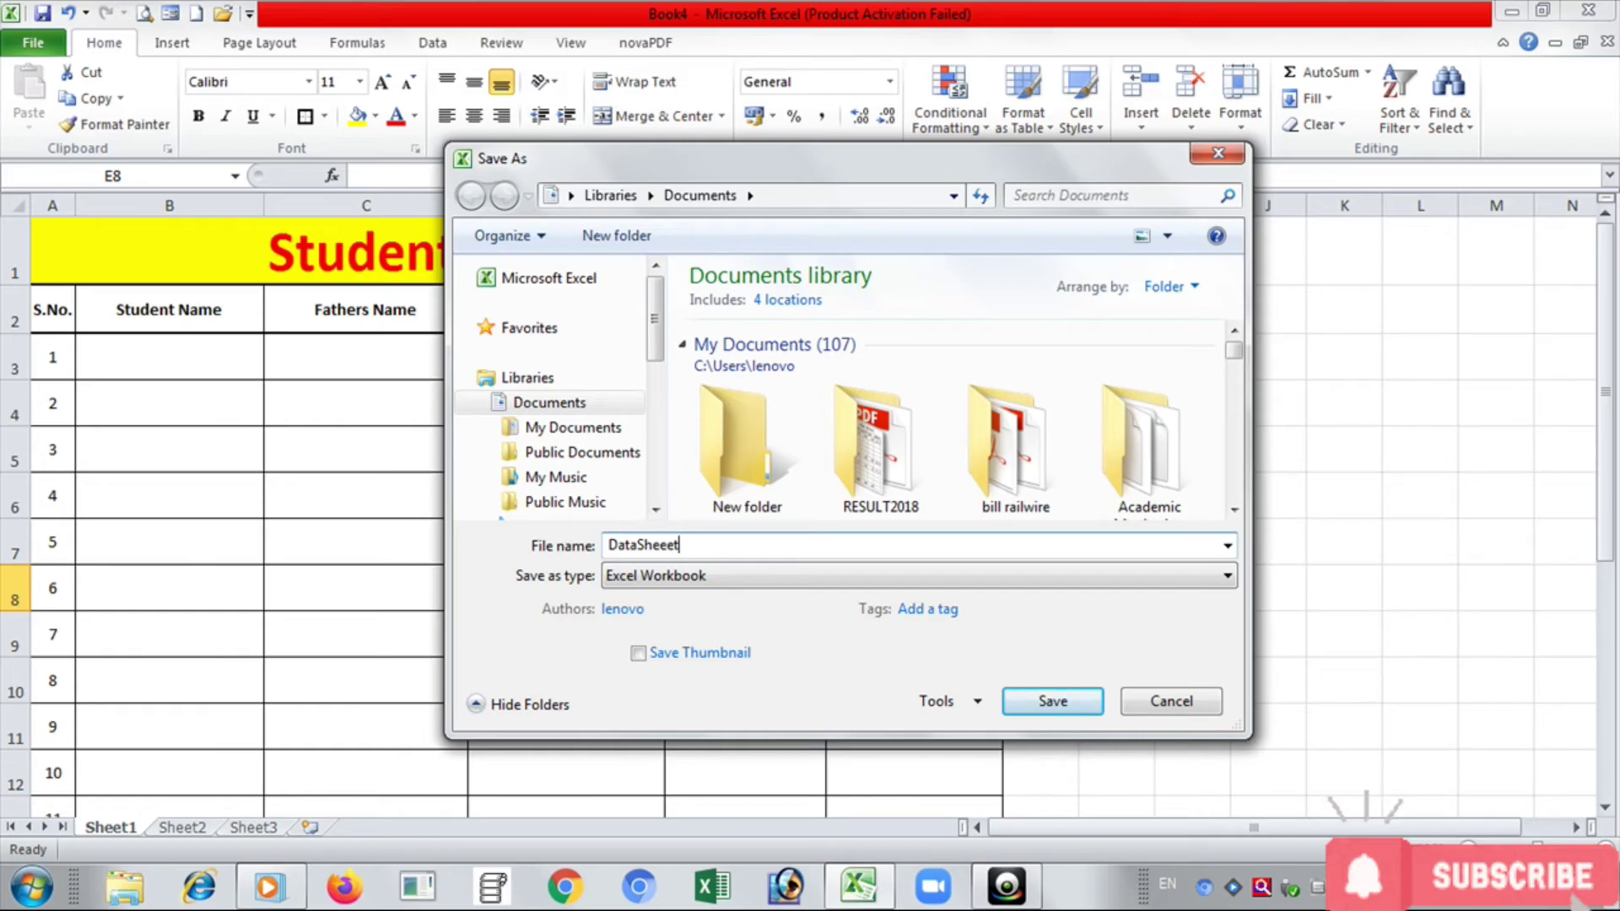
key("Return")
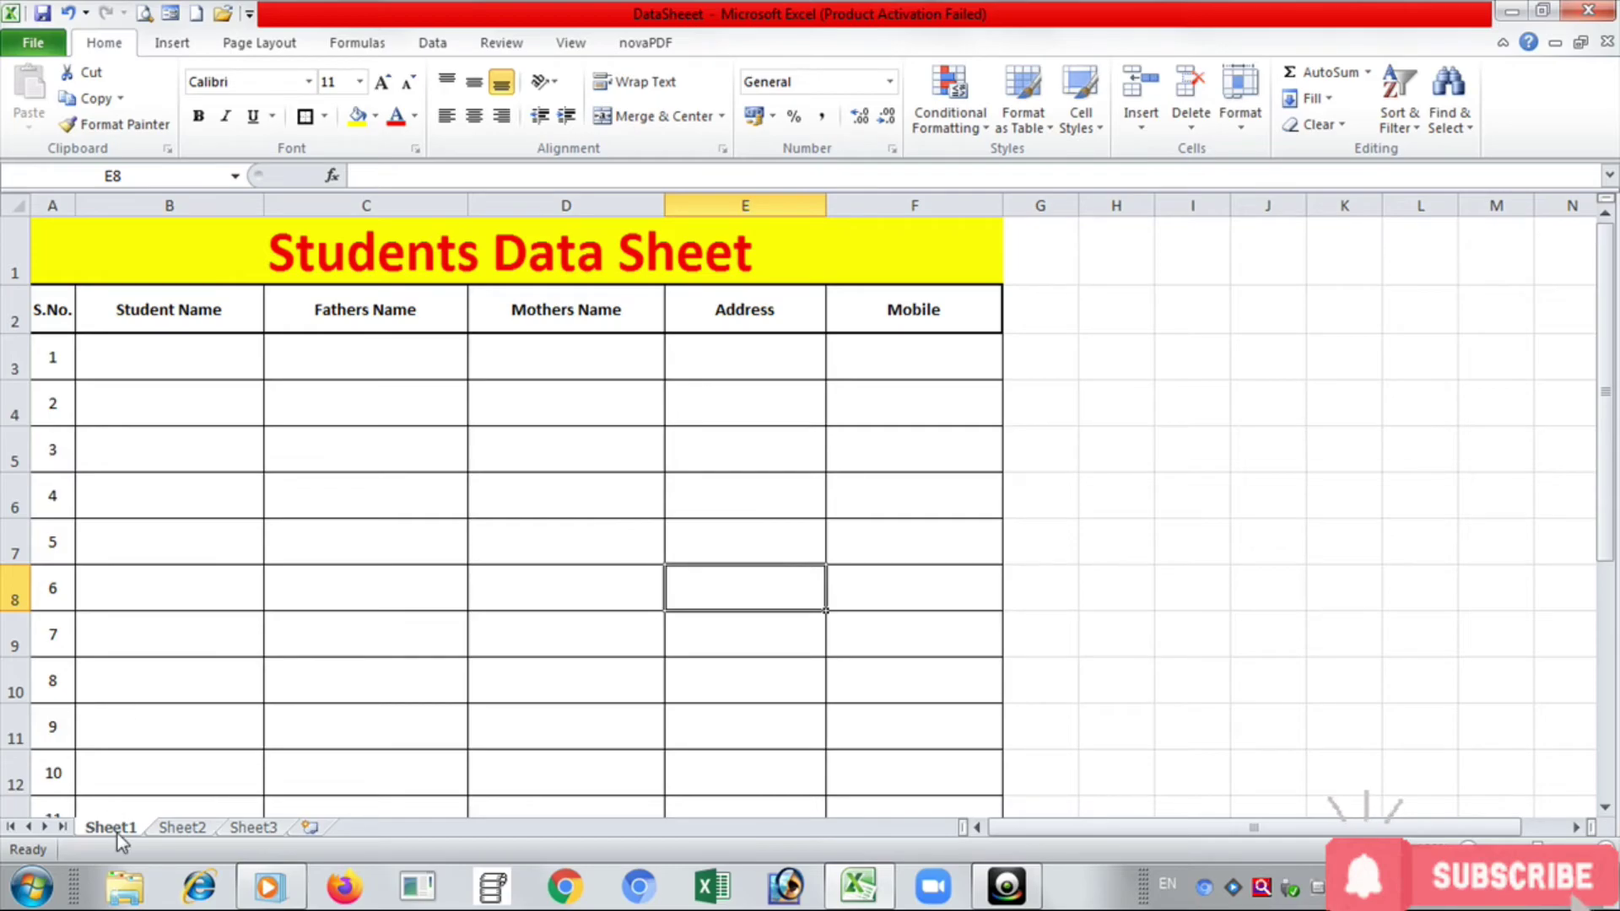
Rename the Sheet1 worksheet tab to StudentSheet.
left_click(275, 752)
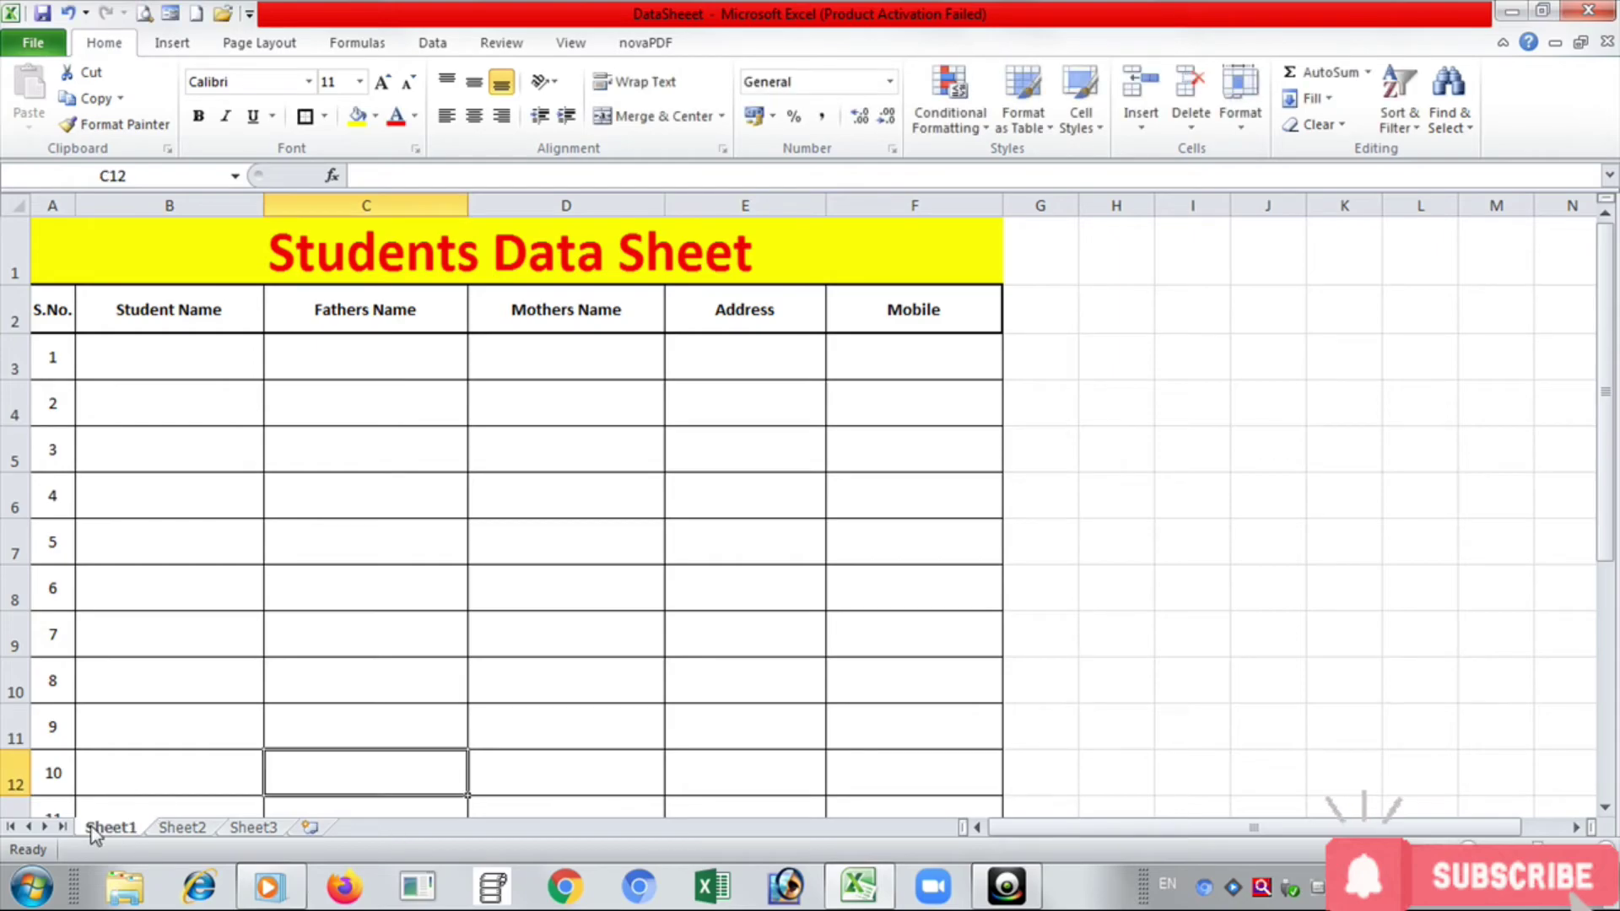
double_click(109, 829)
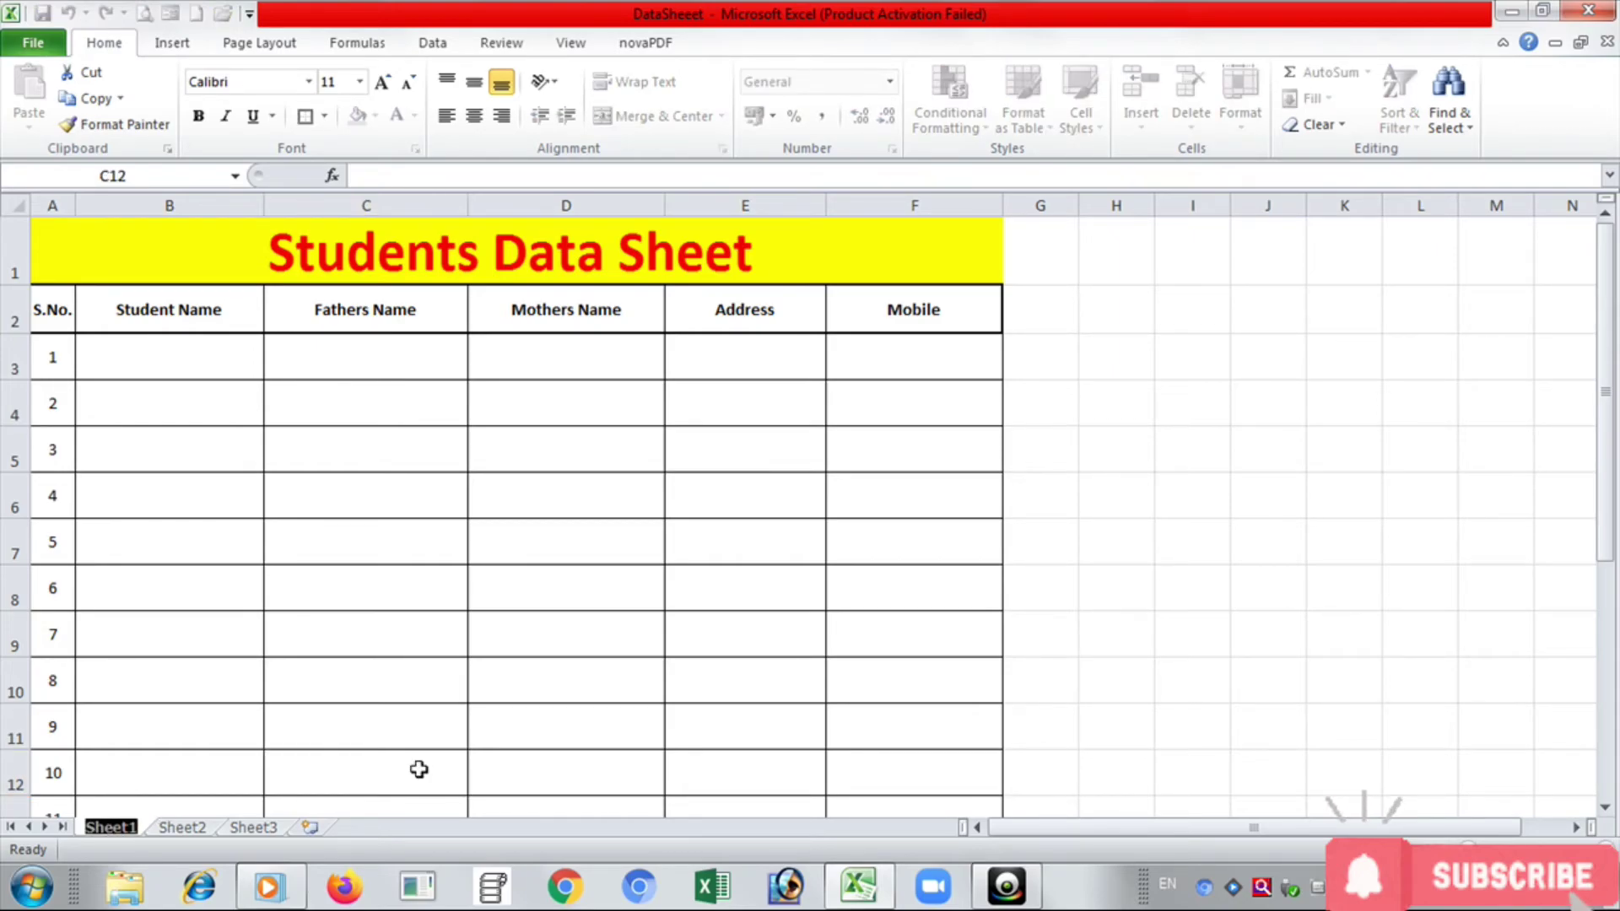
type("Student")
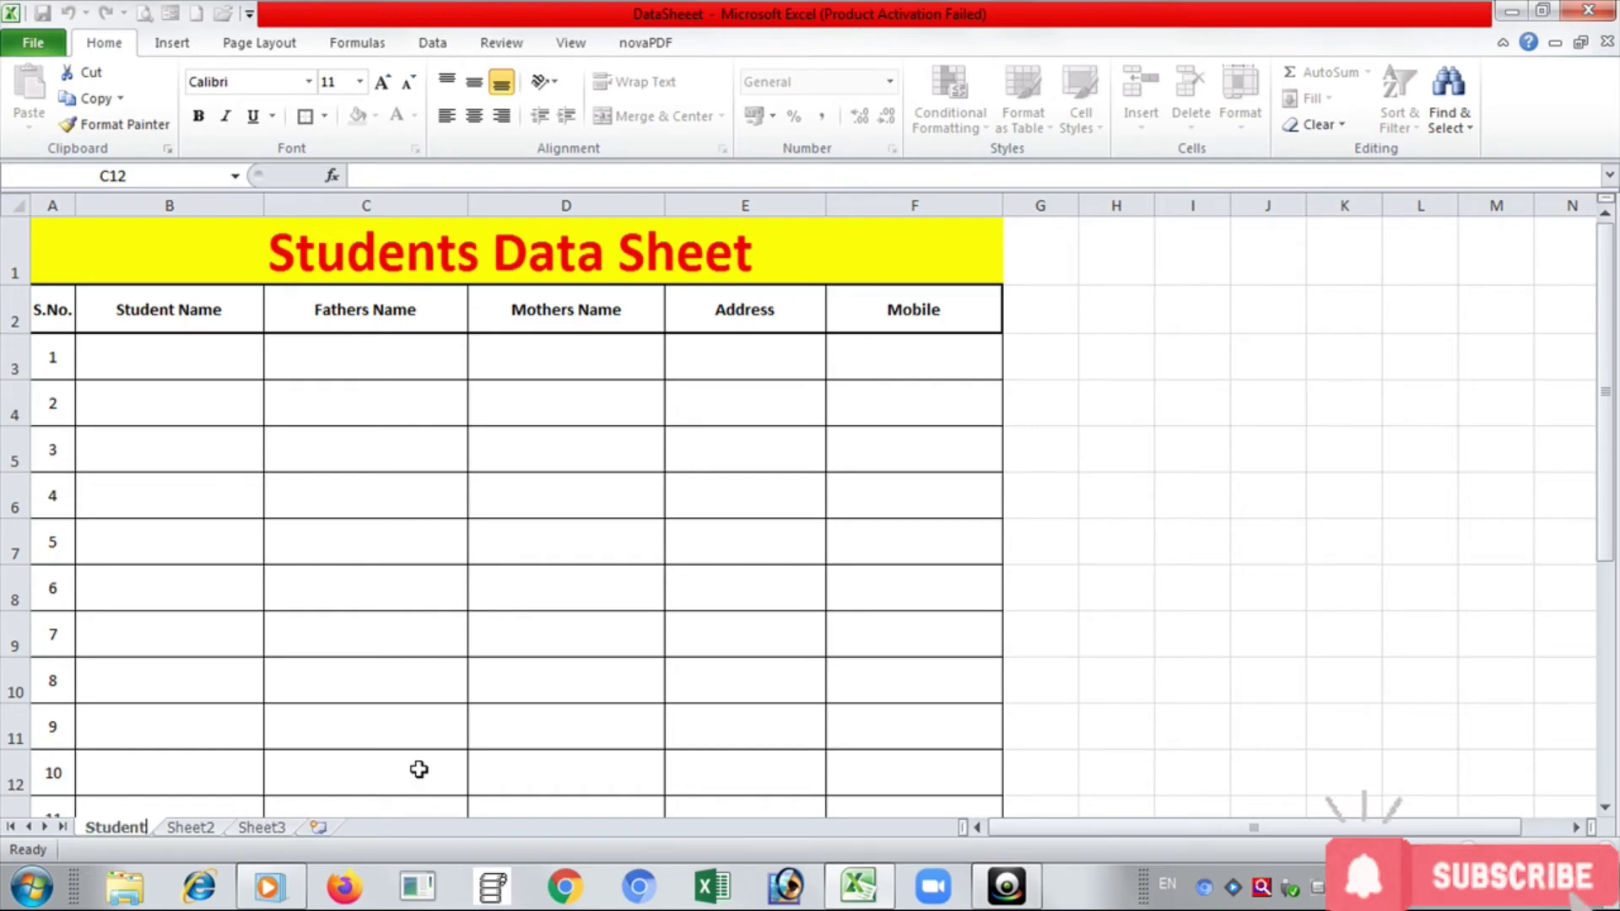
type("Sheet")
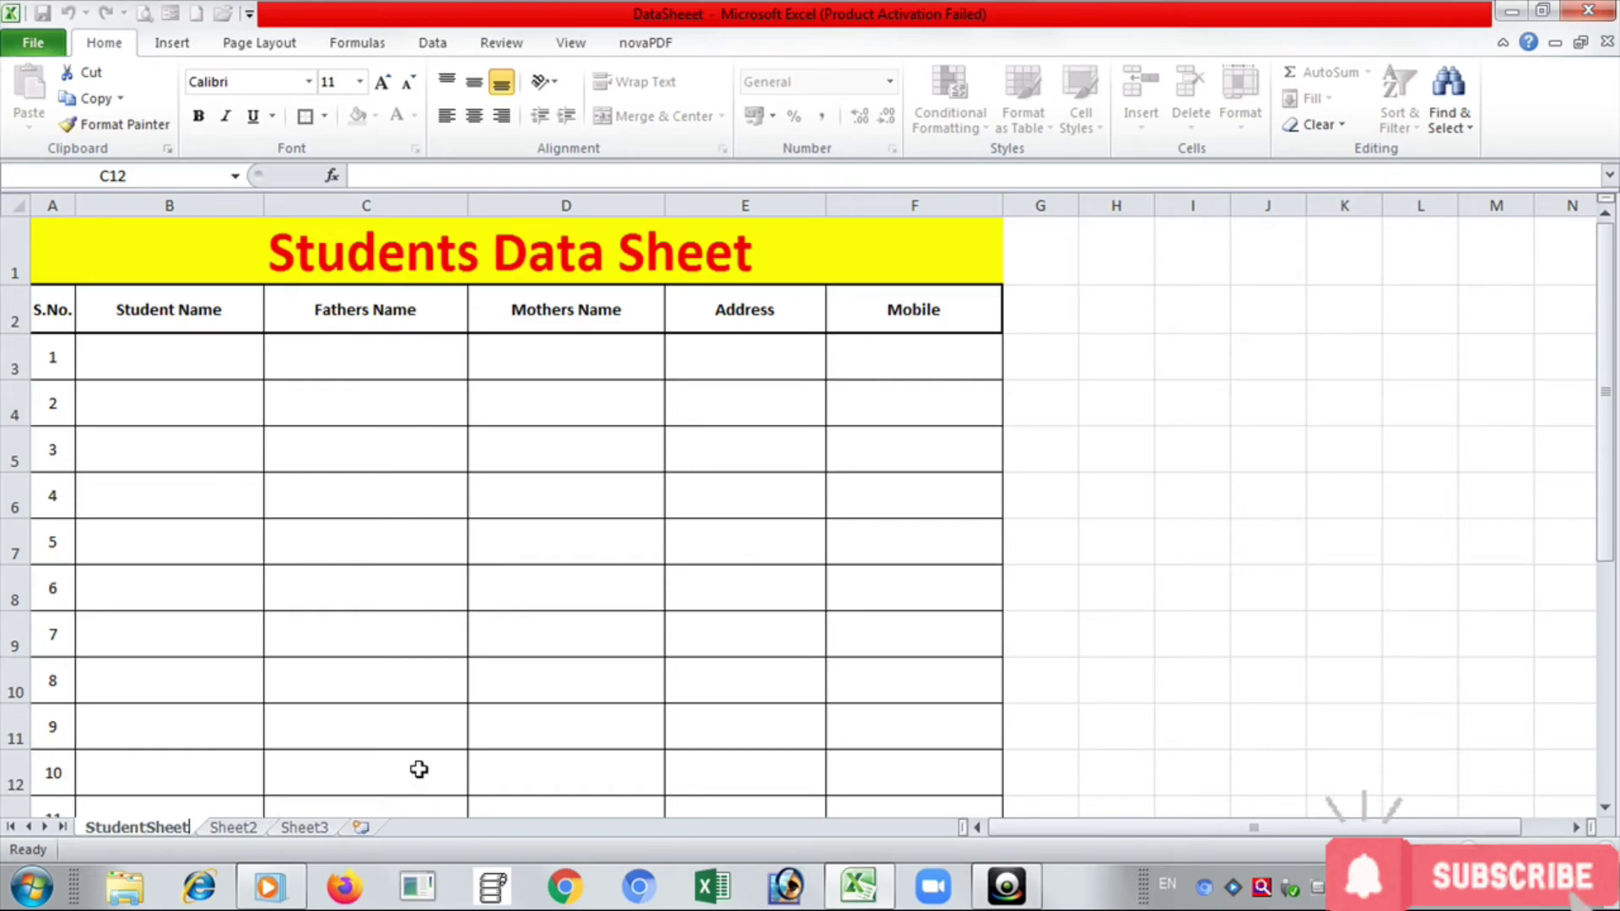
left_click(419, 770)
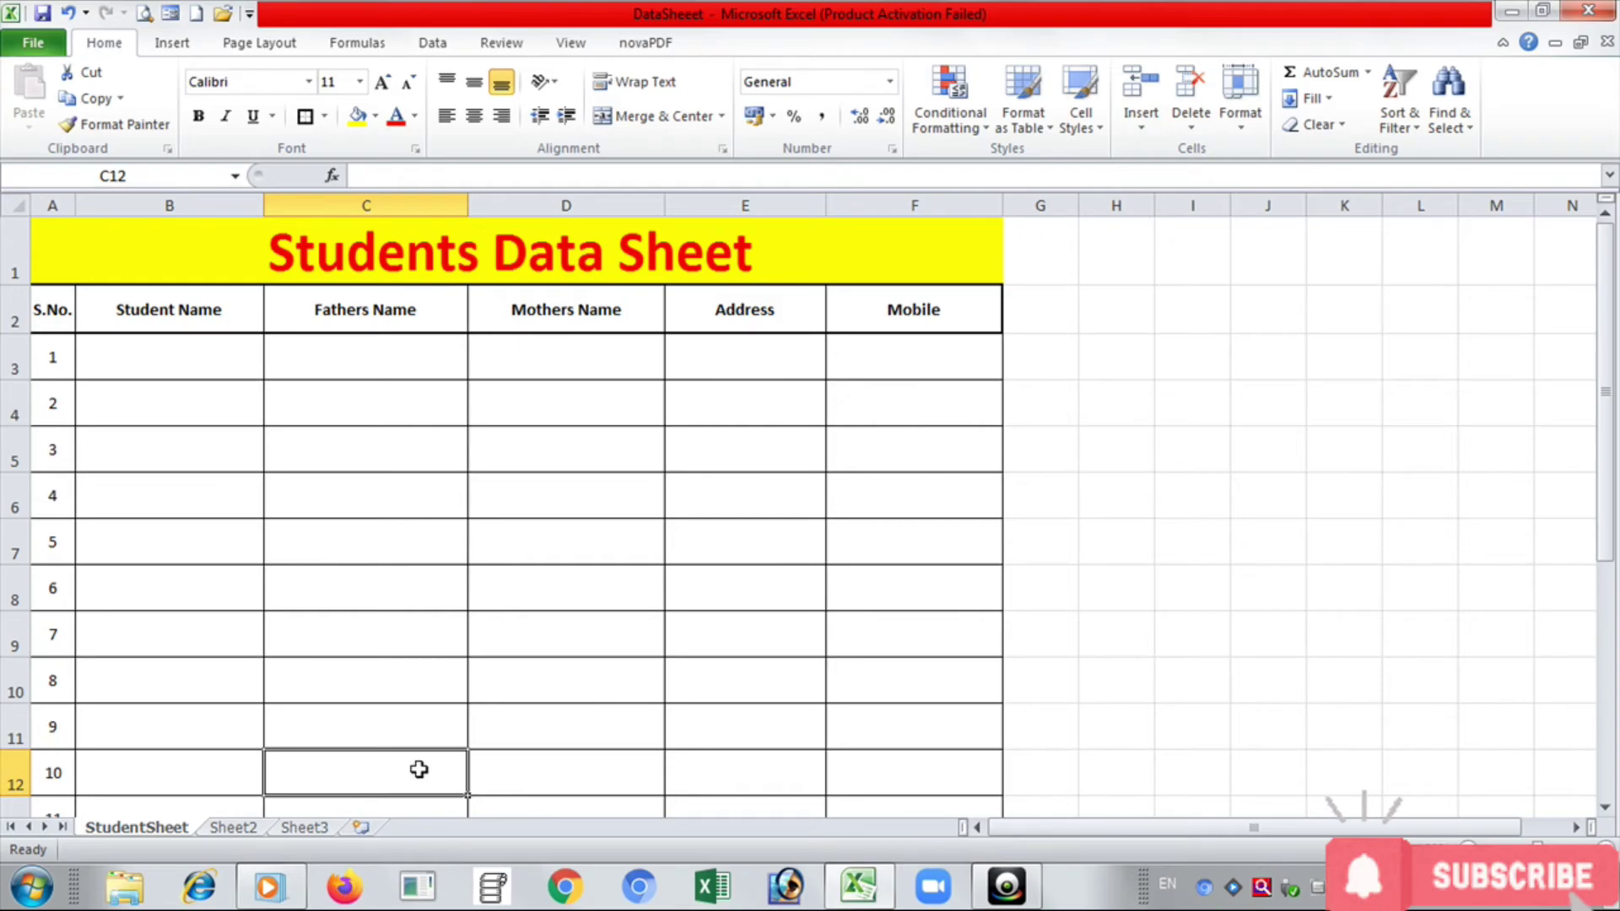
Check the blank Sheet2, then return to StudentSheet and select cell D6.
left_click(216, 828)
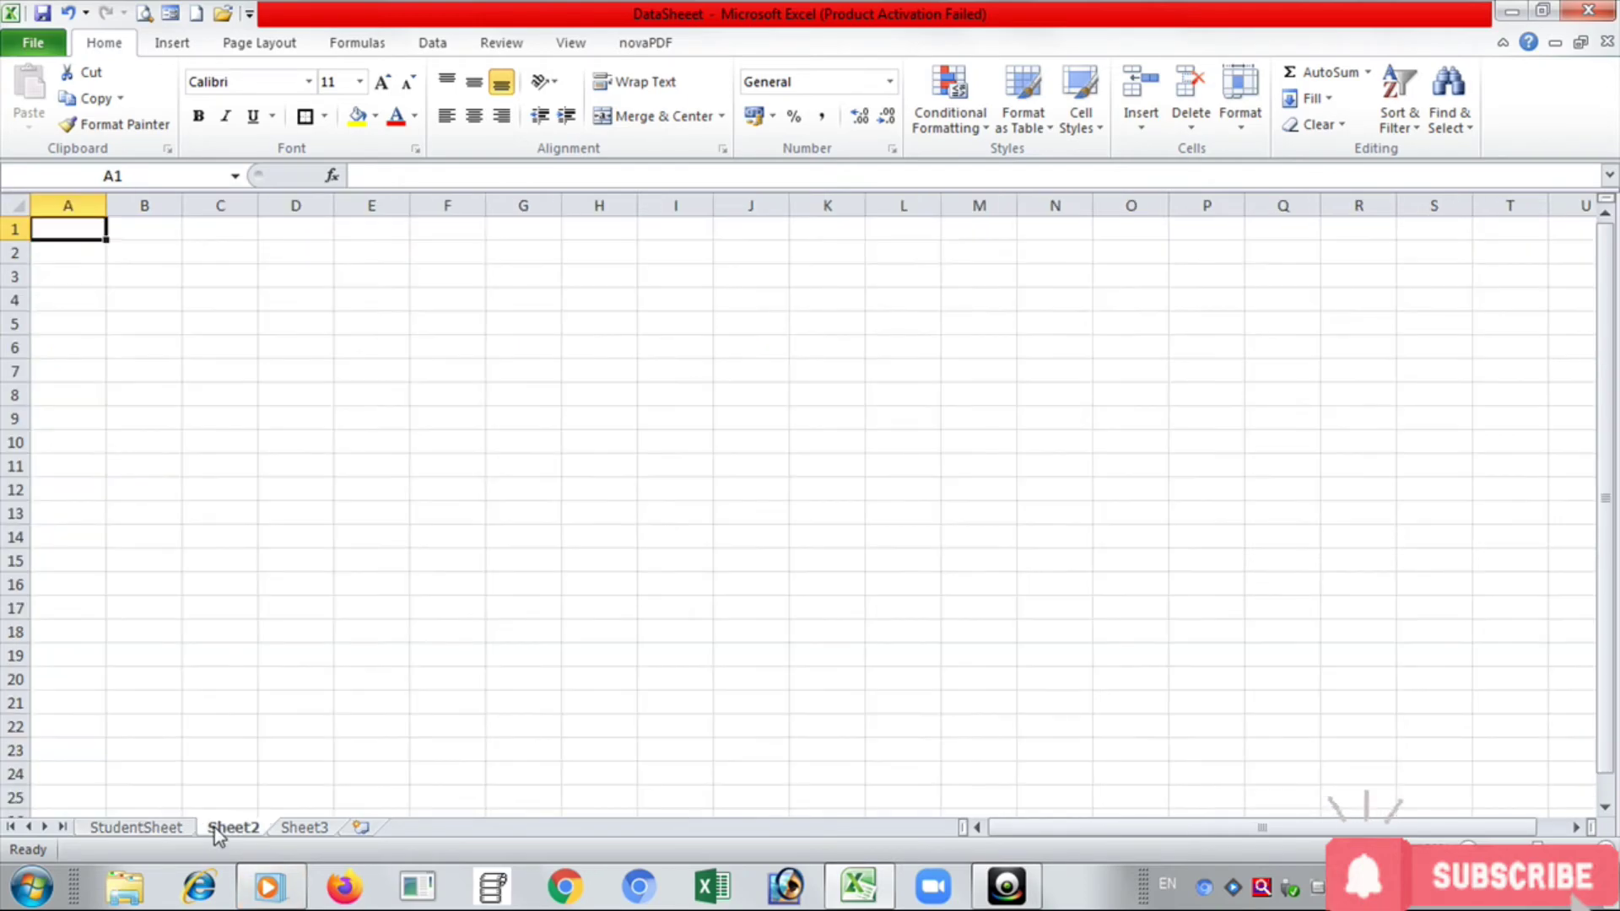
left_click(135, 827)
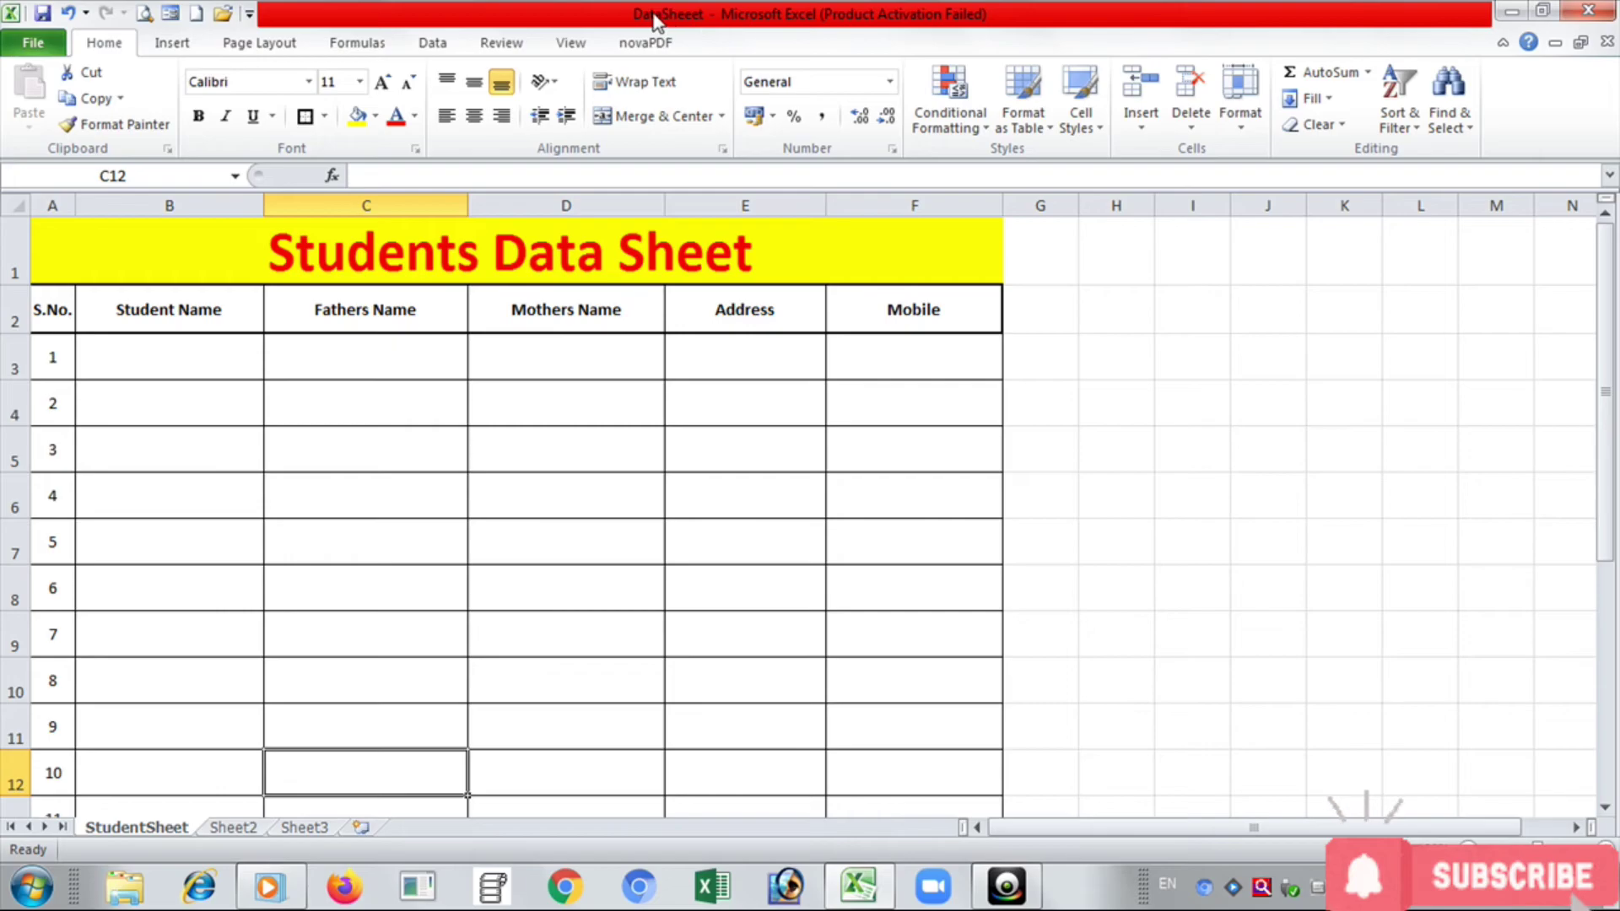
left_click(648, 510)
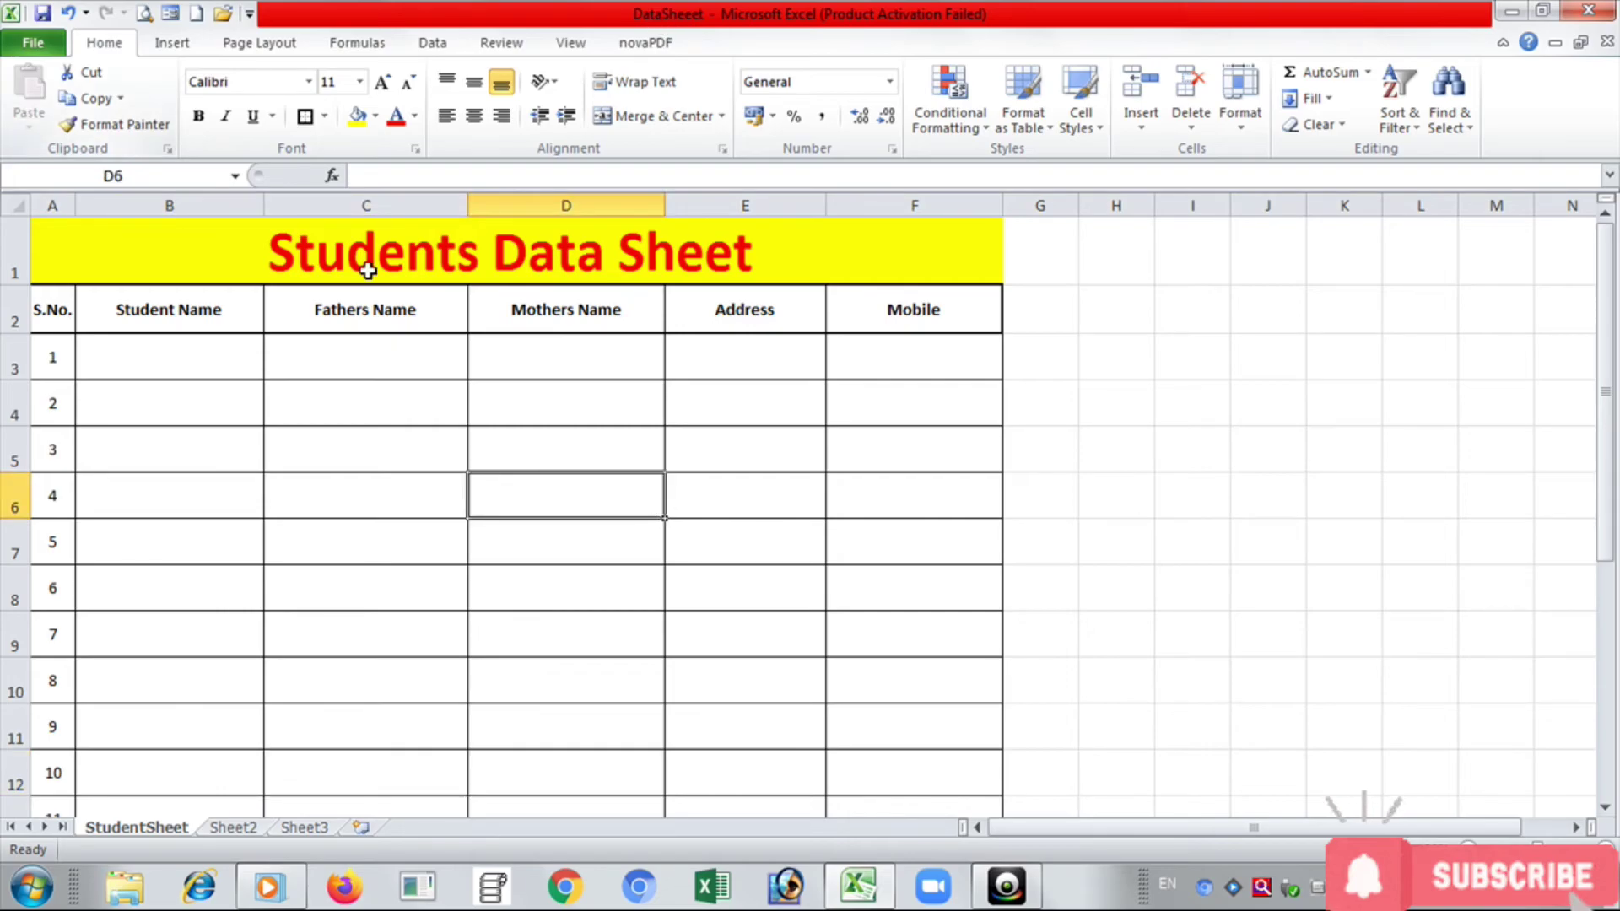
left_click(31, 47)
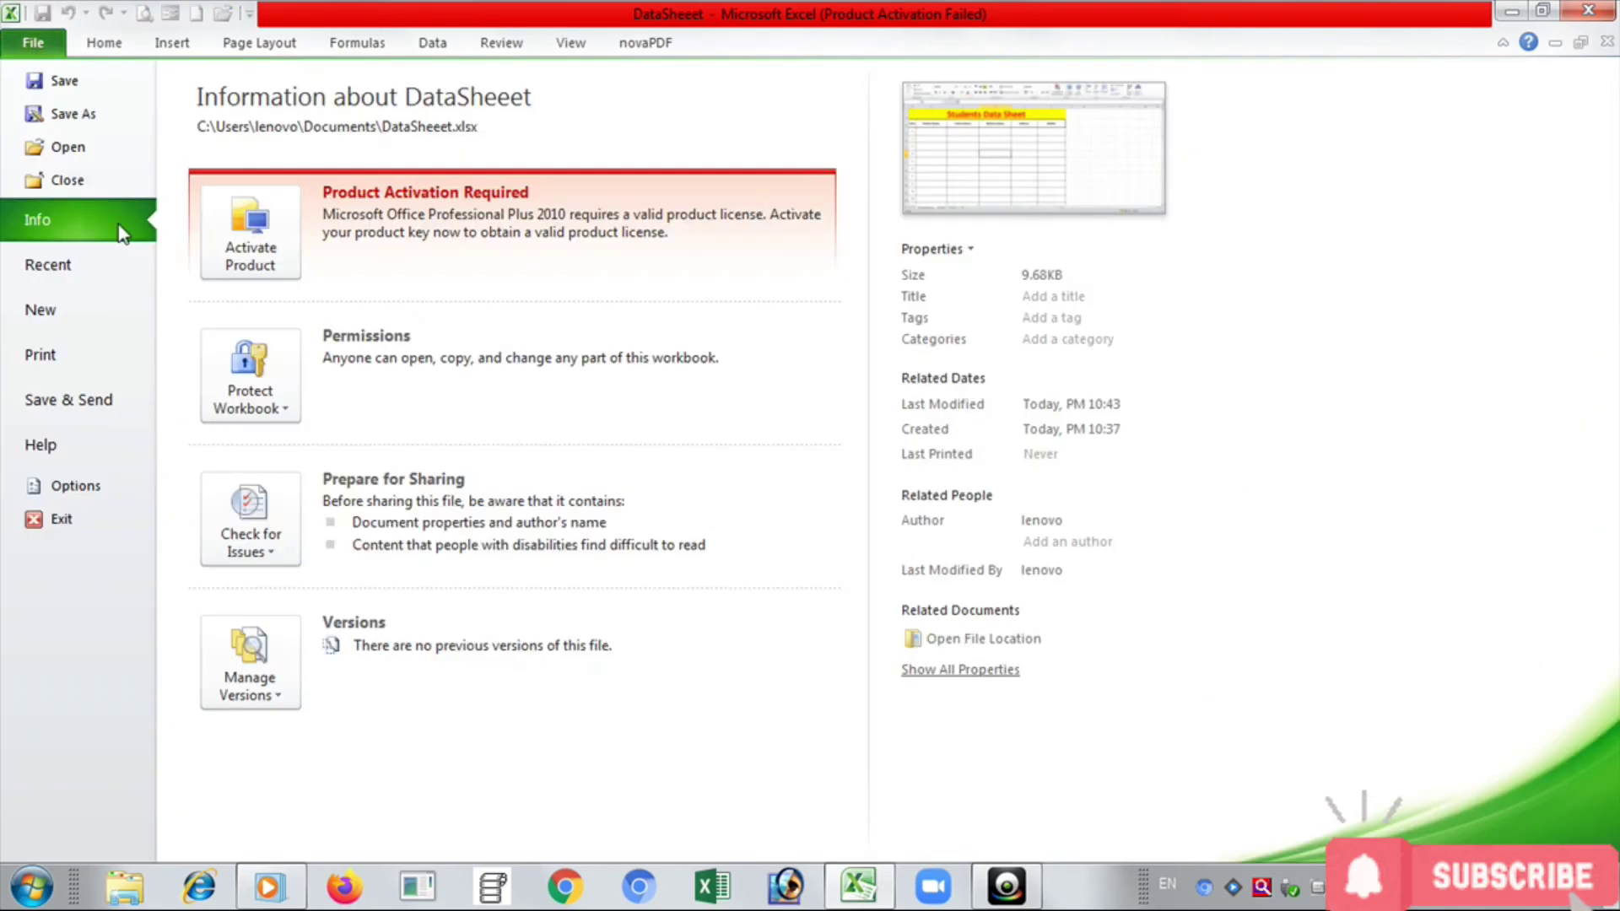
key("Escape")
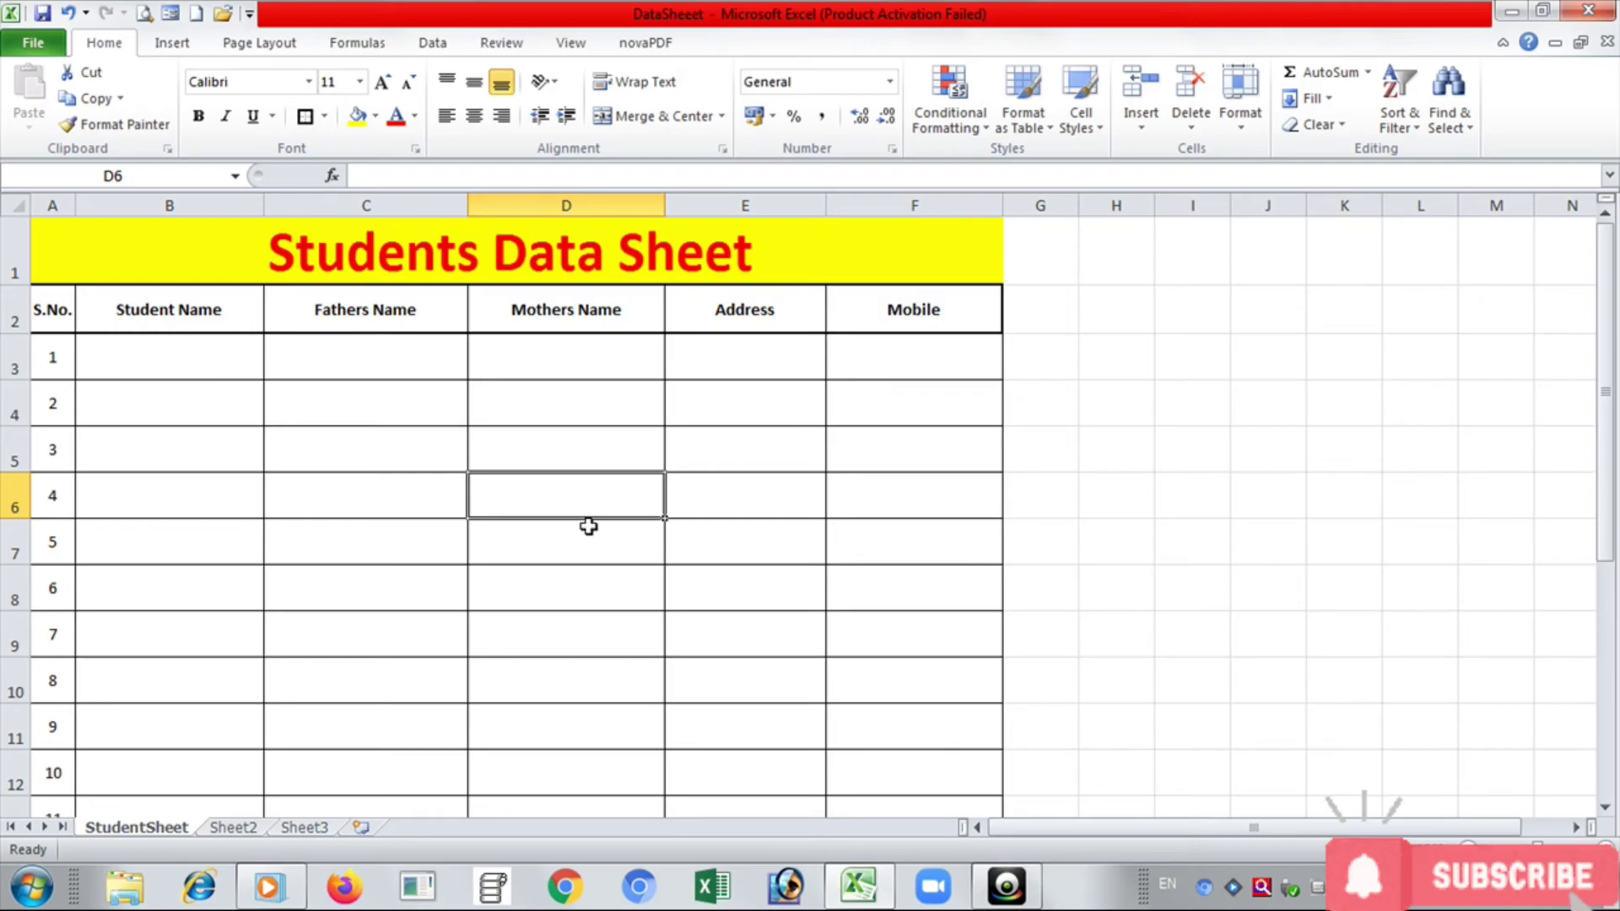
key("ctrl+w")
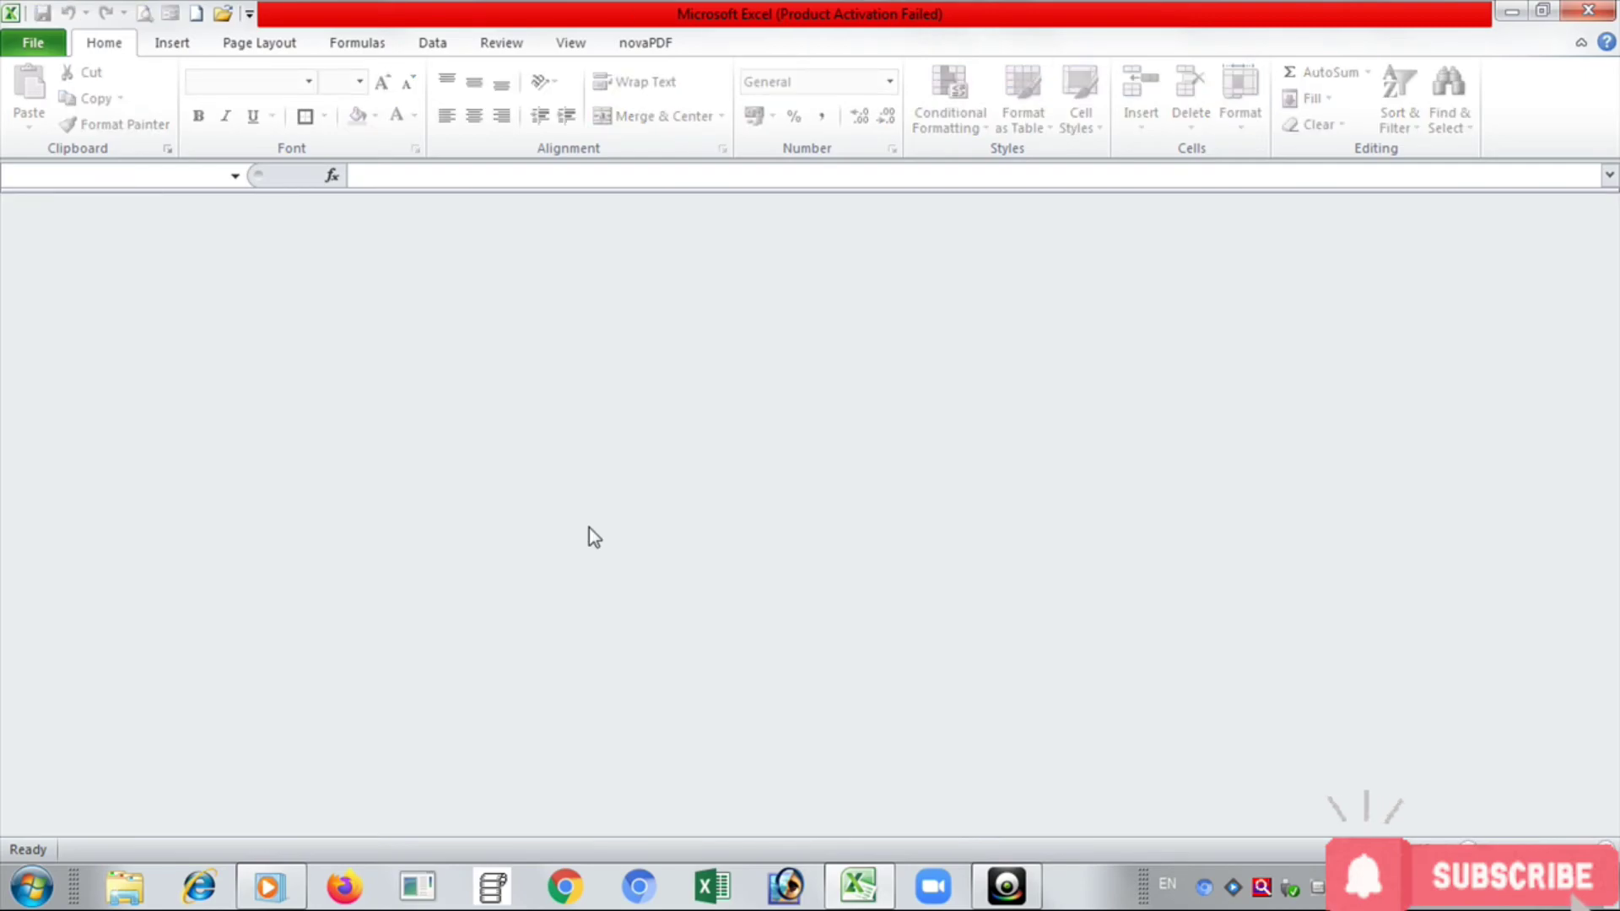
double_click(589, 528)
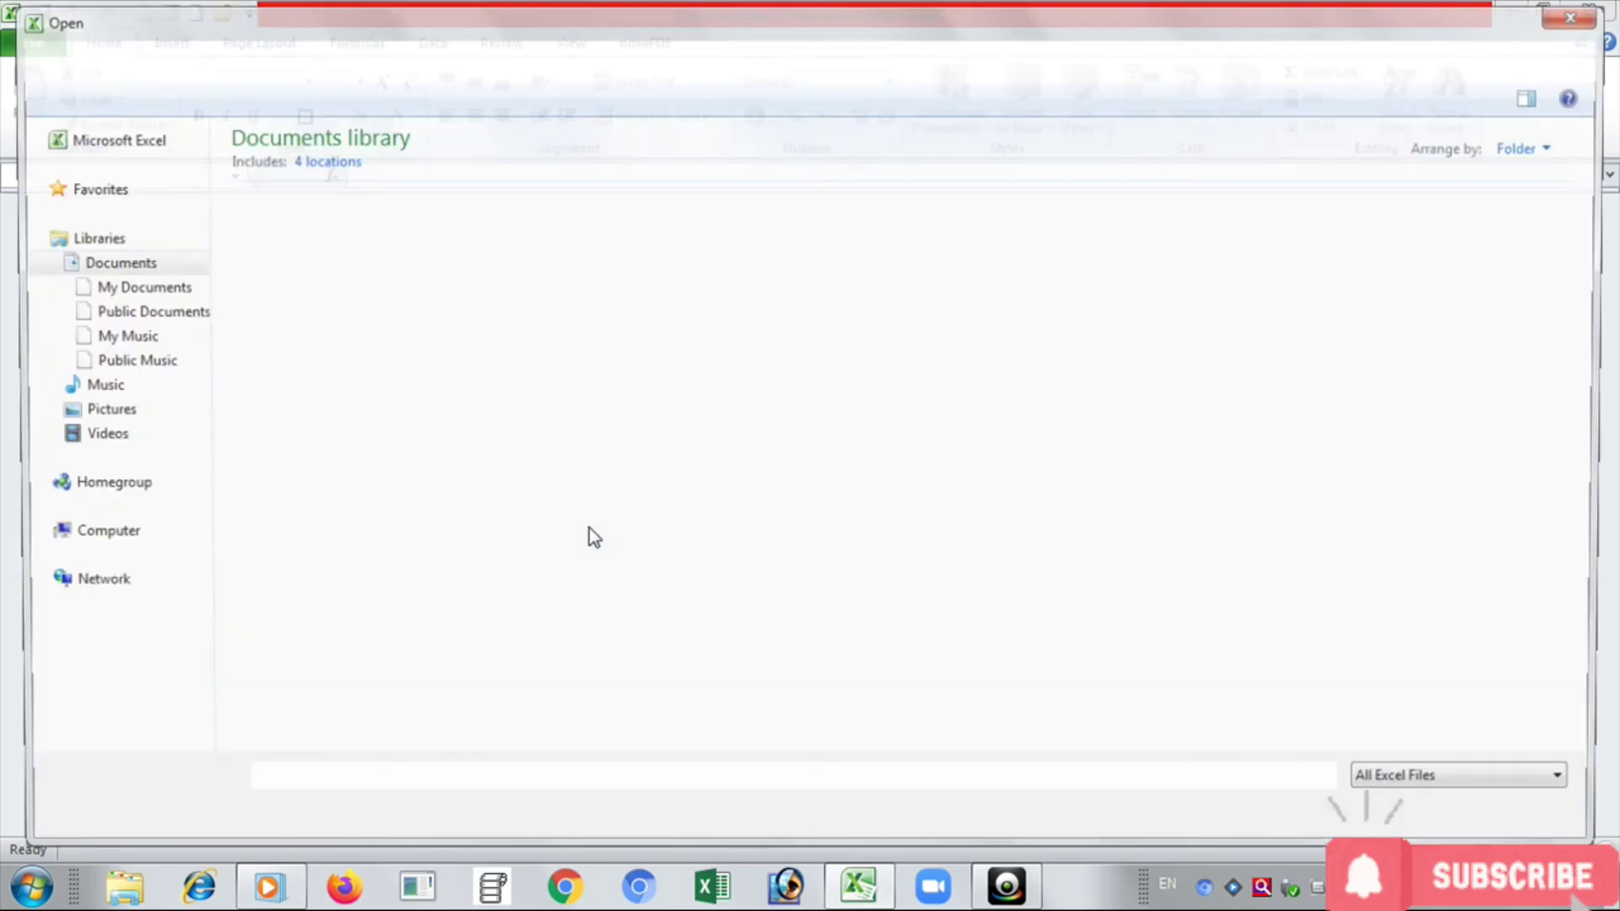
left_click(1536, 823)
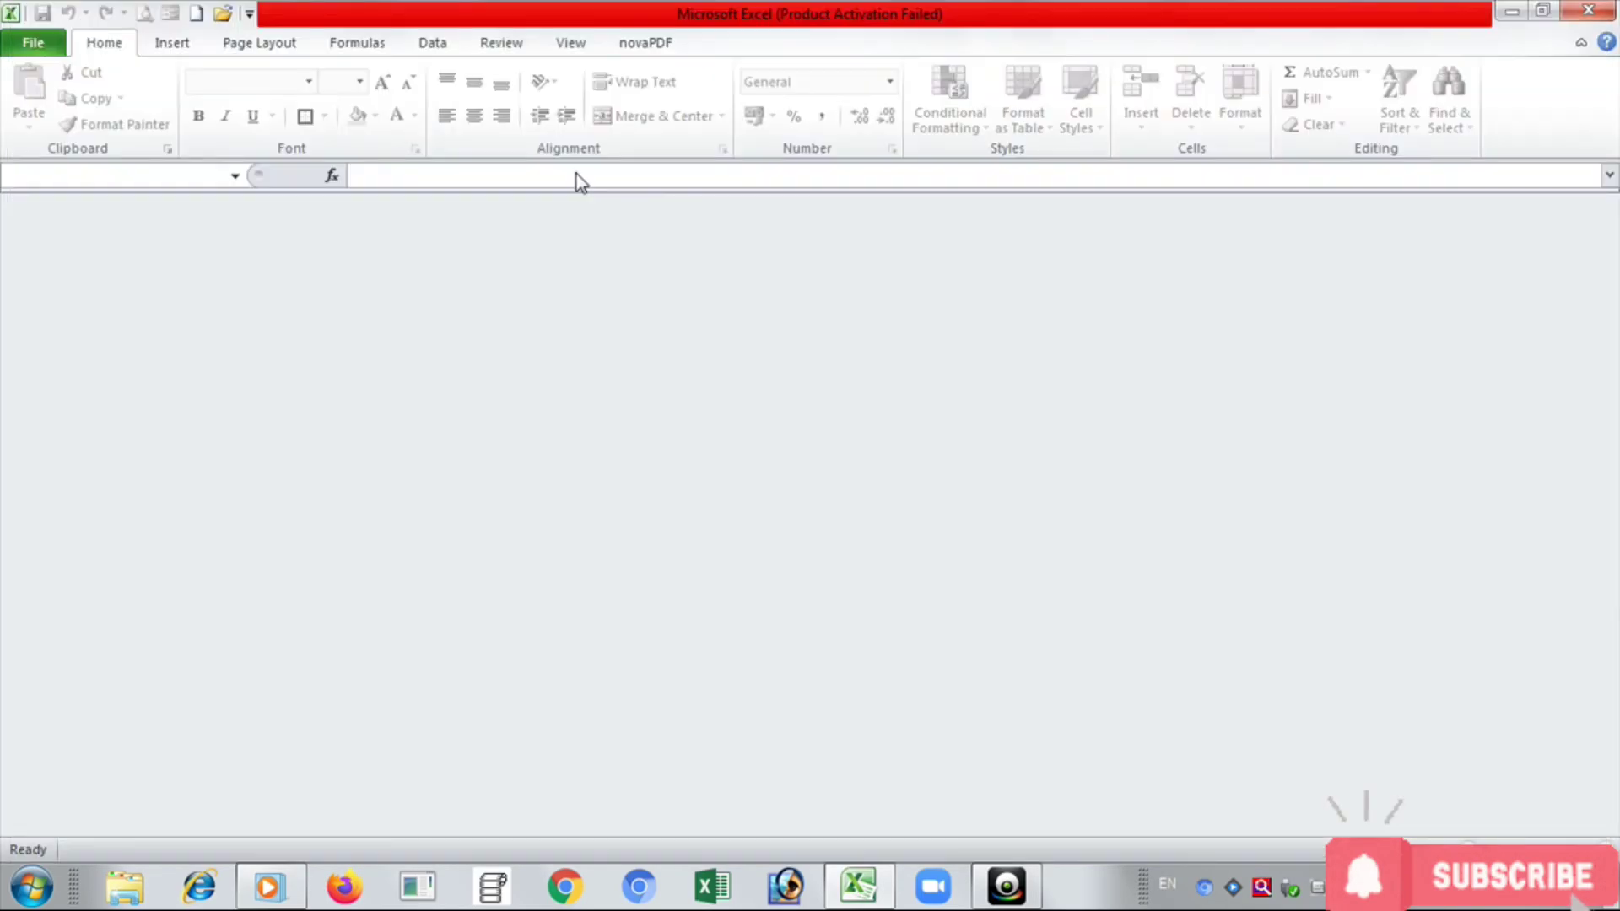
left_click(27, 51)
left_click(58, 151)
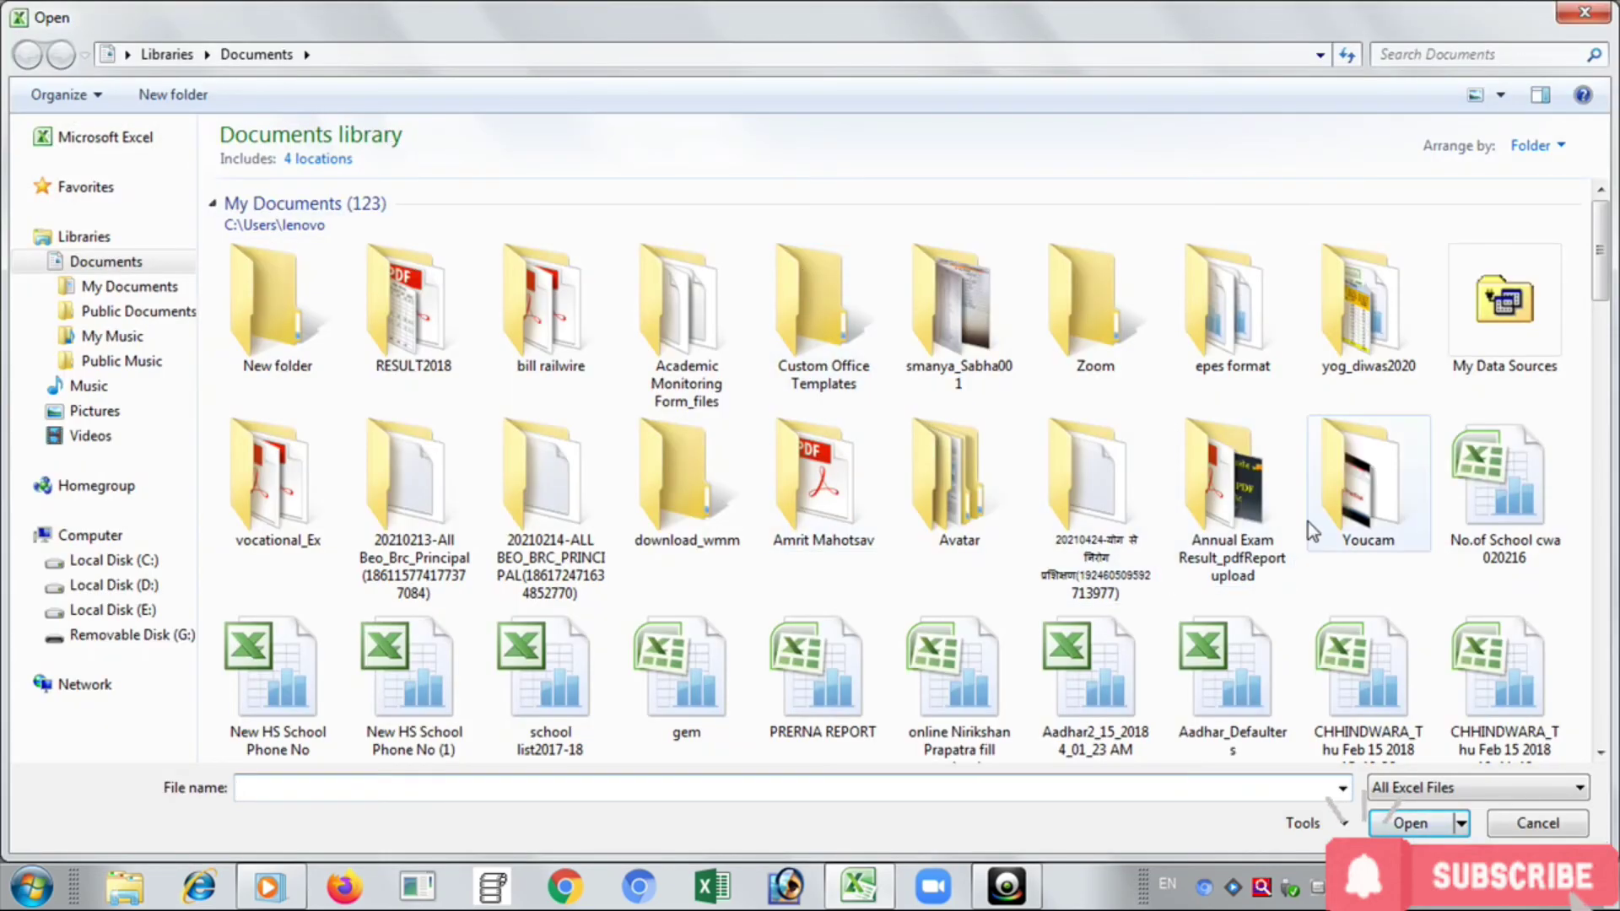
left_click(1274, 505)
type("dafta001")
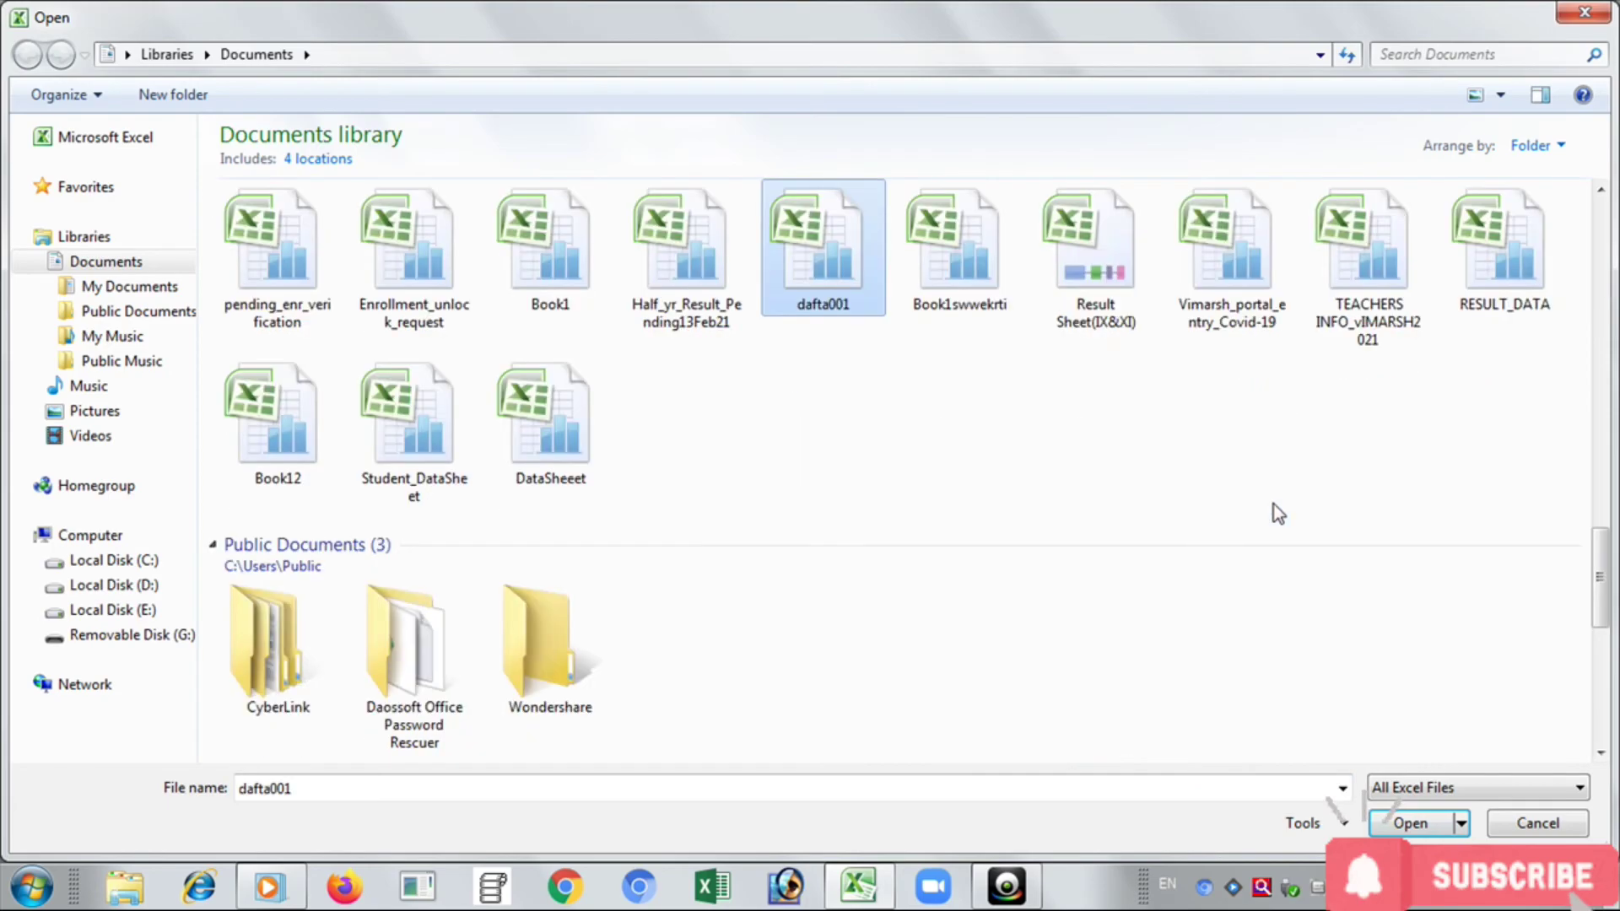
type("d")
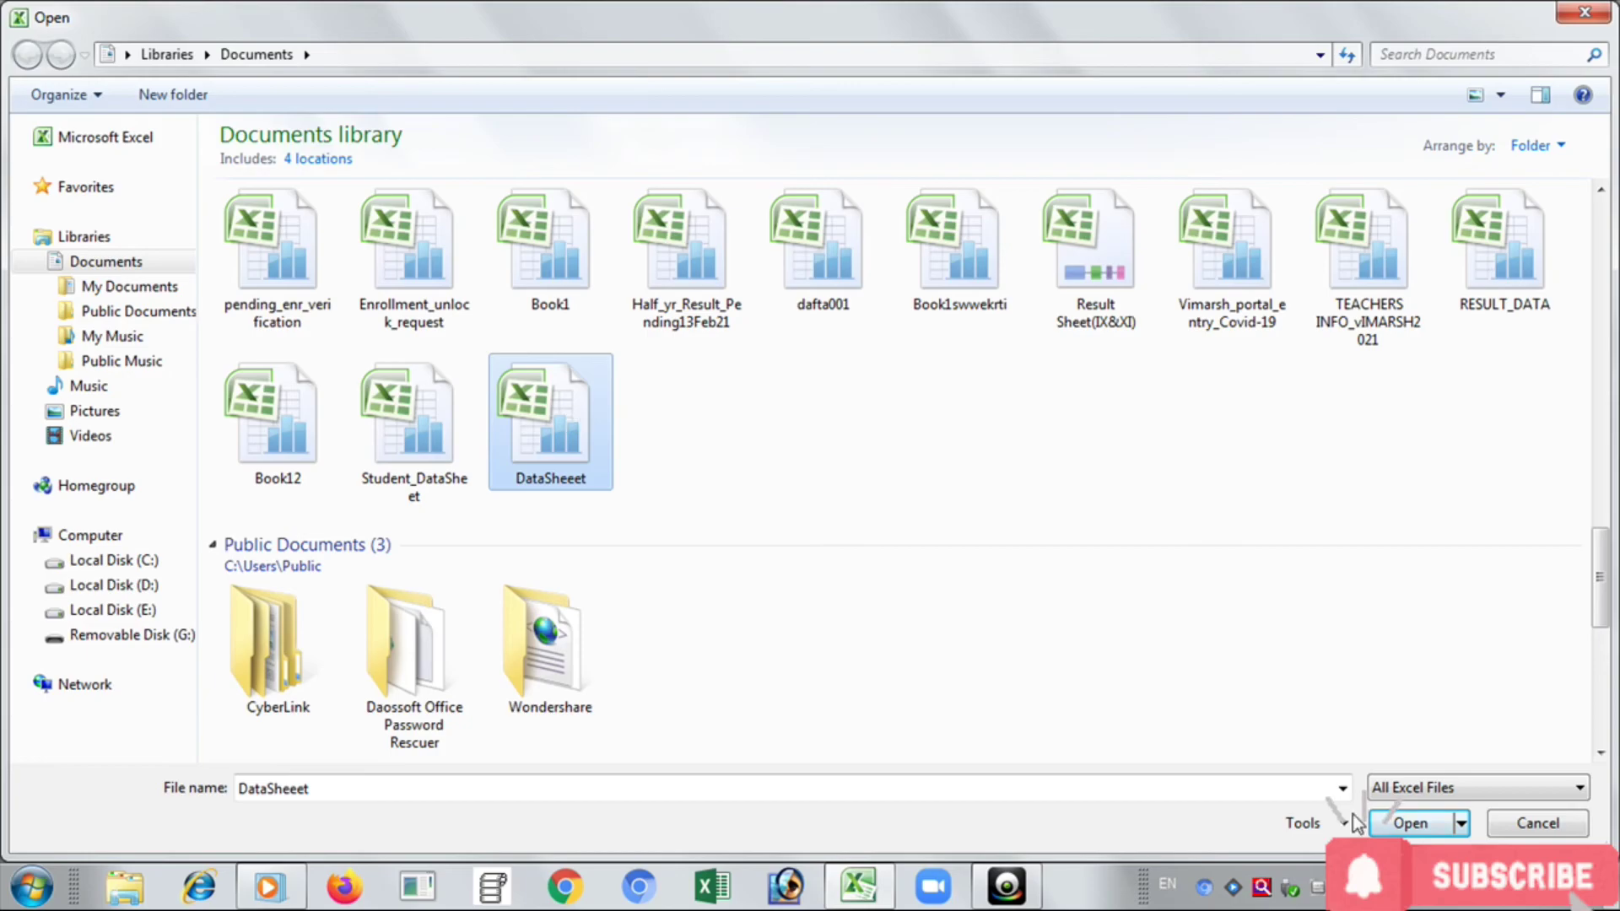
left_click(1425, 830)
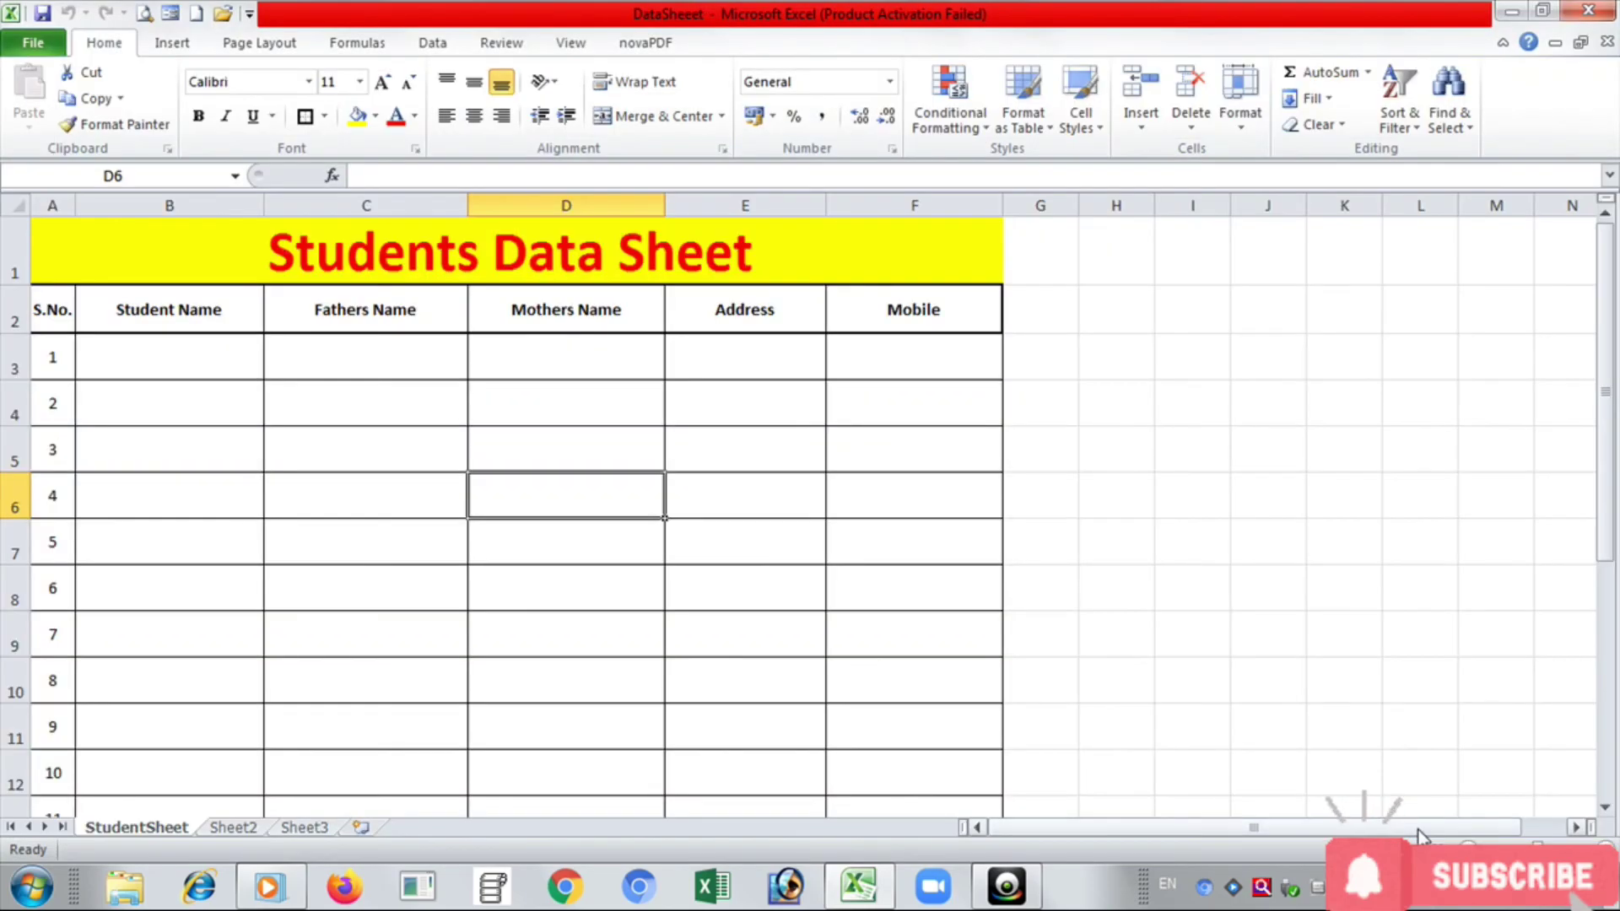